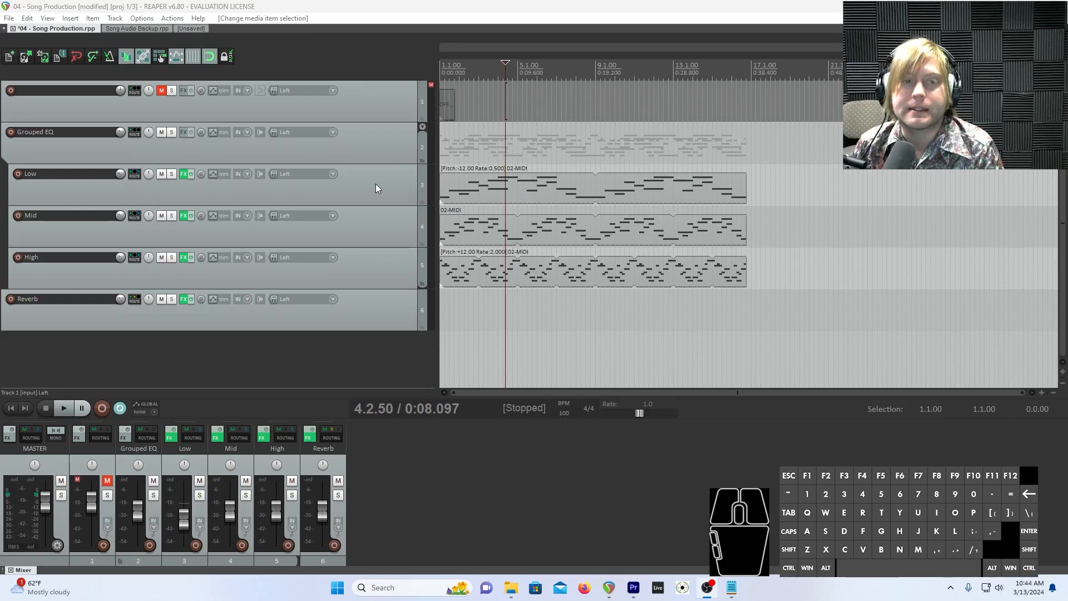
- Examine the Low track's list of available envelopes and its FX chain
{"action": "left_click", "coordinate": [259, 189]}
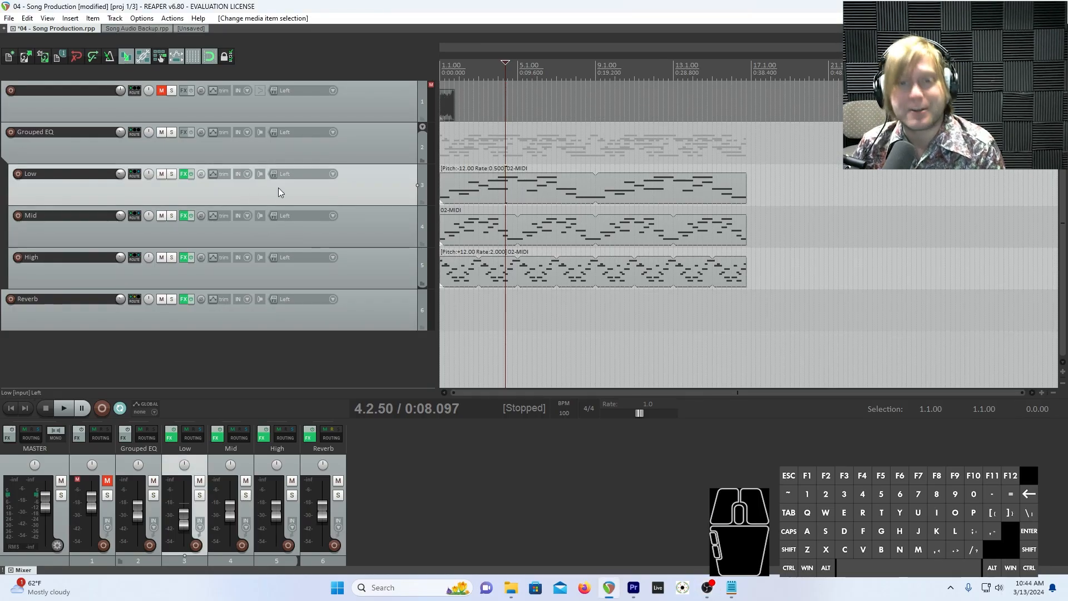
{"action": "left_click", "coordinate": [214, 175]}
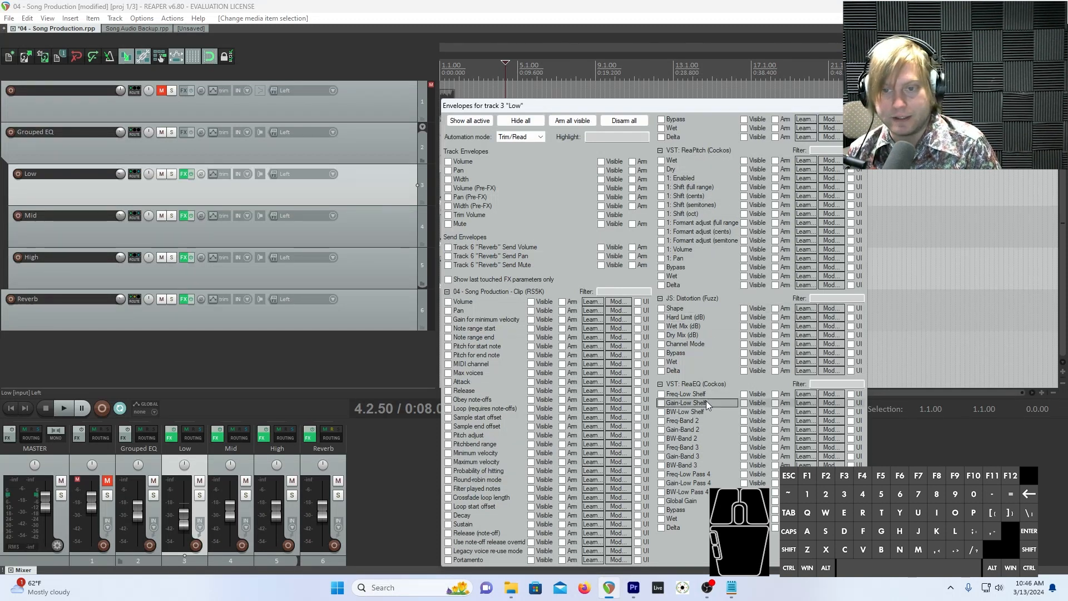
{"action": "left_click", "coordinate": [184, 174]}
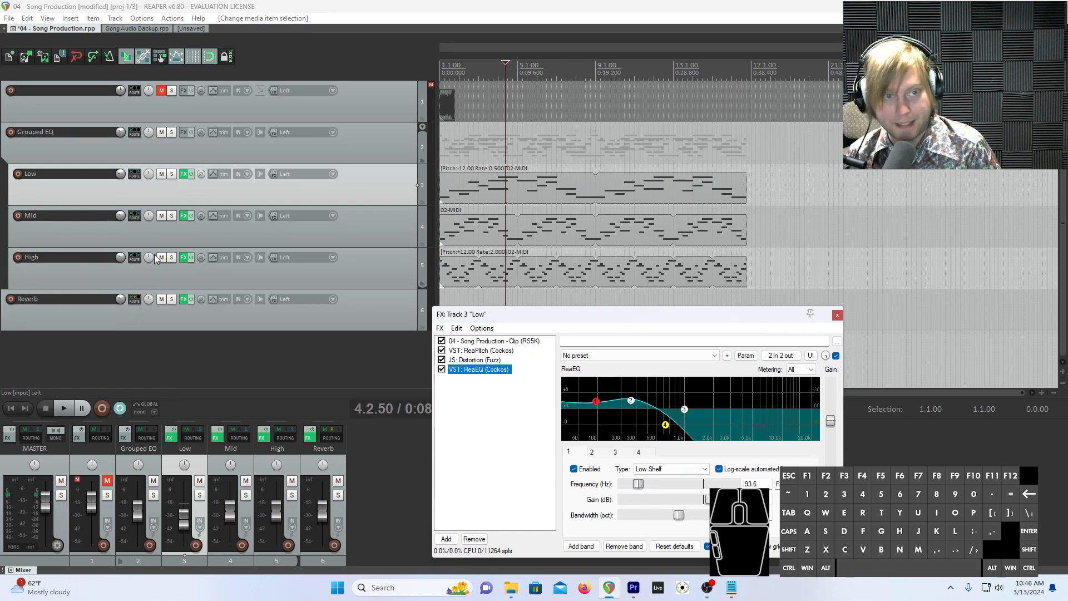
- Show the track Pan envelope for the Low track and close its envelope and FX windows
{"action": "left_click", "coordinate": [212, 173]}
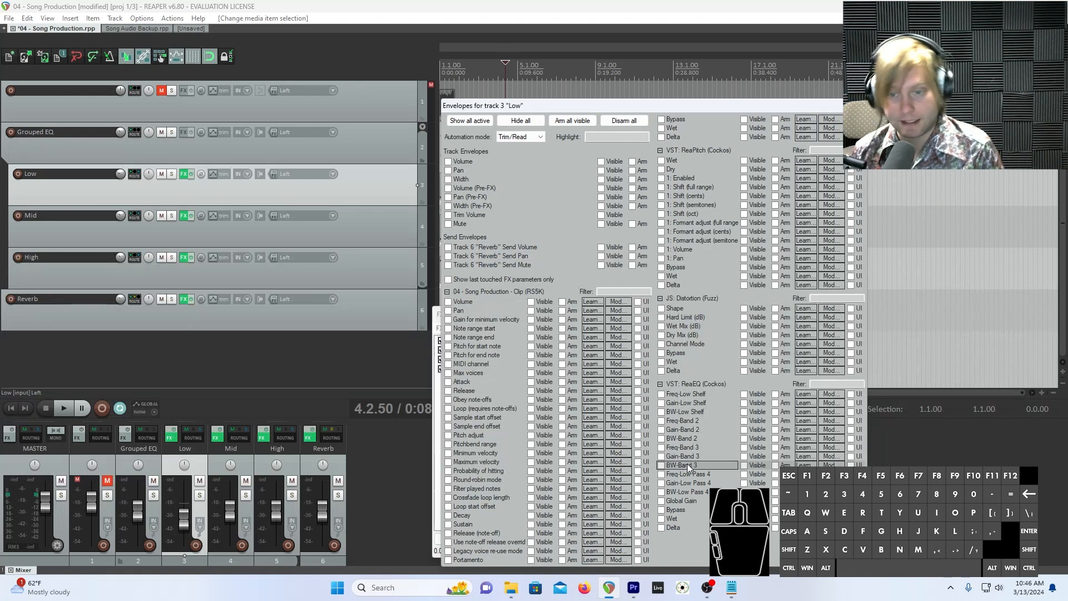
{"action": "left_click_drag", "start_coordinate": [692, 105], "coordinate": [780, 81]}
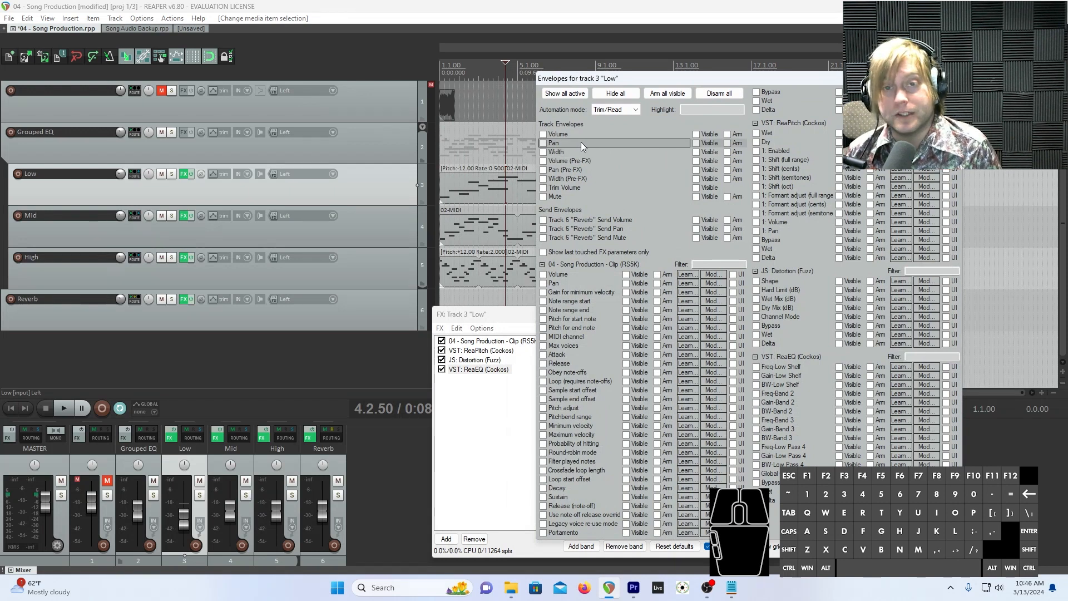
{"action": "left_click", "coordinate": [544, 143]}
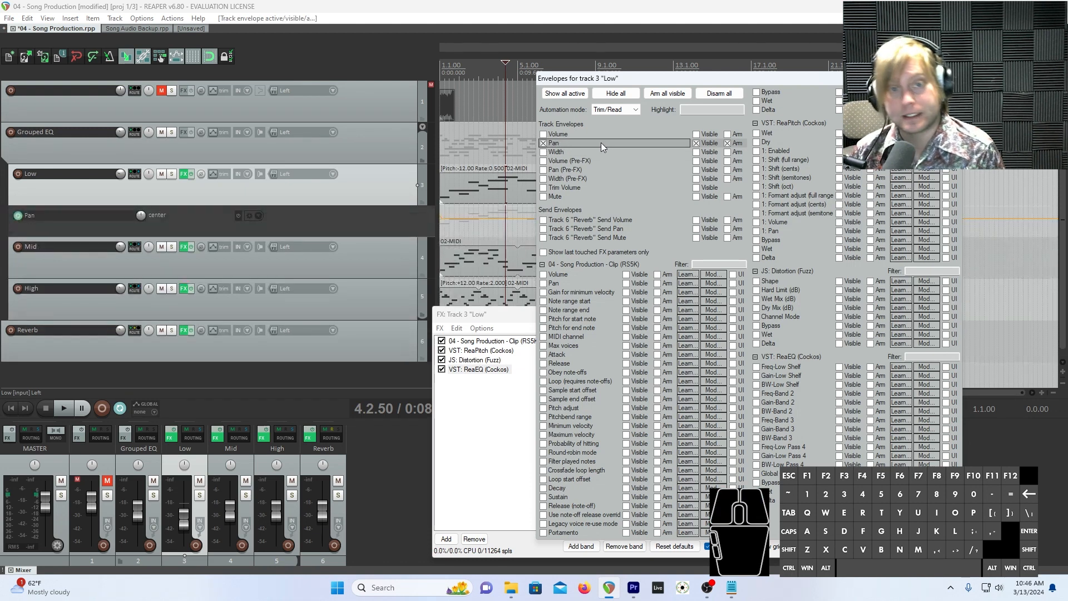
{"action": "left_click", "coordinate": [953, 79]}
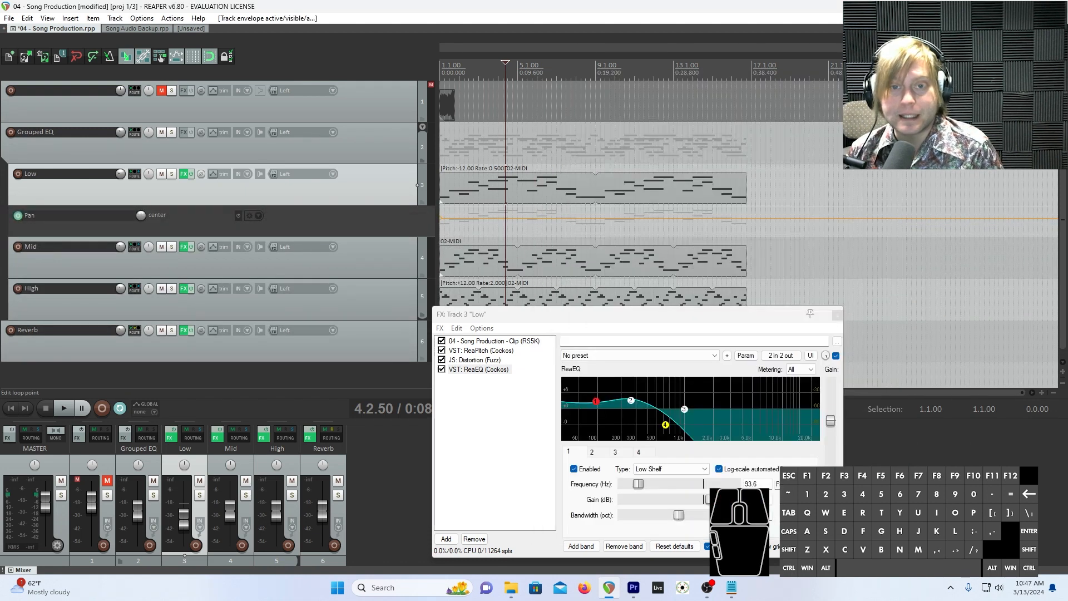
{"action": "left_click", "coordinate": [837, 314]}
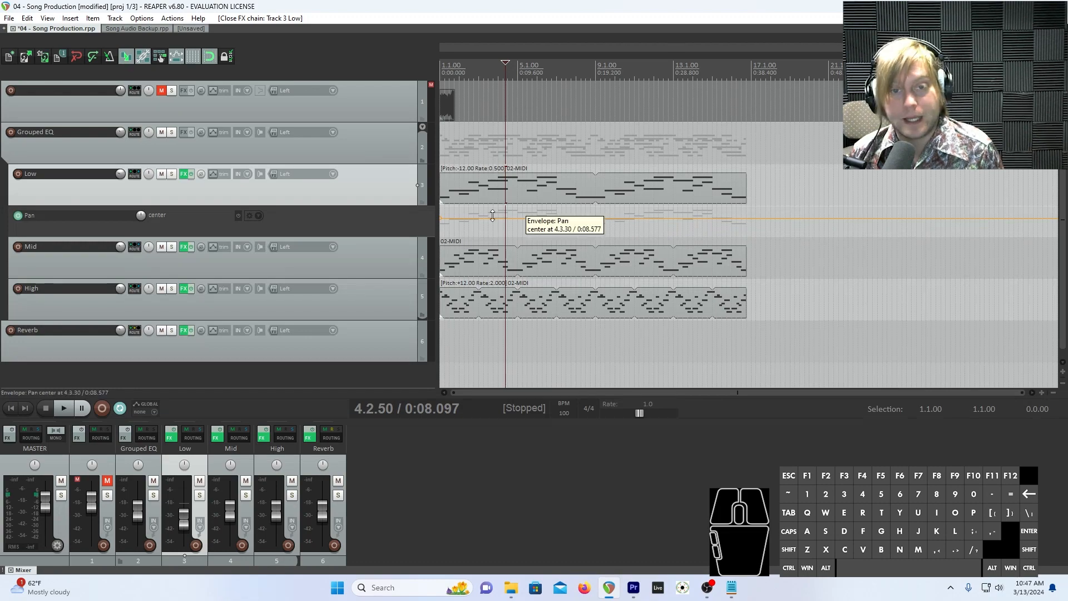
- Show the RS5K Volume and Note range start envelopes on the Low track and remove both again
{"action": "left_click", "coordinate": [211, 175]}
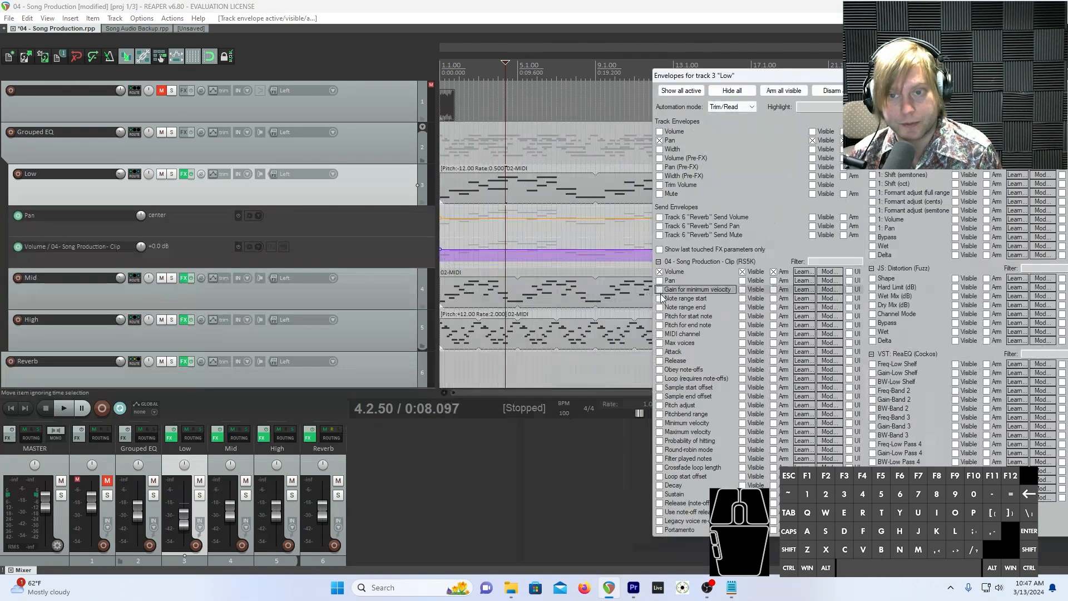
{"action": "left_click", "coordinate": [661, 299]}
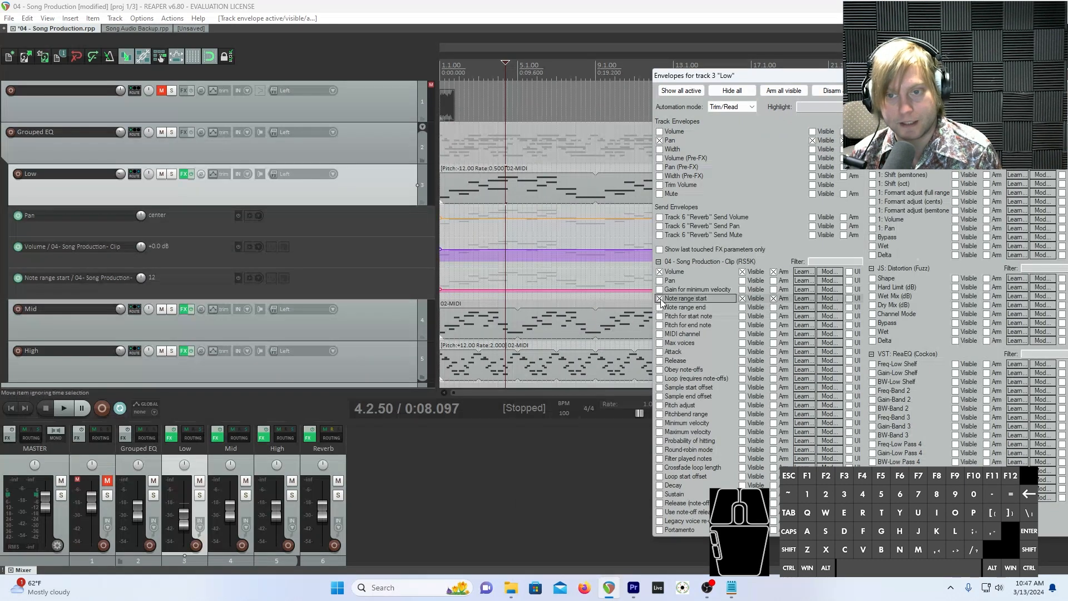
{"action": "left_click", "coordinate": [661, 300]}
{"action": "left_click", "coordinate": [661, 272]}
{"action": "left_click_drag", "start_coordinate": [937, 76], "coordinate": [687, 80]}
{"action": "left_click", "coordinate": [823, 80]}
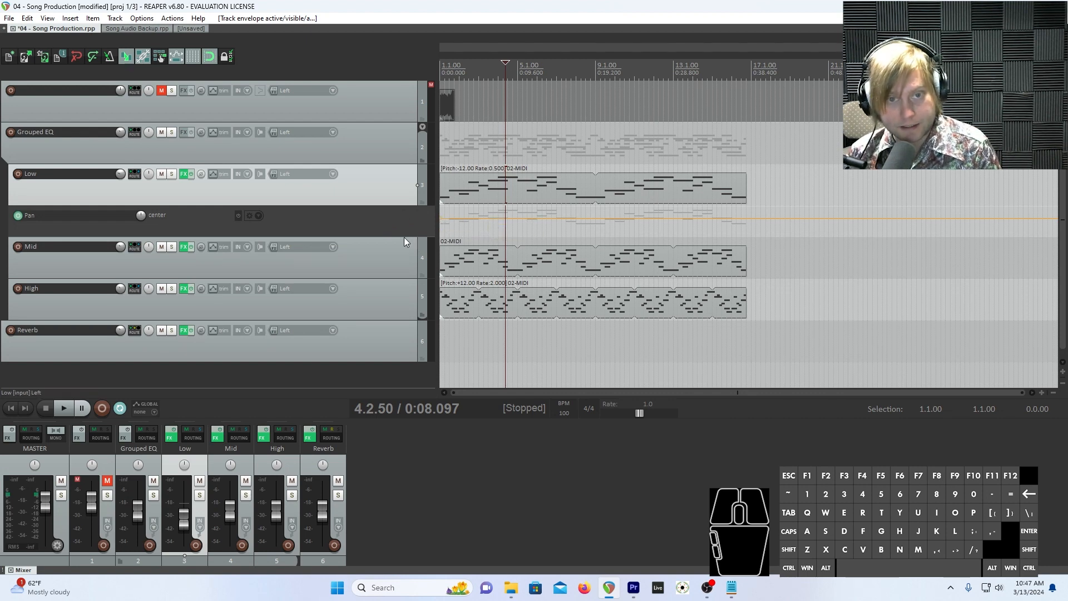
- Enlarge the Low track's Pan envelope lane and try shifting the whole envelope to about 61% left
{"action": "left_click_drag", "start_coordinate": [404, 237], "coordinate": [405, 342]}
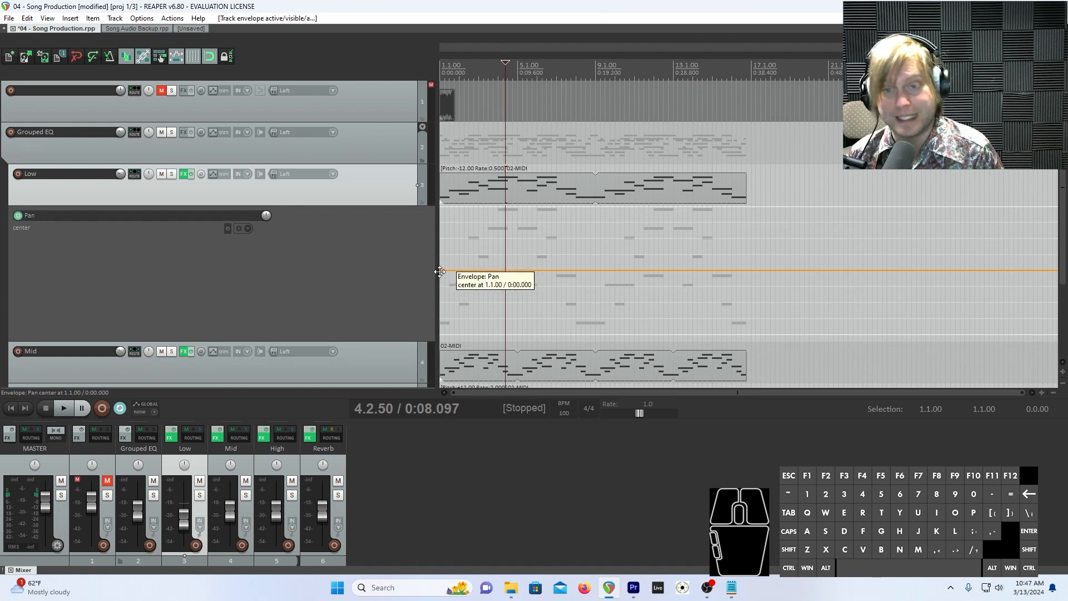
{"action": "left_click_drag", "start_coordinate": [442, 276], "coordinate": [432, 230]}
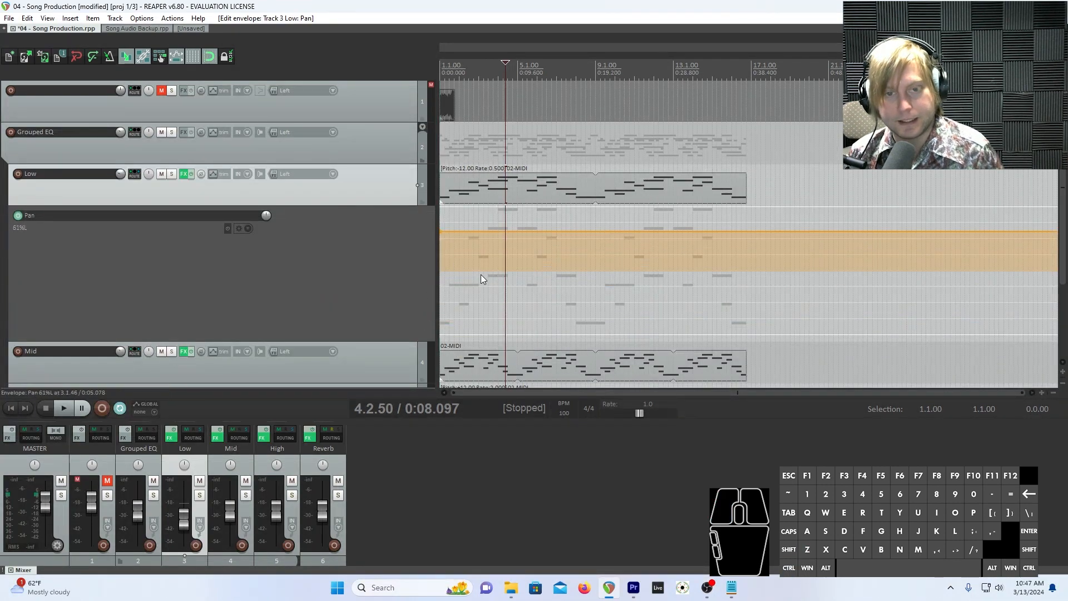
{"action": "left_click_drag", "start_coordinate": [488, 273], "coordinate": [507, 242]}
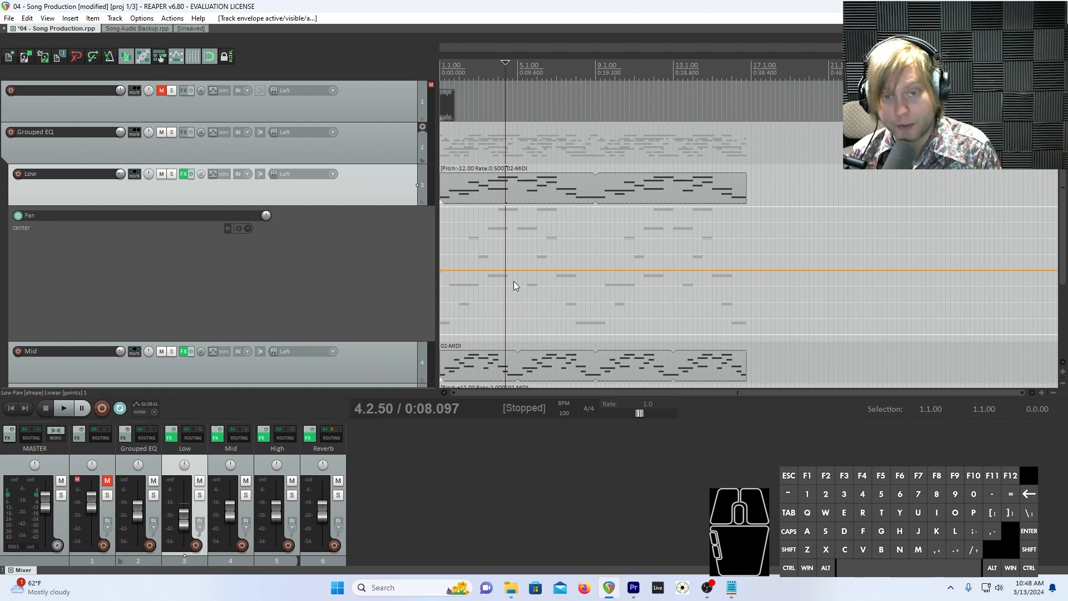
- Add a point to the Low track's Pan envelope at 4.3.00 and raise it to 100% left
{"action": "key", "text": "shift"}
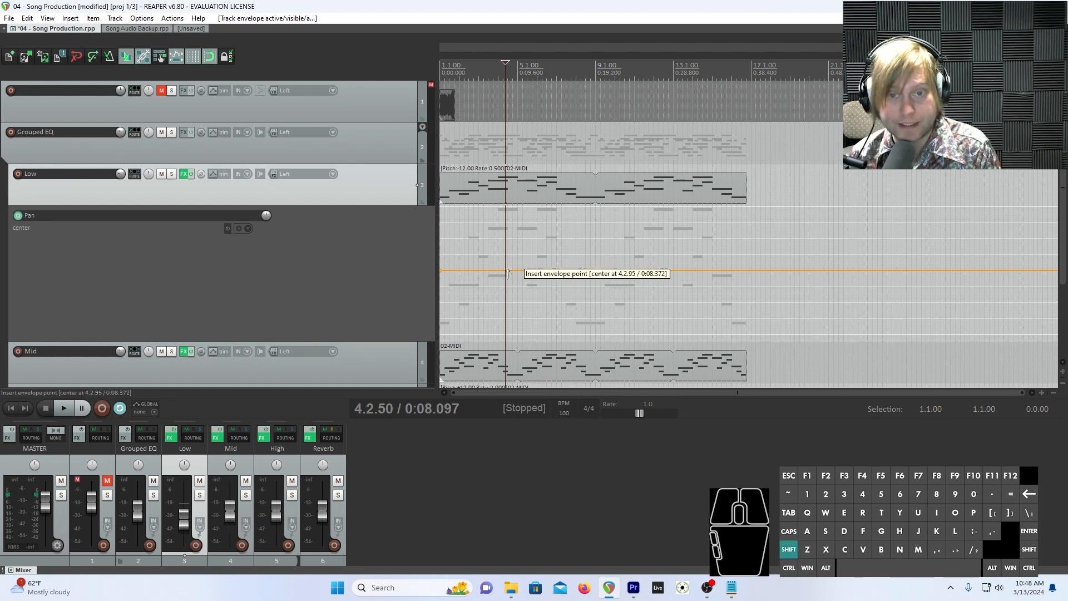
{"action": "left_click", "coordinate": [508, 271], "text": "shift"}
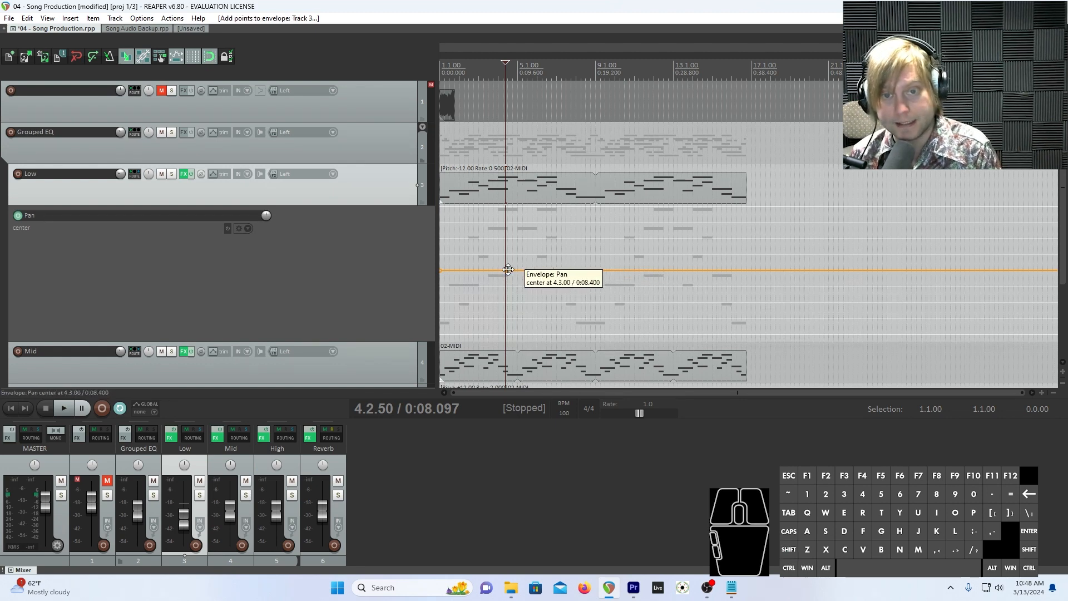
{"action": "left_click_drag", "start_coordinate": [510, 272], "coordinate": [507, 208]}
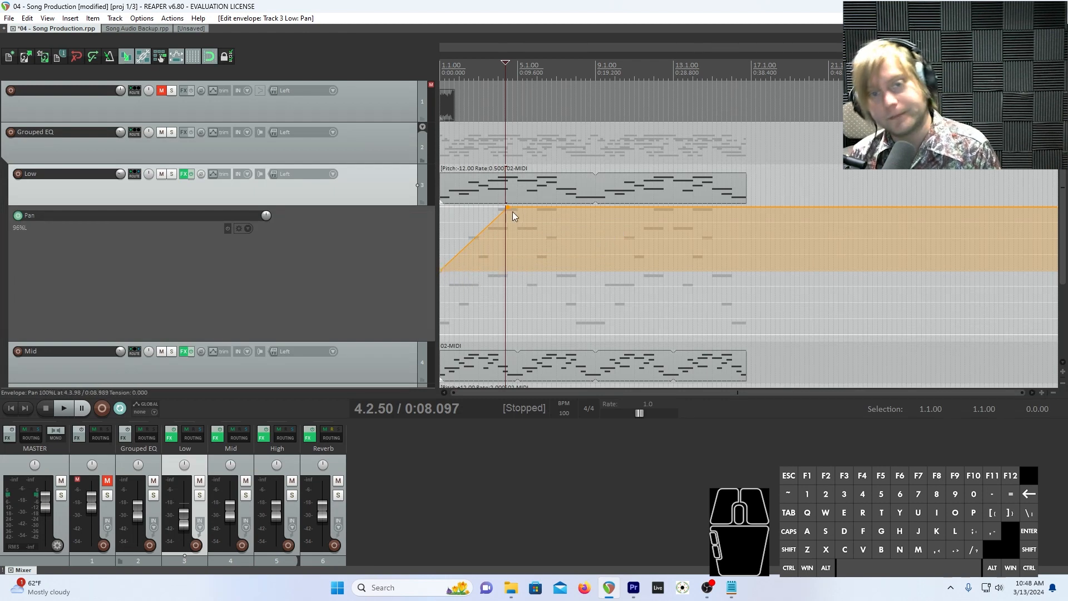
- Add another Pan envelope point and place it at 100% right at 7.1.00
{"action": "left_click", "coordinate": [563, 209], "text": "shift"}
{"action": "left_click", "coordinate": [565, 207]}
{"action": "left_click_drag", "start_coordinate": [566, 207], "coordinate": [554, 327]}
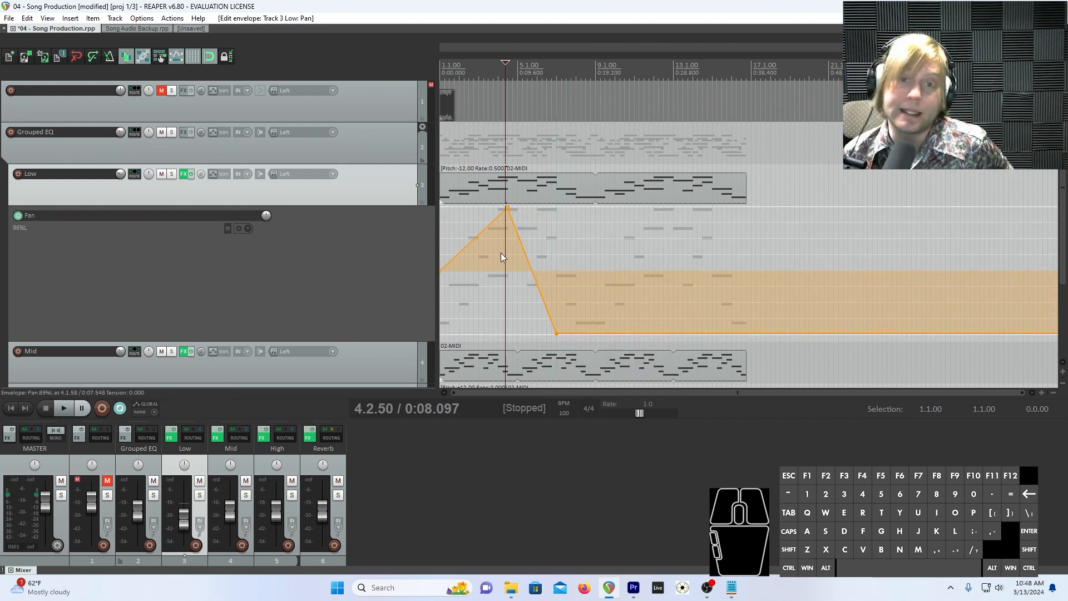
{"action": "mouse_move", "coordinate": [508, 209]}
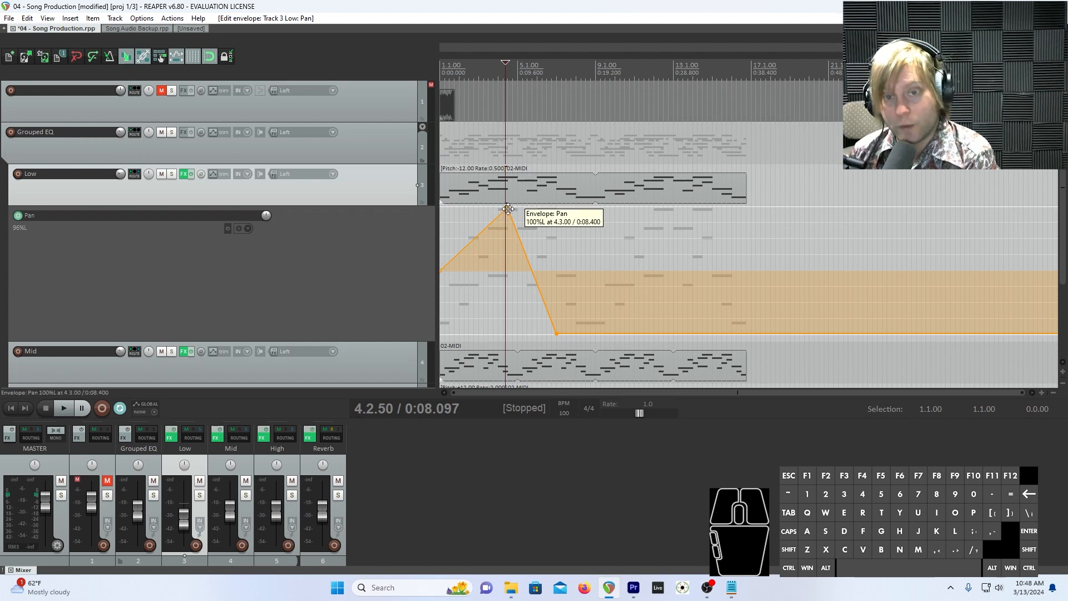
{"action": "mouse_move", "coordinate": [562, 331]}
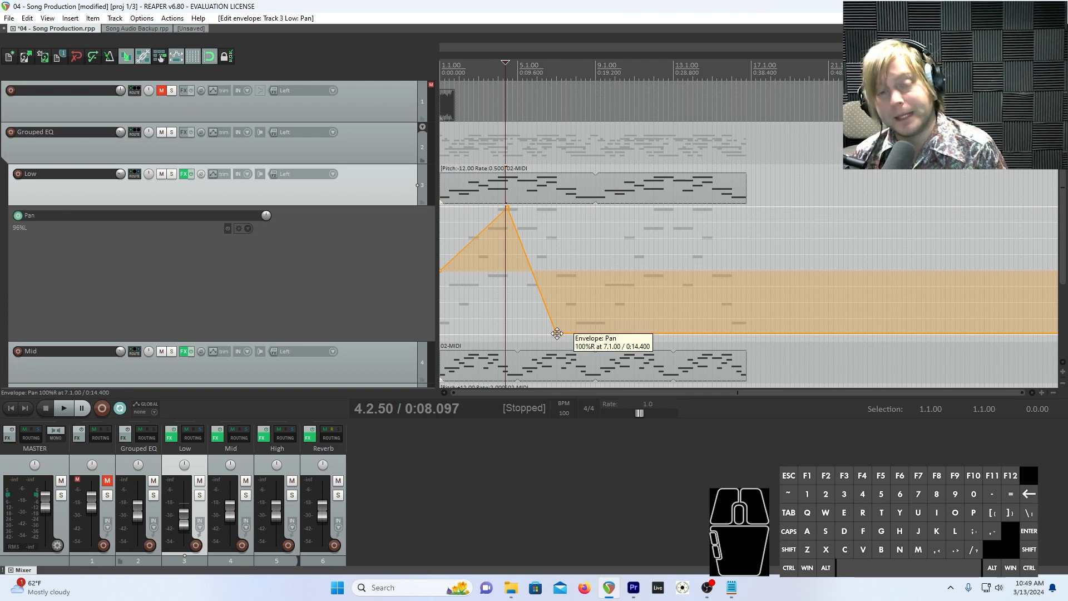
- Solo the Low track and play the project from the start to hear the pan automation
{"action": "left_click", "coordinate": [173, 176]}
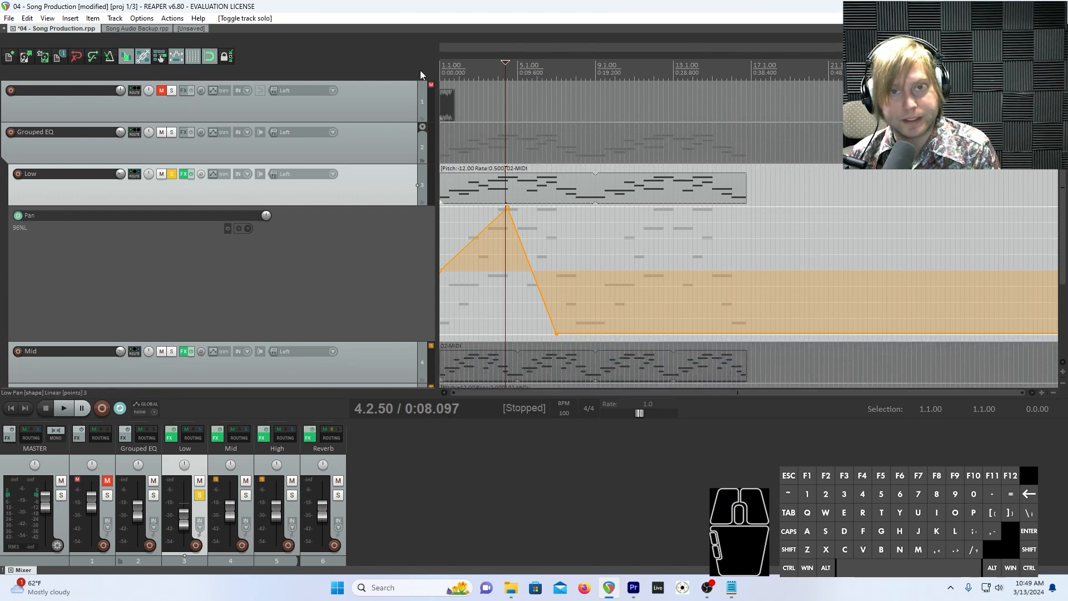
{"action": "left_click", "coordinate": [443, 68]}
{"action": "key", "text": "space"}
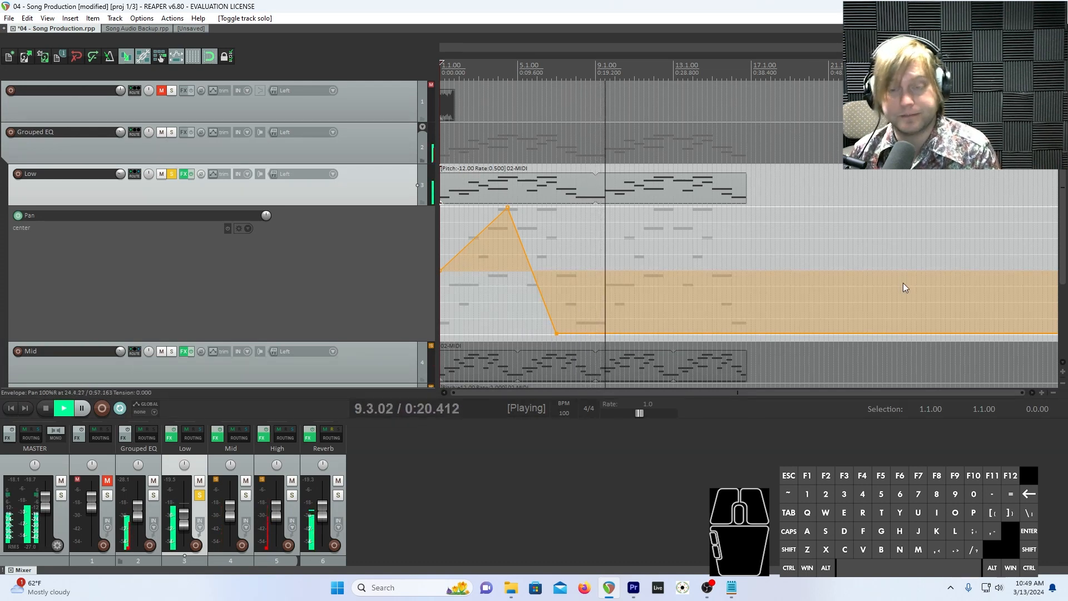
{"action": "key", "text": "space"}
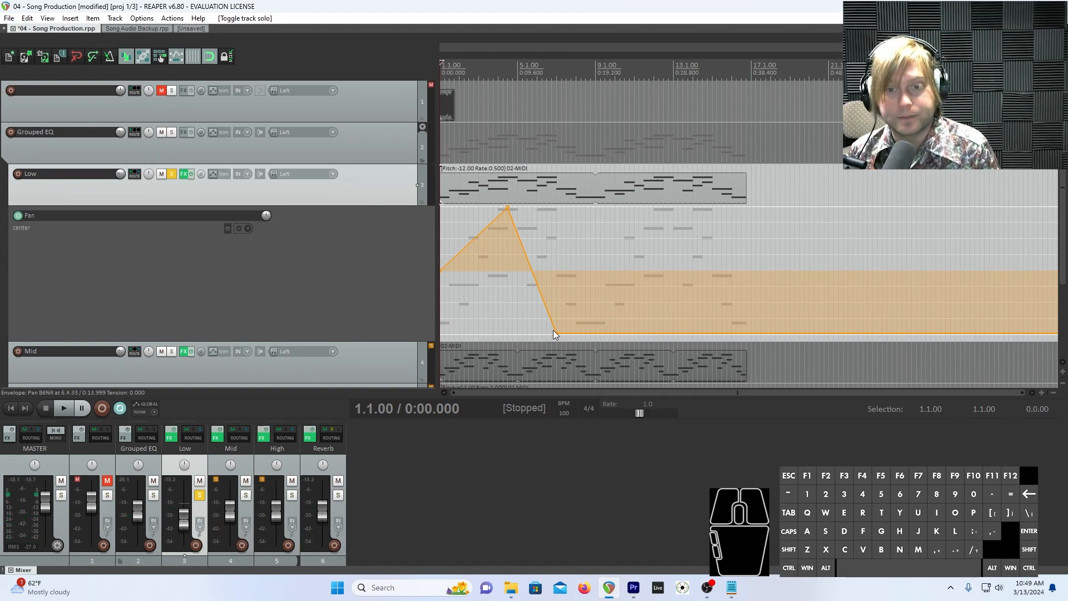
- Set the shape of the first Pan envelope point to Fast end and play back the soloed Low track
{"action": "key", "text": "ctrl+z"}
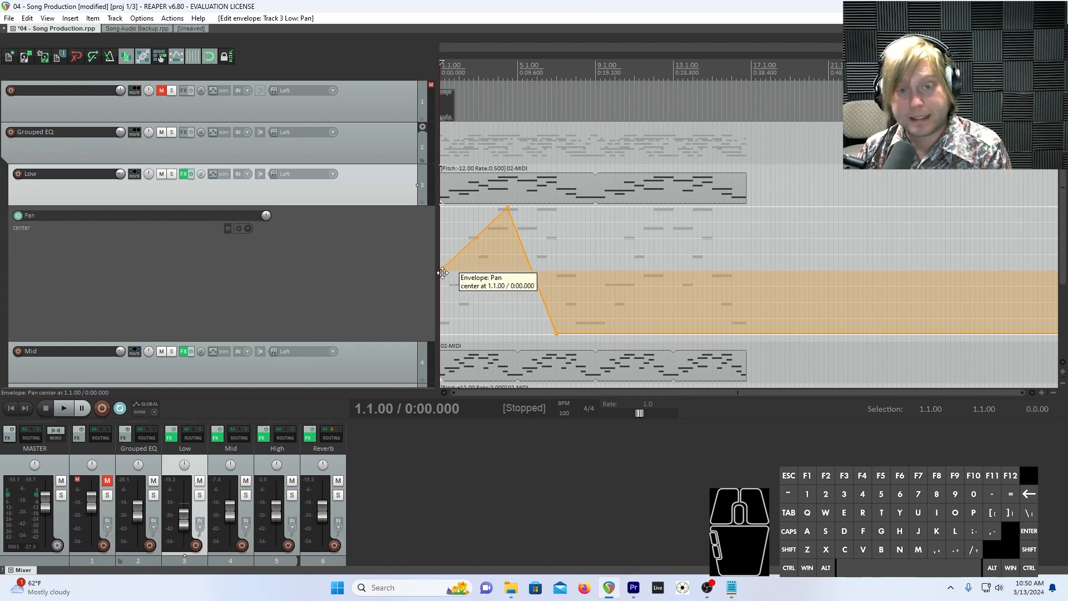
{"action": "right_click", "coordinate": [442, 273]}
{"action": "mouse_move", "coordinate": [511, 315]}
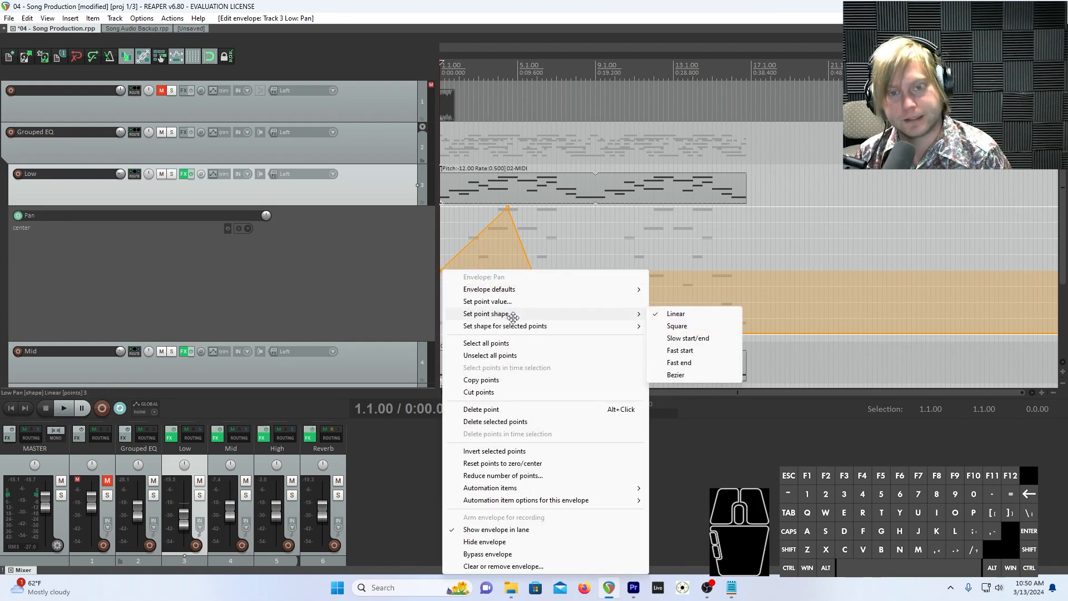
{"action": "left_click", "coordinate": [705, 355]}
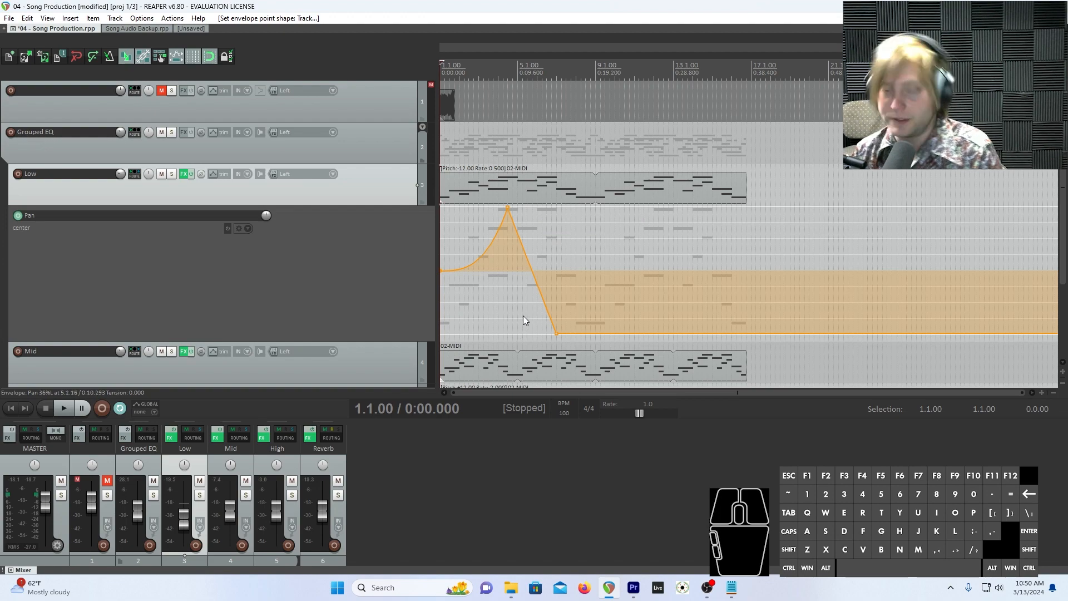
{"action": "key", "text": "space"}
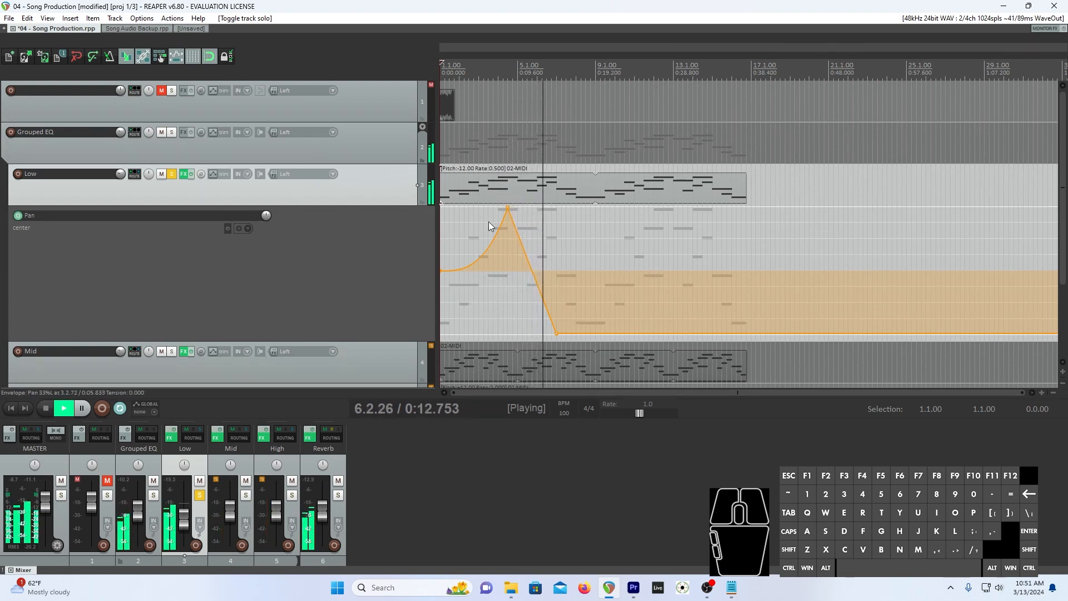
{"action": "key", "text": "space"}
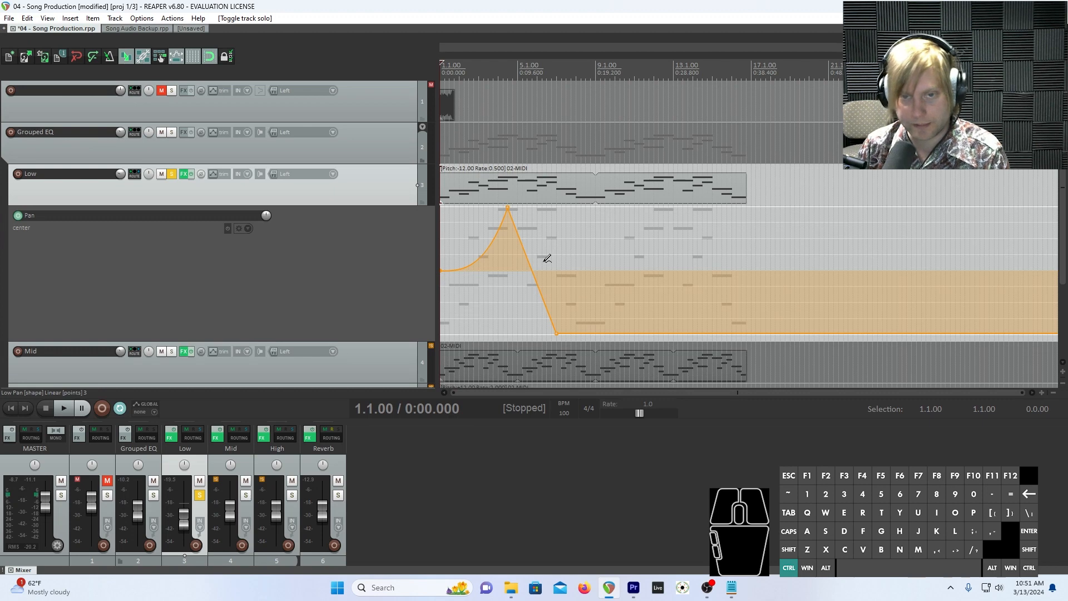
- Draw a freehand wavy Pan envelope across the length of the Low track's MIDI item and play it back
{"action": "mouse_move", "coordinate": [537, 267]}
{"action": "left_mouse_down"}
{"action": "mouse_move", "coordinate": [570, 248]}
{"action": "mouse_move", "coordinate": [592, 281]}
{"action": "mouse_move", "coordinate": [628, 238]}
{"action": "mouse_move", "coordinate": [657, 285]}
{"action": "mouse_move", "coordinate": [727, 260]}
{"action": "mouse_move", "coordinate": [746, 301]}
{"action": "mouse_move", "coordinate": [538, 271]}
{"action": "mouse_move", "coordinate": [489, 243]}
{"action": "mouse_move", "coordinate": [484, 295]}
{"action": "mouse_move", "coordinate": [473, 228]}
{"action": "mouse_move", "coordinate": [453, 295]}
{"action": "mouse_move", "coordinate": [446, 223]}
{"action": "left_mouse_up"}
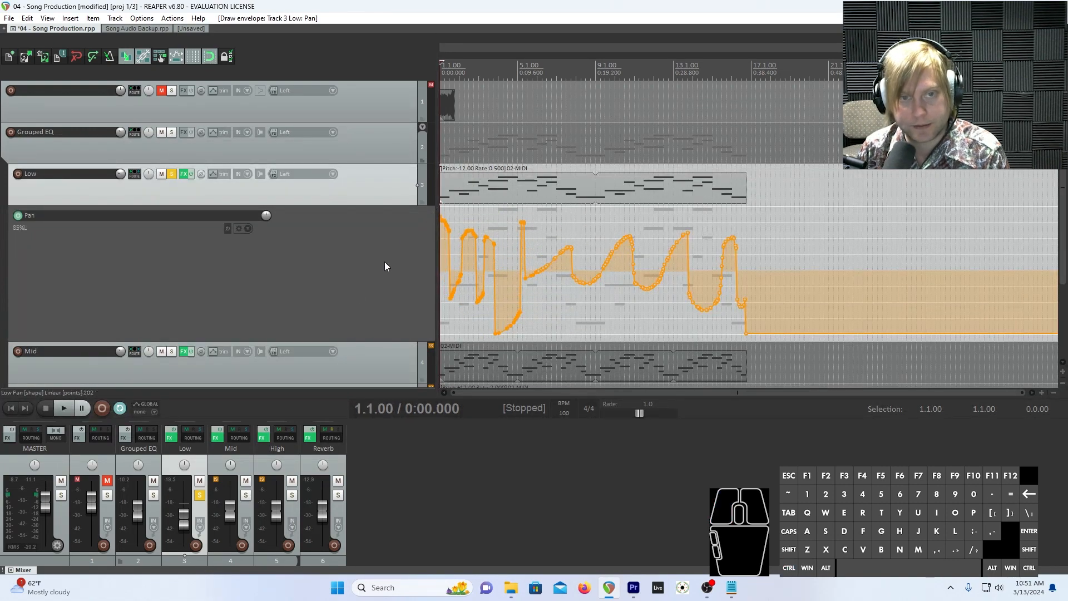
{"action": "key", "text": "space"}
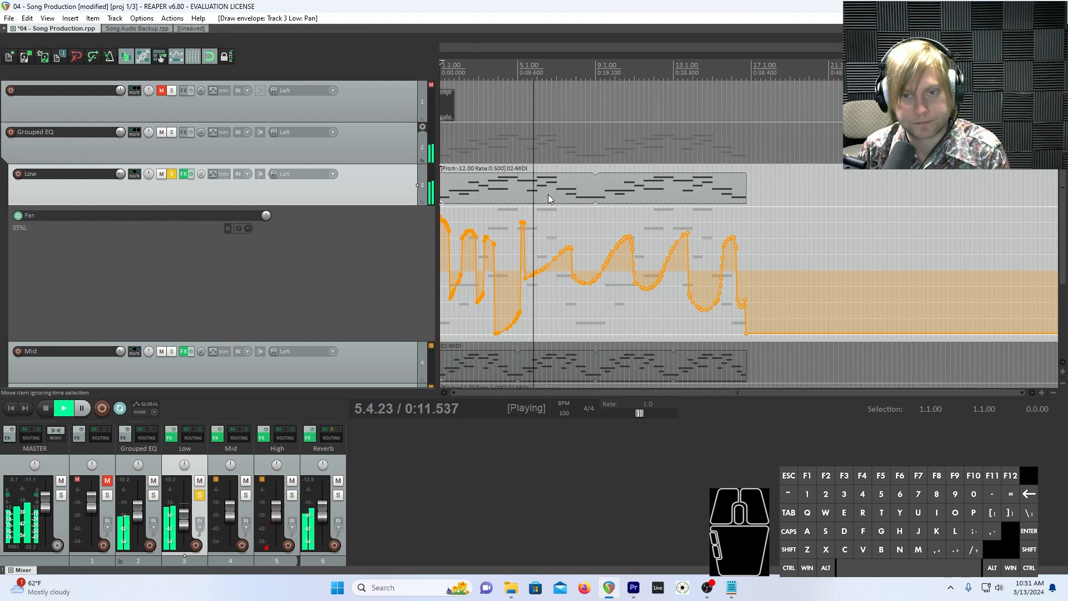
{"action": "key", "text": "space"}
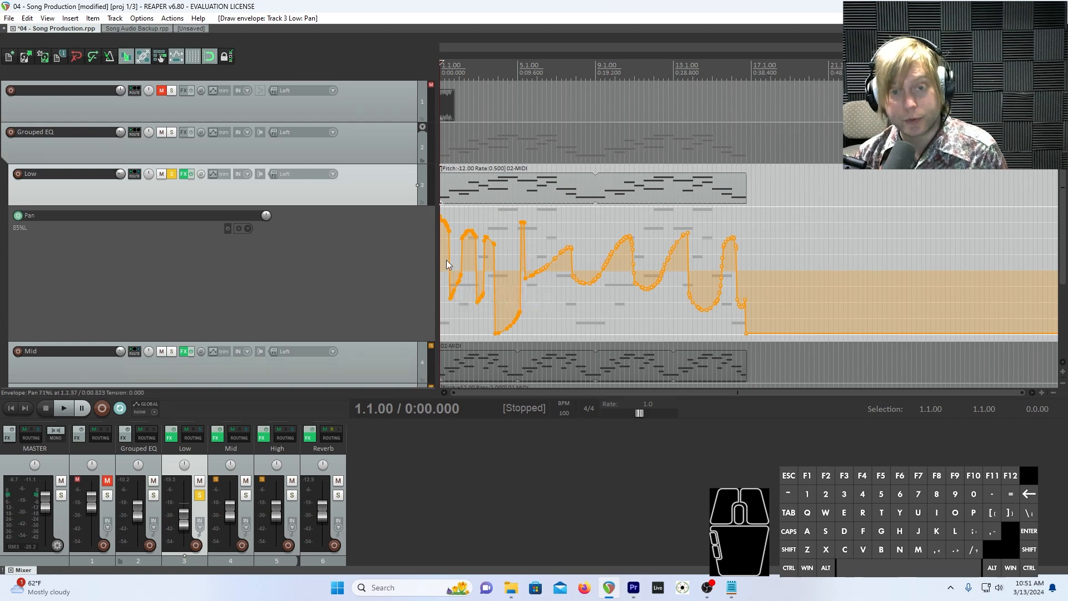
- Undo the freehand drawing, the point shape change and the added points on the Low track's Pan envelope
{"action": "mouse_move", "coordinate": [486, 241]}
{"action": "left_mouse_down"}
{"action": "mouse_move", "coordinate": [521, 238]}
{"action": "mouse_move", "coordinate": [521, 226]}
{"action": "left_mouse_up"}
{"action": "key", "text": "ctrl+z"}
{"action": "key", "text": "ctrl+z"}
{"action": "key", "text": "ctrl+z"}
{"action": "key", "text": "ctrl+z"}
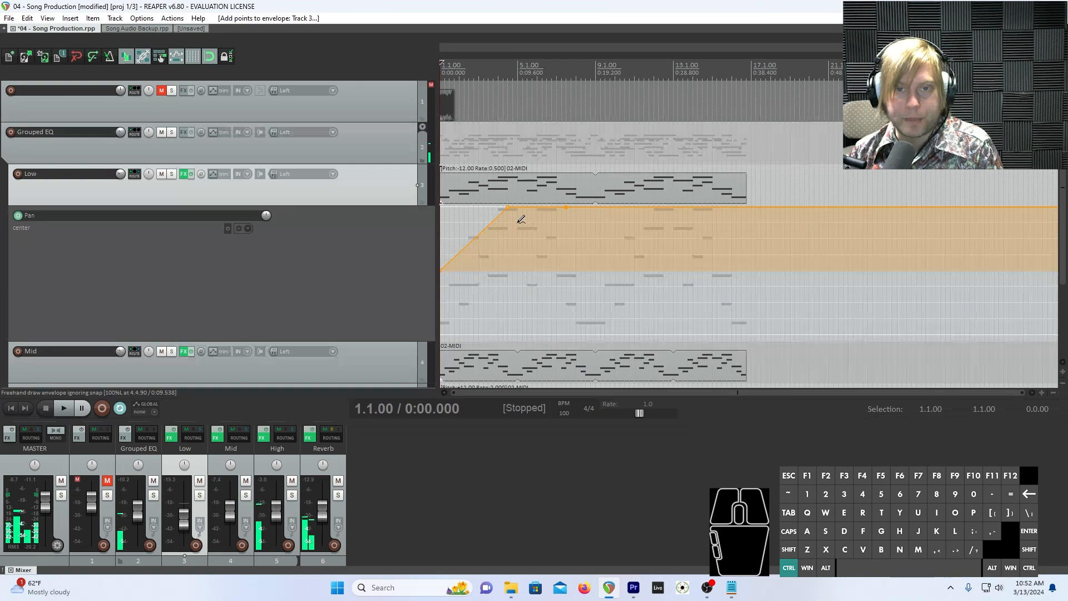
{"action": "key", "text": "ctrl+z"}
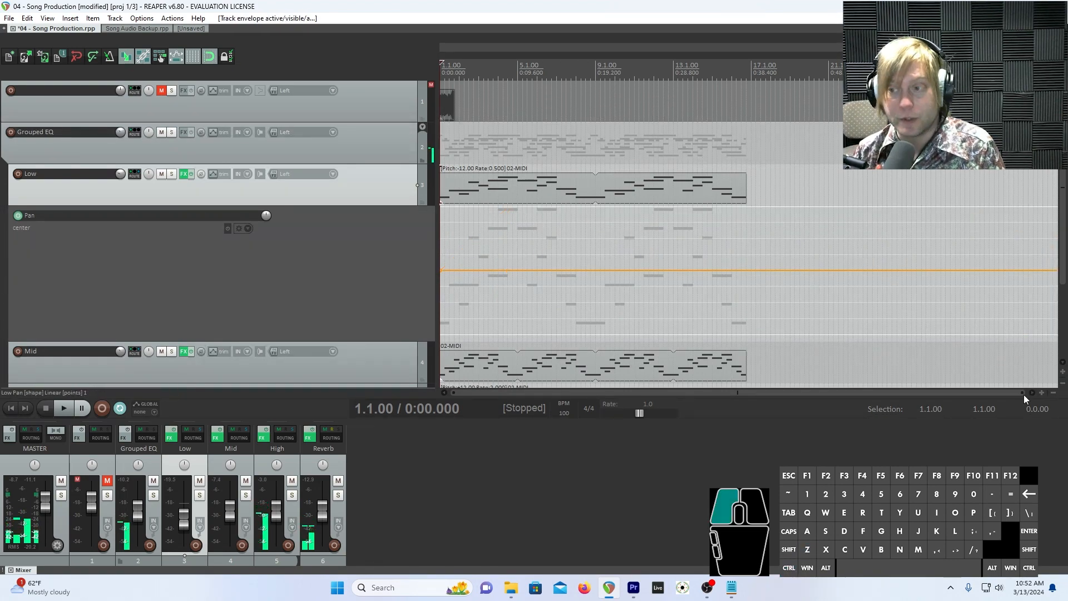
- Add points on each beat of the Low track's Pan envelope up to 3.4.00 and alternate them between 100%R and 100%L
{"action": "scroll", "coordinate": [729, 383], "scroll_direction": "up", "scroll_amount": 3}
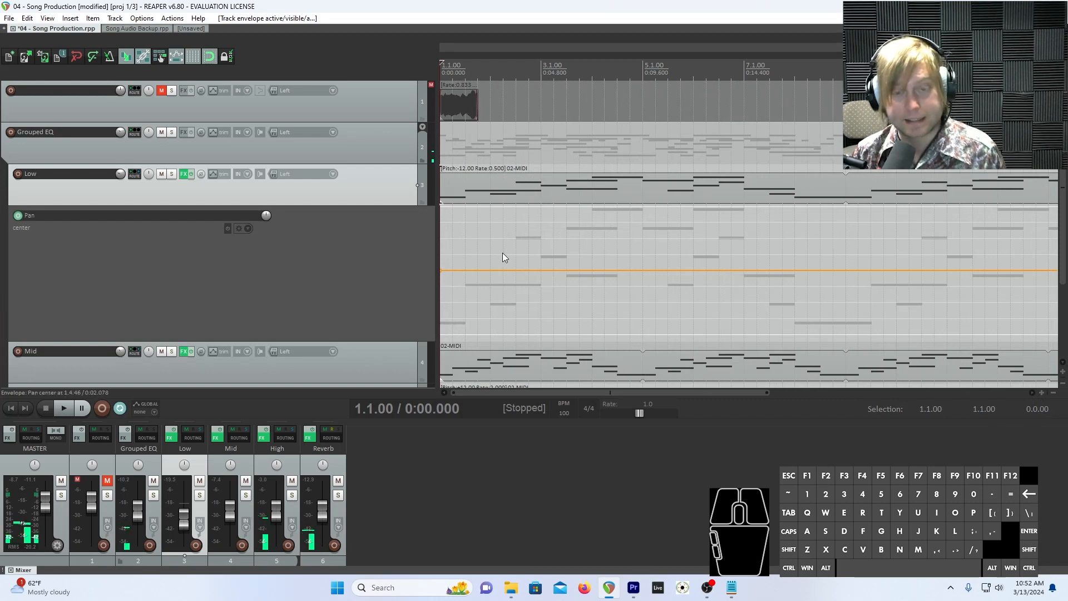
{"action": "left_click", "coordinate": [452, 271], "text": "shift"}
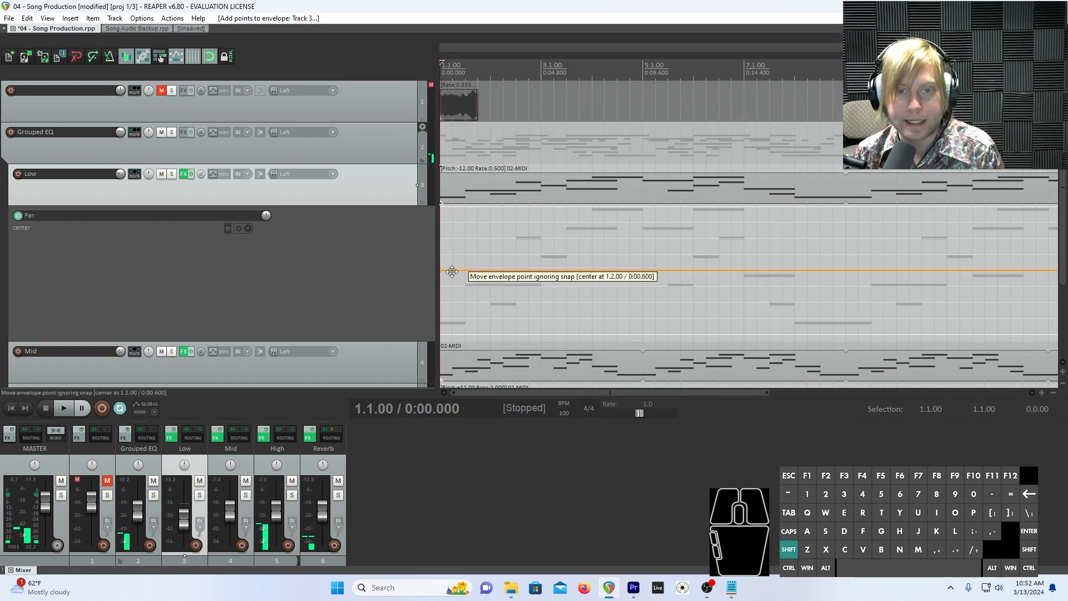
{"action": "left_click", "coordinate": [466, 271], "text": "shift"}
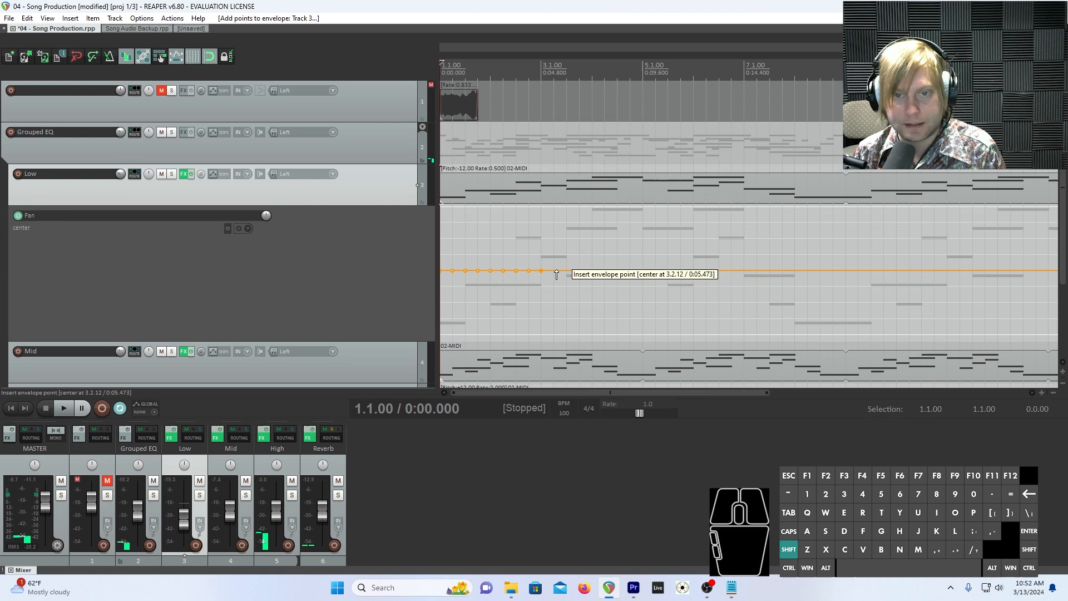
{"action": "left_click", "coordinate": [555, 270], "text": "shift"}
{"action": "left_click", "coordinate": [569, 270], "text": "shift"}
{"action": "left_click", "coordinate": [580, 270], "text": "shift"}
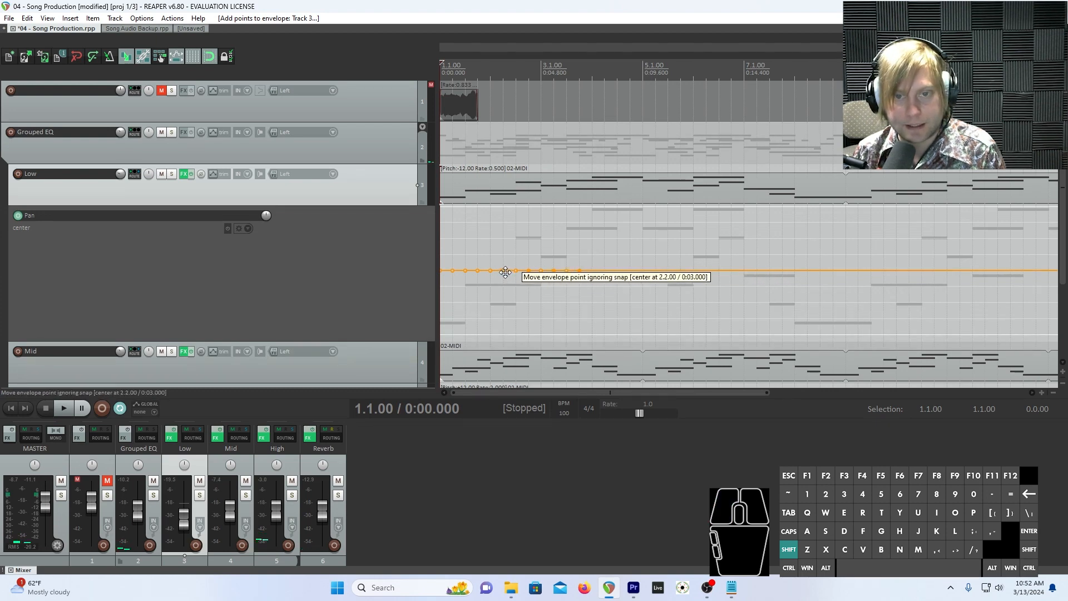
{"action": "left_click_drag", "start_coordinate": [454, 272], "coordinate": [454, 334]}
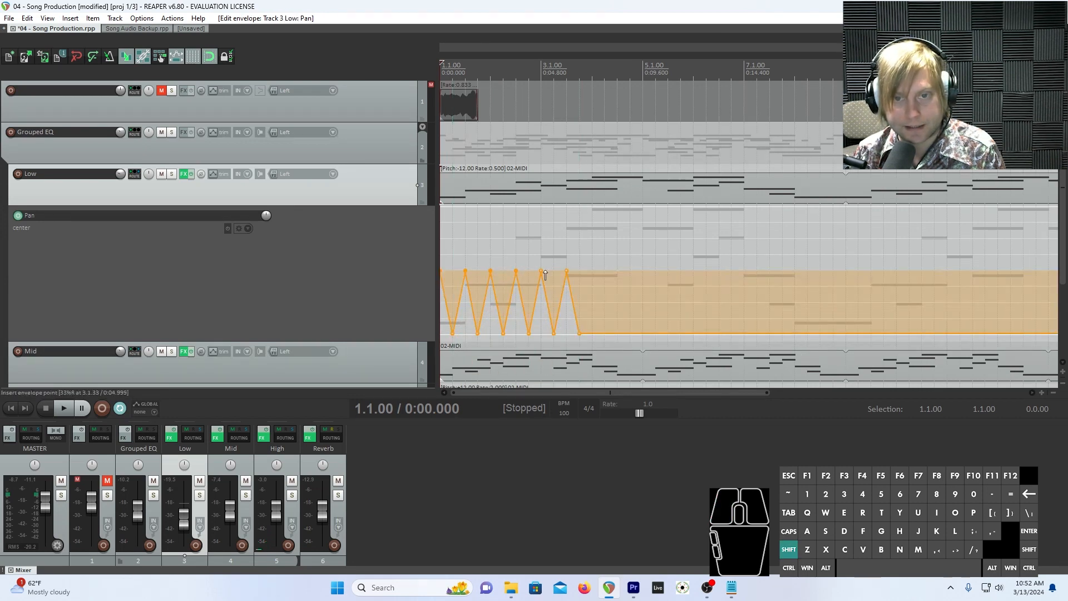
{"action": "left_click_drag", "start_coordinate": [567, 271], "coordinate": [571, 194]}
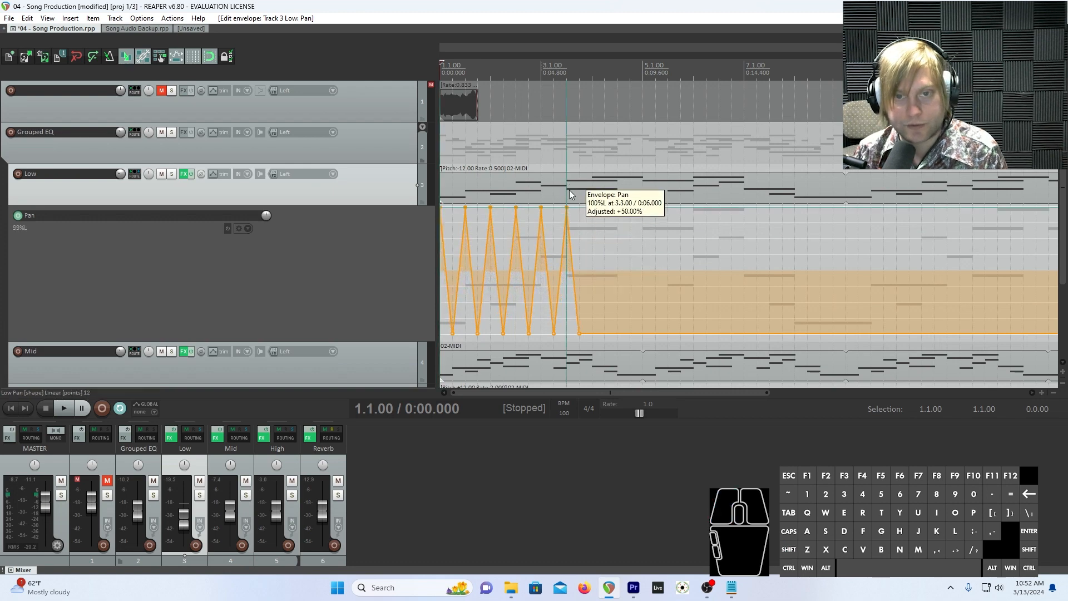
- Copy the zigzag points of the Low track's Pan envelope and paste them repeatedly to extend the pattern to about bar 12
{"action": "left_click", "coordinate": [573, 334]}
{"action": "key", "text": "ctrl+a"}
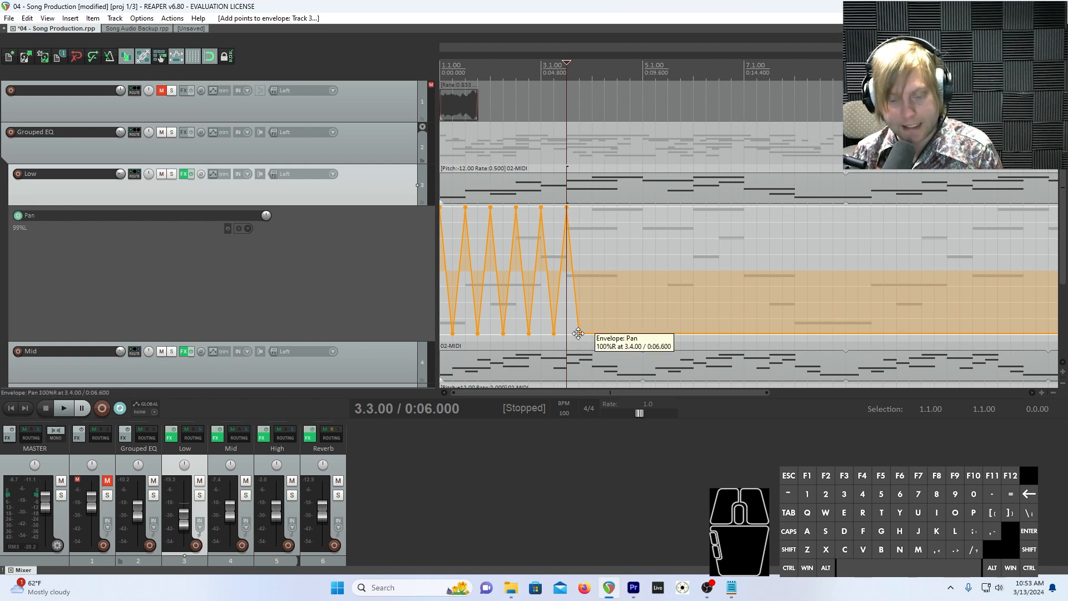
{"action": "left_click", "coordinate": [578, 89]}
{"action": "key", "text": "ctrl+v"}
{"action": "key", "text": "ctrl+v"}
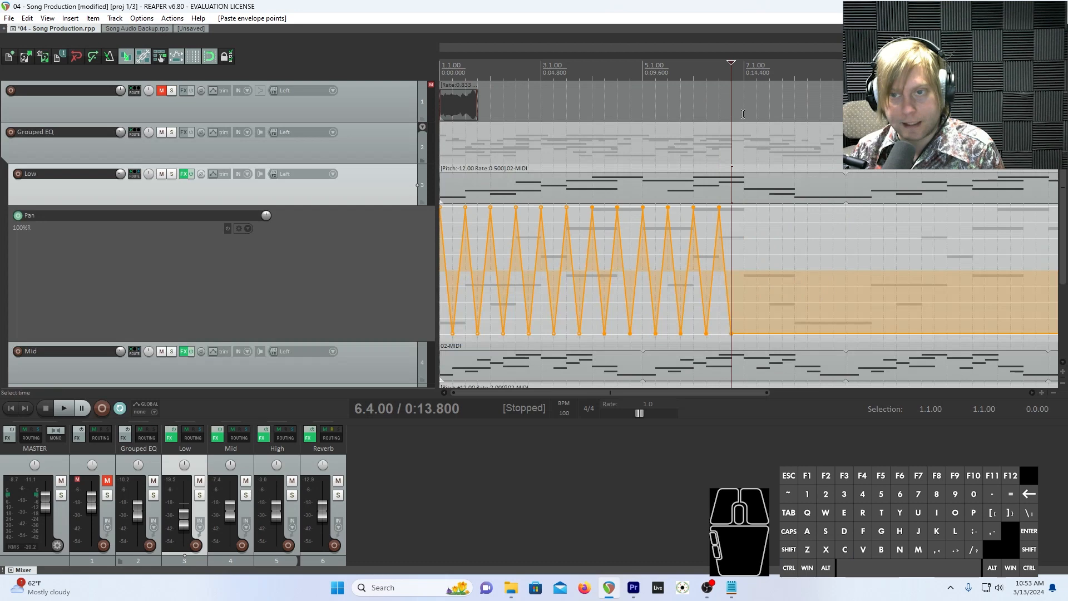
{"action": "key", "text": "ctrl+v"}
{"action": "key", "text": "ctrl+v"}
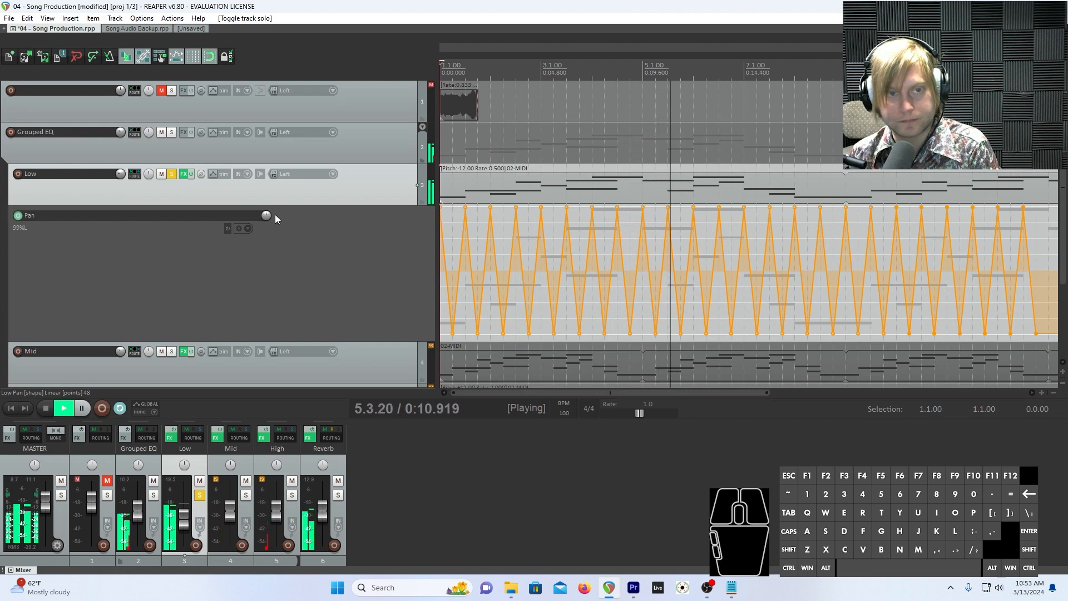
- Play the soloed Low track from the start to hear the zigzag pan automation, and stop playback
{"action": "key", "text": "space"}
{"action": "key", "text": "space"}
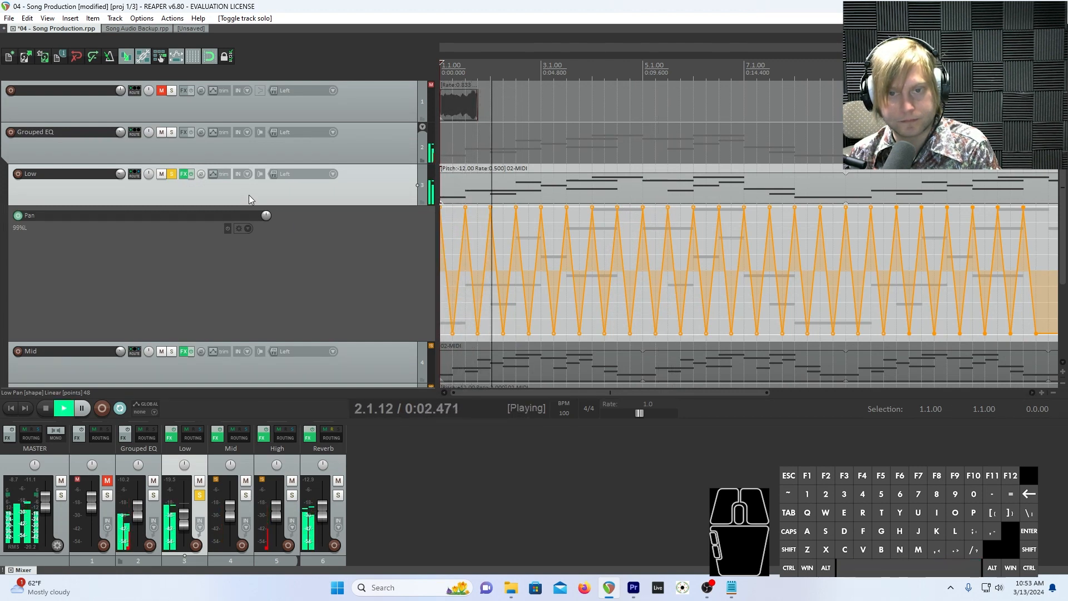
{"action": "scroll", "coordinate": [568, 315], "scroll_direction": "right", "scroll_amount": 3}
{"action": "scroll", "coordinate": [567, 316], "scroll_direction": "left", "scroll_amount": 3}
{"action": "scroll", "coordinate": [563, 316], "scroll_direction": "down", "scroll_amount": 5}
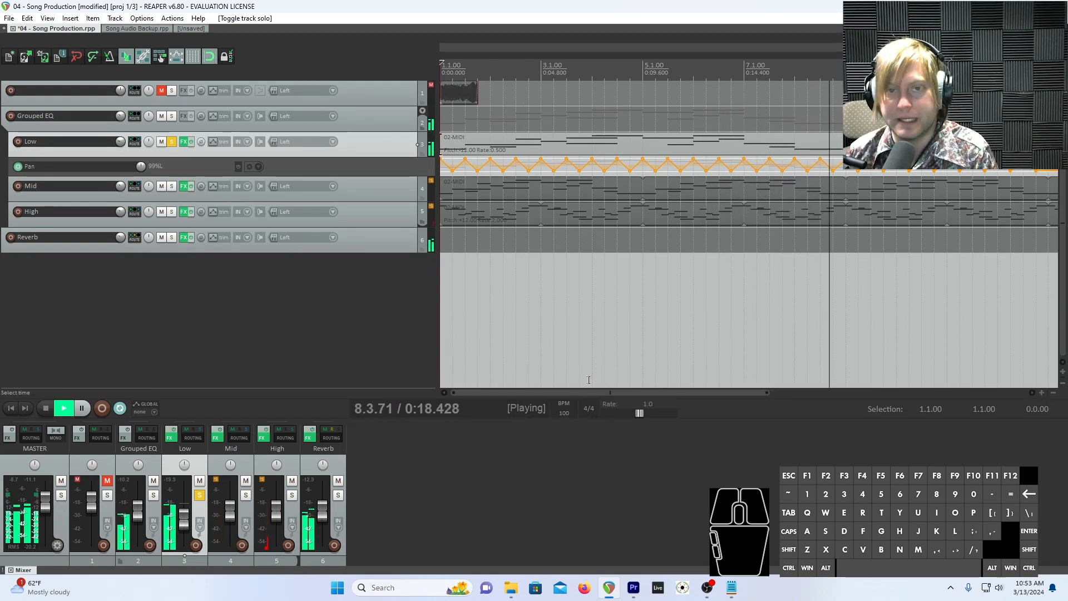
{"action": "key", "text": "space"}
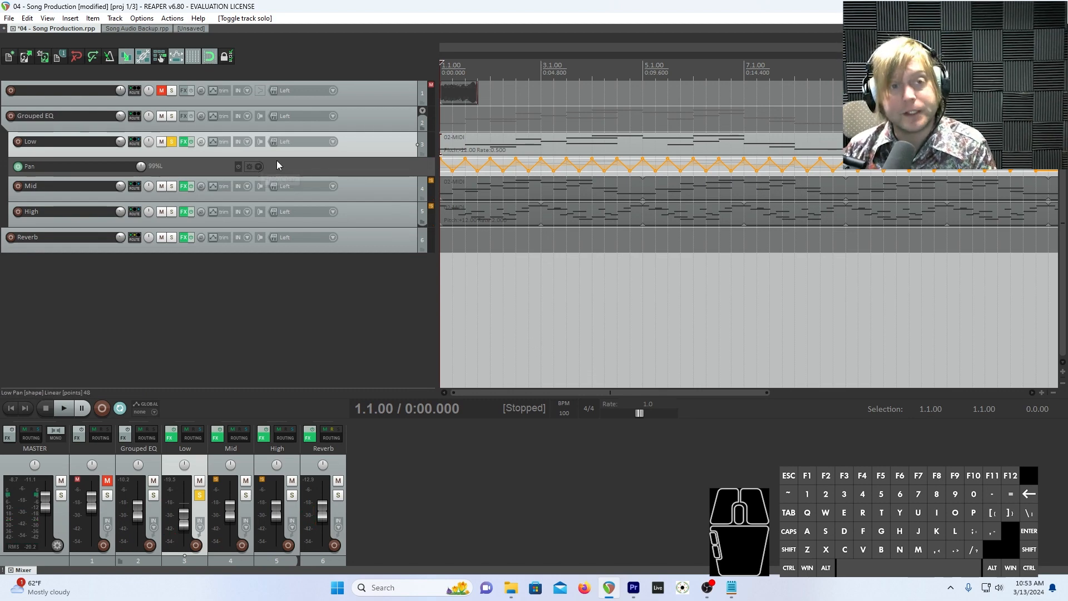
- Clear the Low track's Pan envelope
{"action": "left_click", "coordinate": [254, 168]}
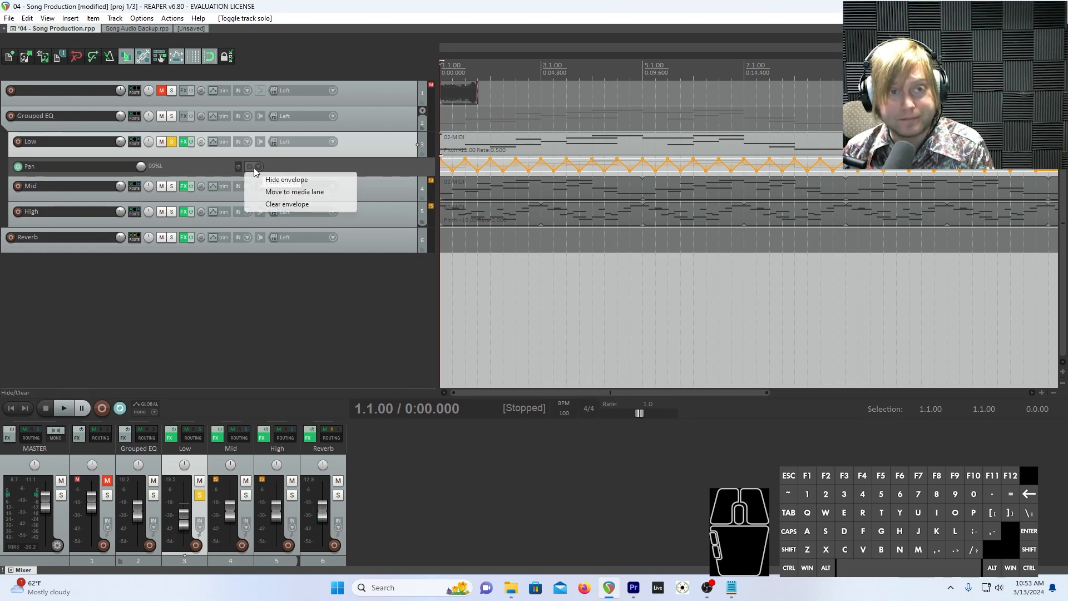
{"action": "left_click", "coordinate": [304, 204]}
{"action": "key", "text": "Return"}
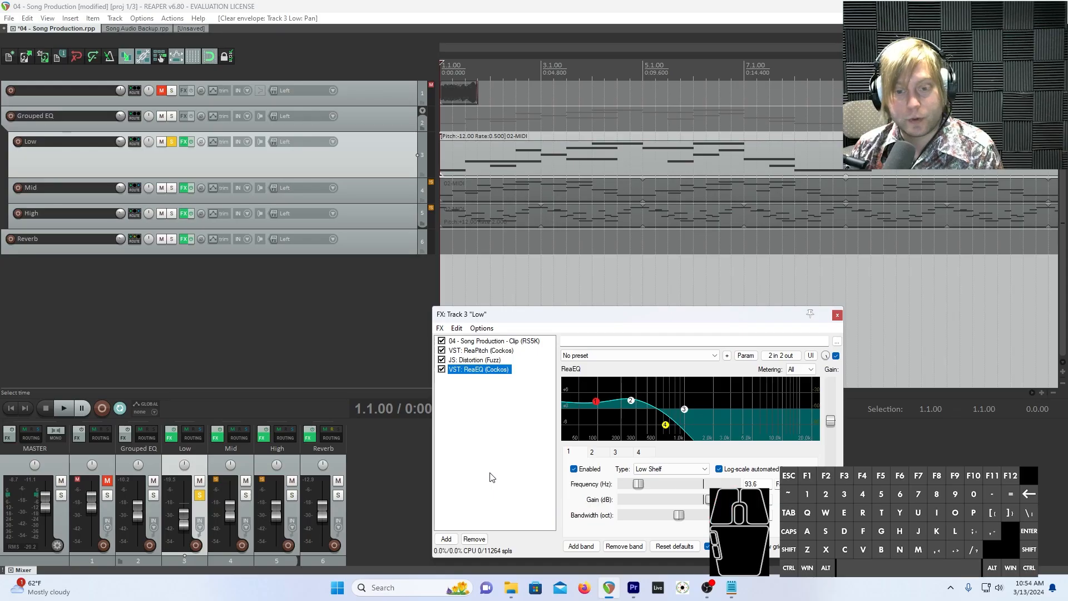
- Filter the plug-ins for "volume" and add JS: Volume/Pan Smoother to the Low track's FX chain
{"action": "left_click", "coordinate": [488, 473]}
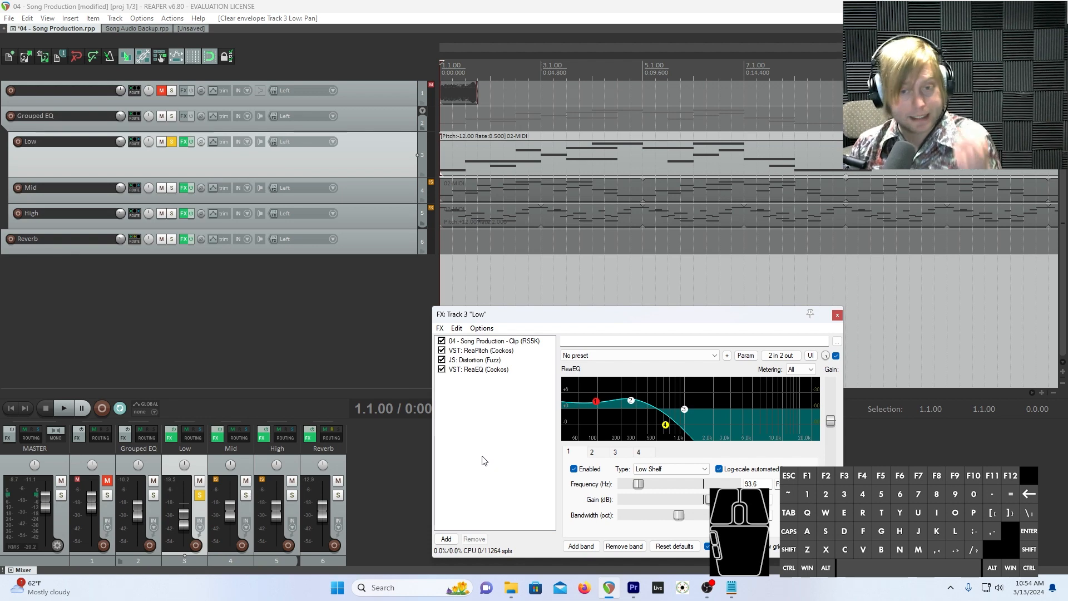
{"action": "double_click", "coordinate": [476, 468]}
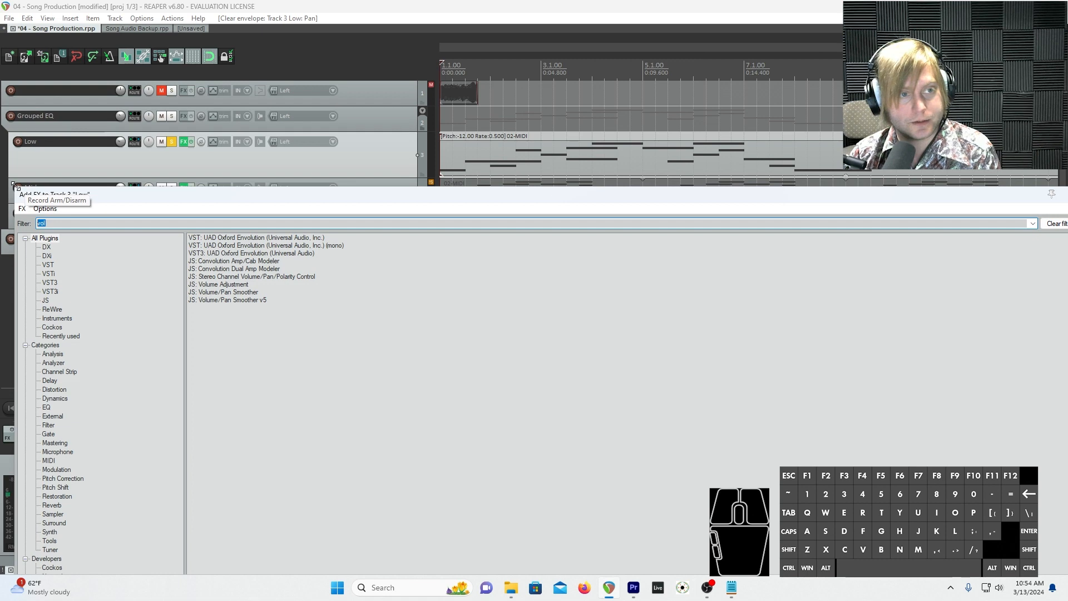
{"action": "type", "text": "vol"}
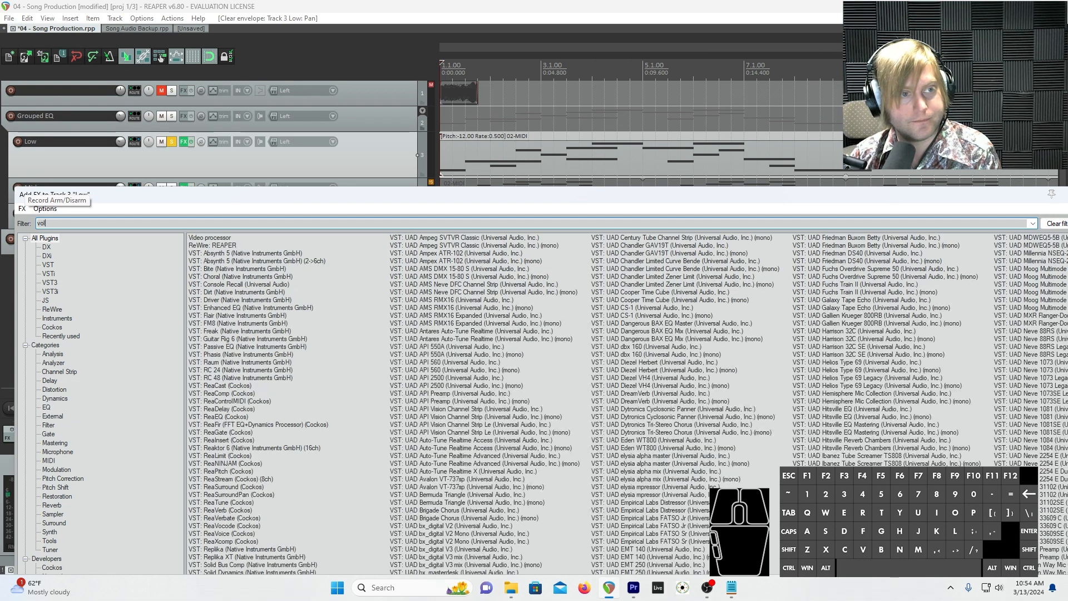
{"action": "type", "text": "ume"}
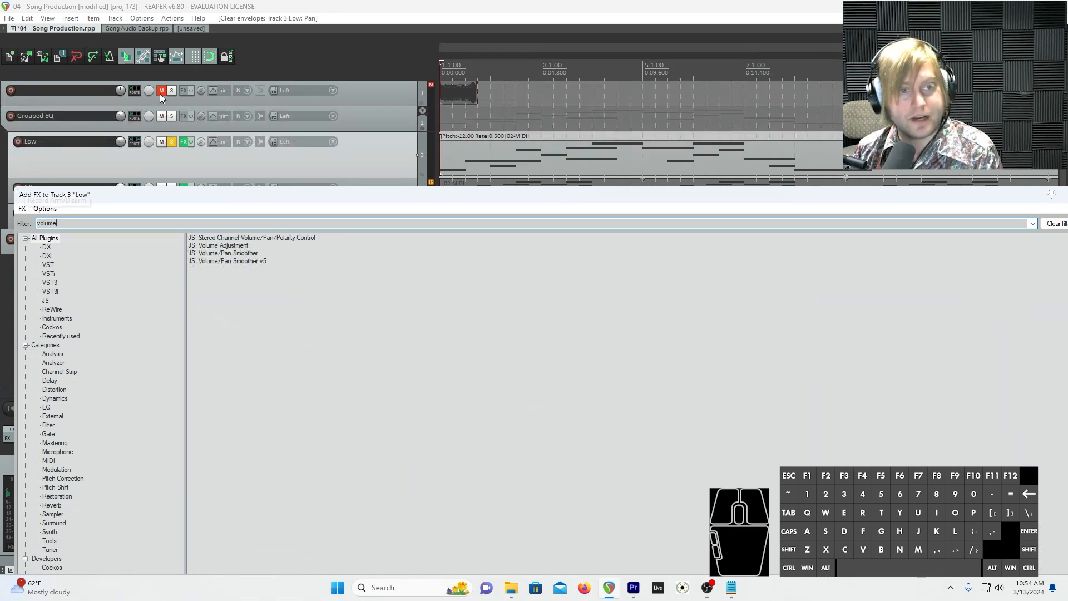
{"action": "left_click", "coordinate": [239, 254]}
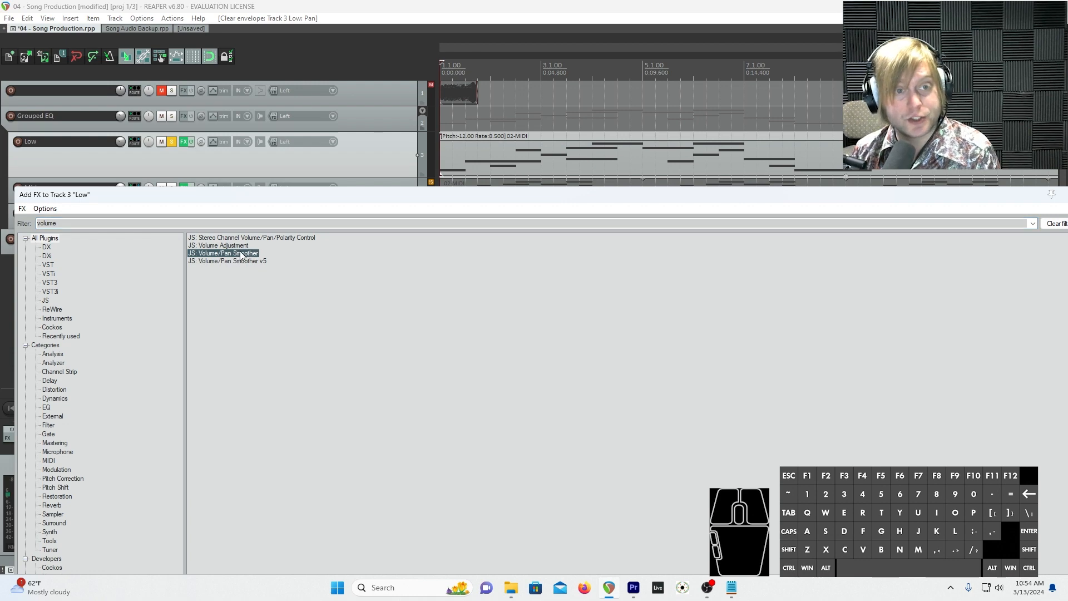
{"action": "double_click", "coordinate": [241, 255]}
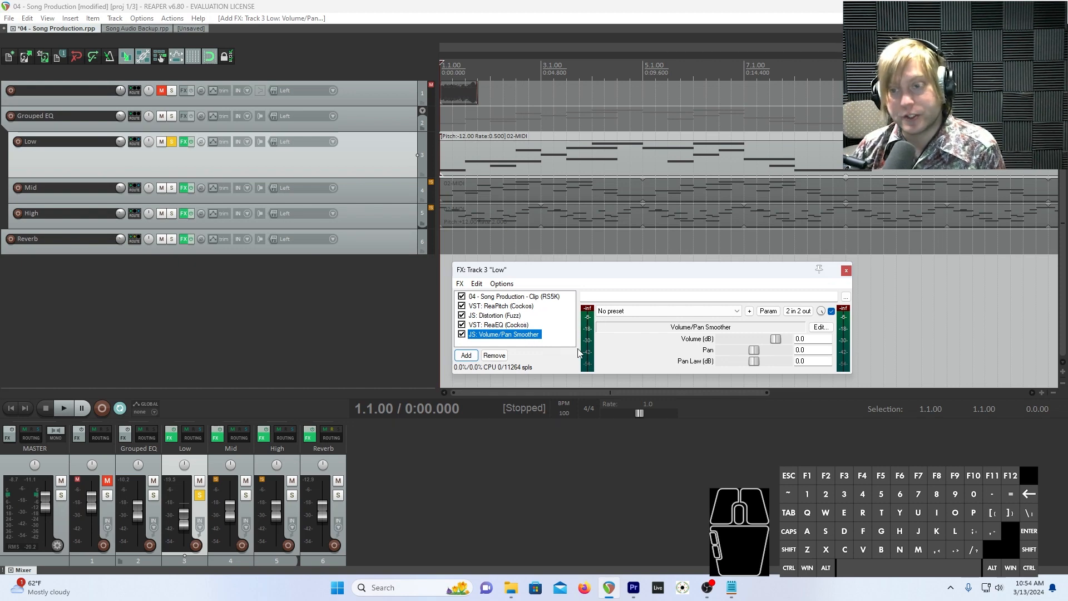
- Open parameter modulation for the Pan parameter of Volume/Pan Smoother and place its window above the FX window
{"action": "left_click", "coordinate": [769, 313]}
{"action": "mouse_move", "coordinate": [800, 342]}
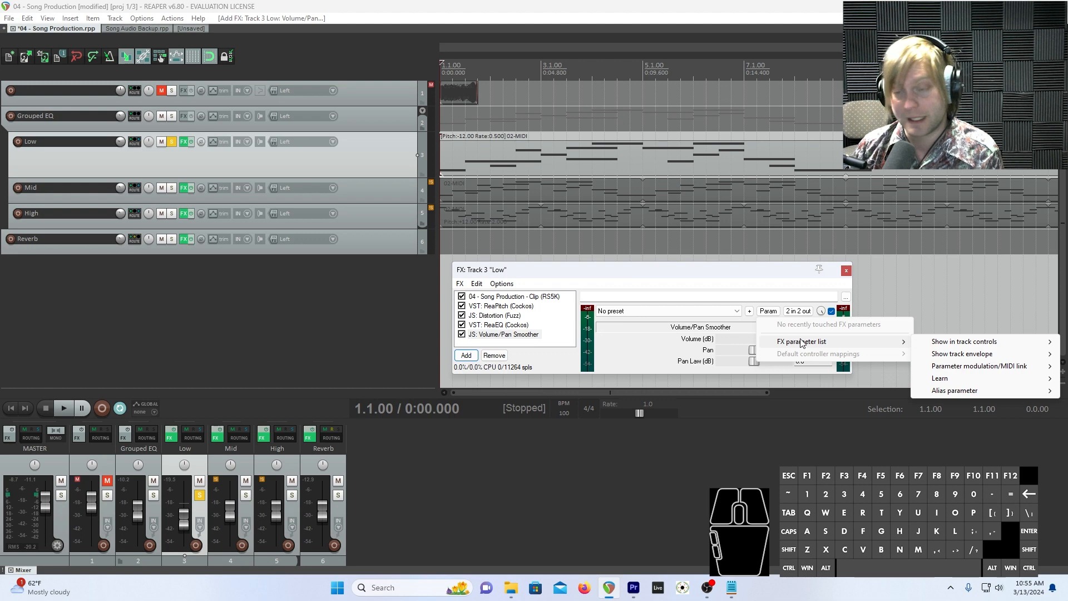
{"action": "left_click", "coordinate": [885, 346]}
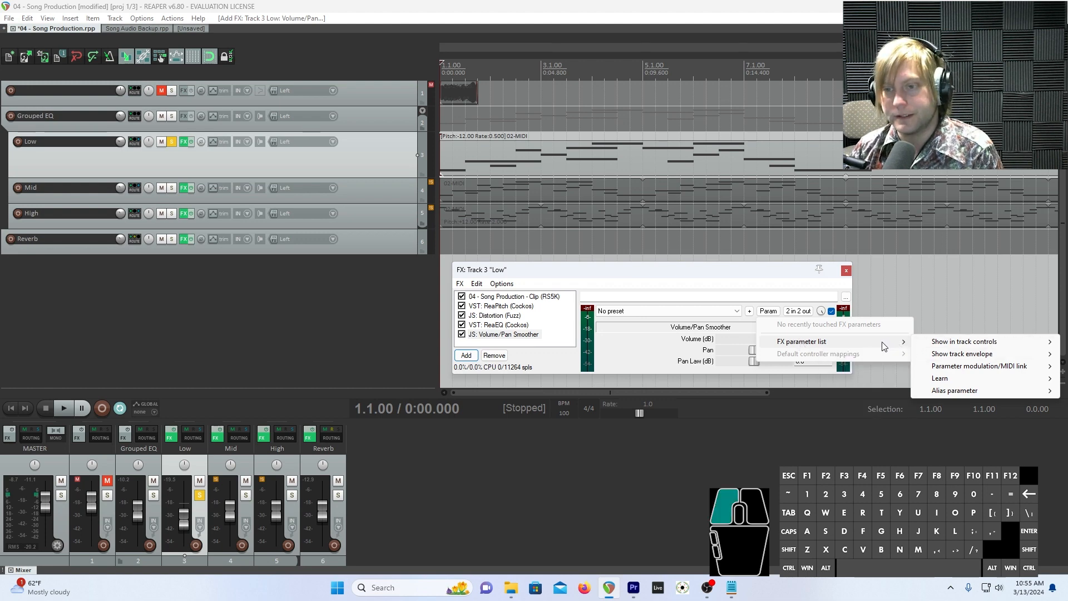
{"action": "mouse_move", "coordinate": [966, 368]}
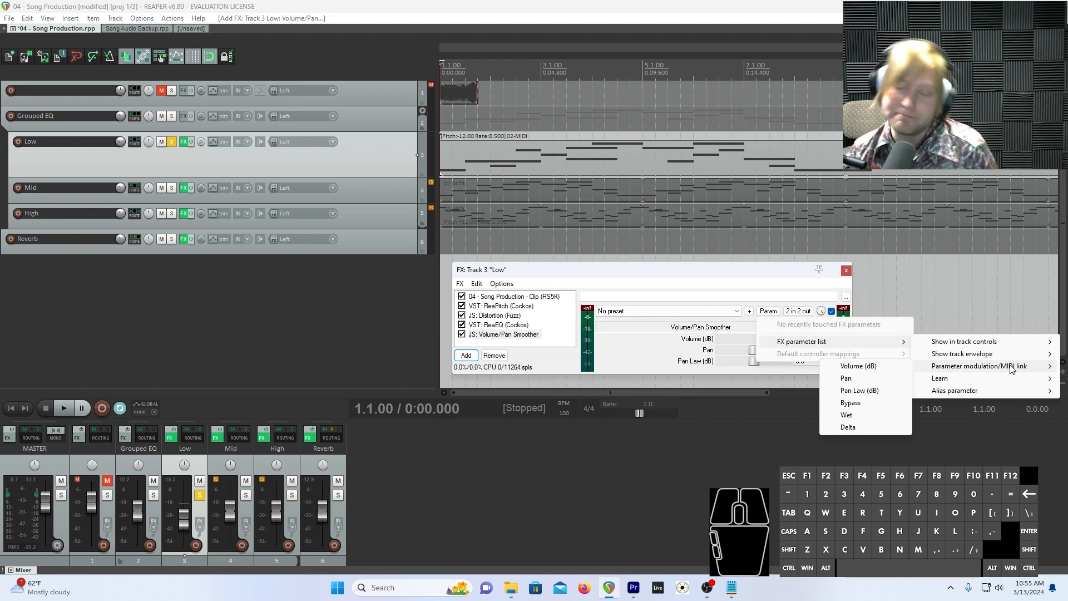
{"action": "left_click", "coordinate": [979, 366]}
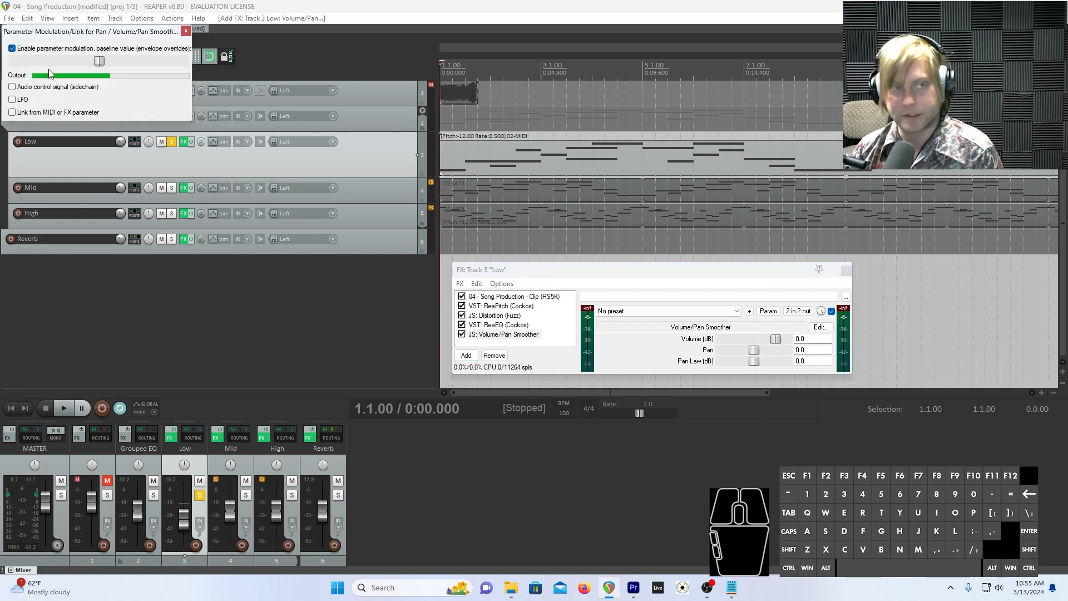
{"action": "left_click_drag", "start_coordinate": [82, 32], "coordinate": [632, 161]}
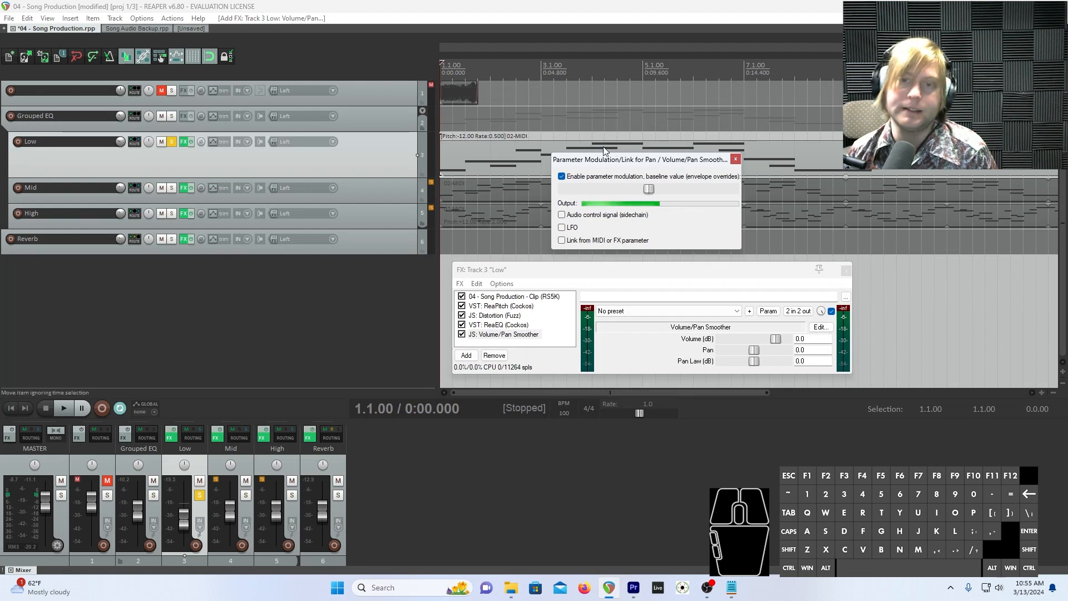
- Enable the Pan parameter's LFO and audition its Centered, Negative and Positive directions during playback, settling on Centered
{"action": "left_click", "coordinate": [562, 228]}
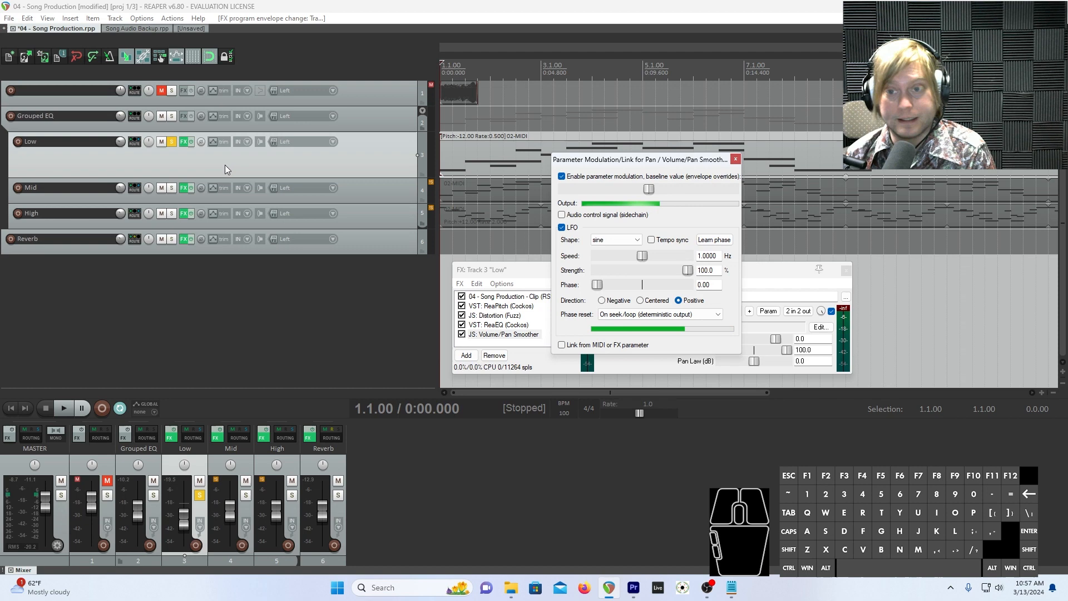
{"action": "key", "text": "space"}
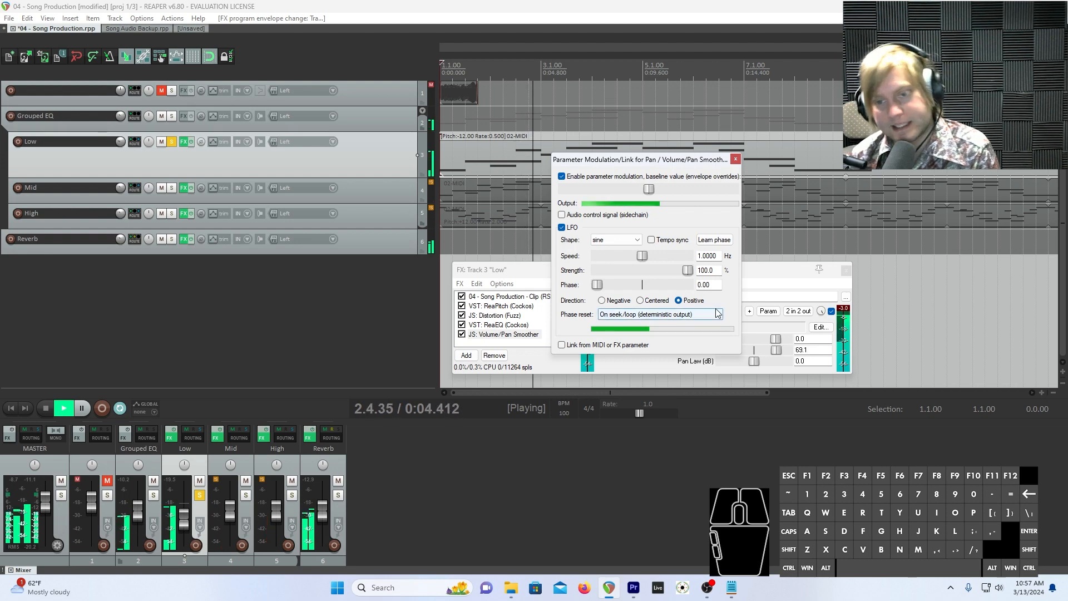
{"action": "left_click", "coordinate": [640, 301]}
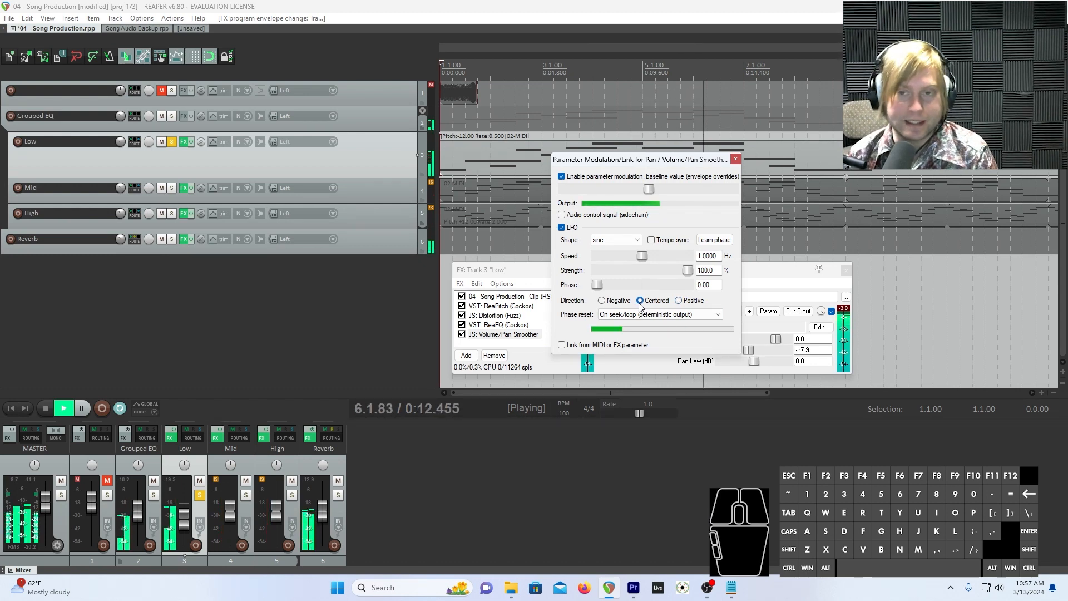
{"action": "left_click", "coordinate": [602, 300]}
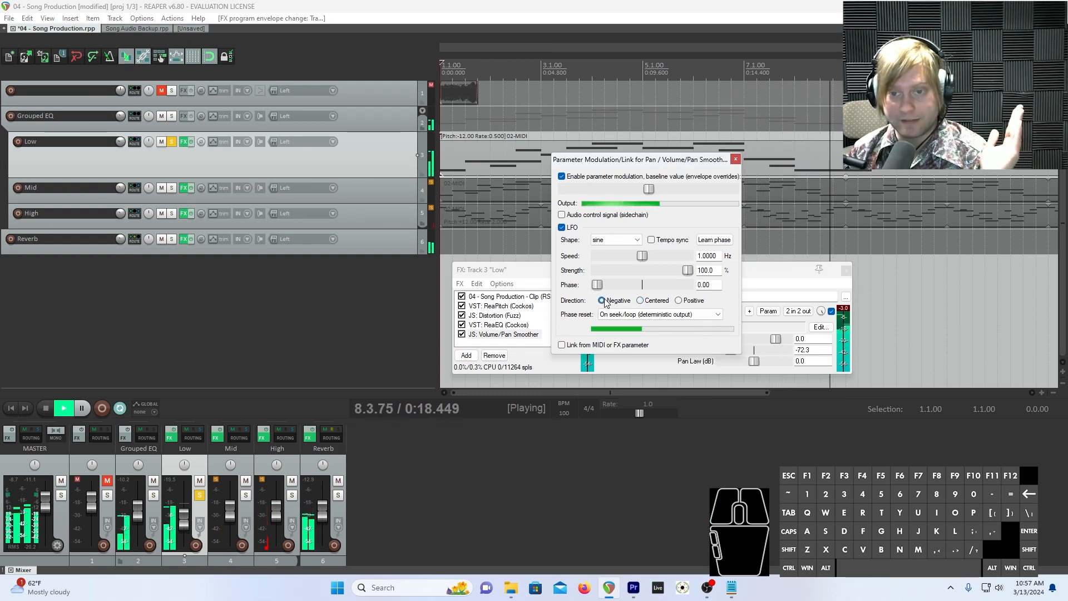
{"action": "left_click", "coordinate": [679, 301]}
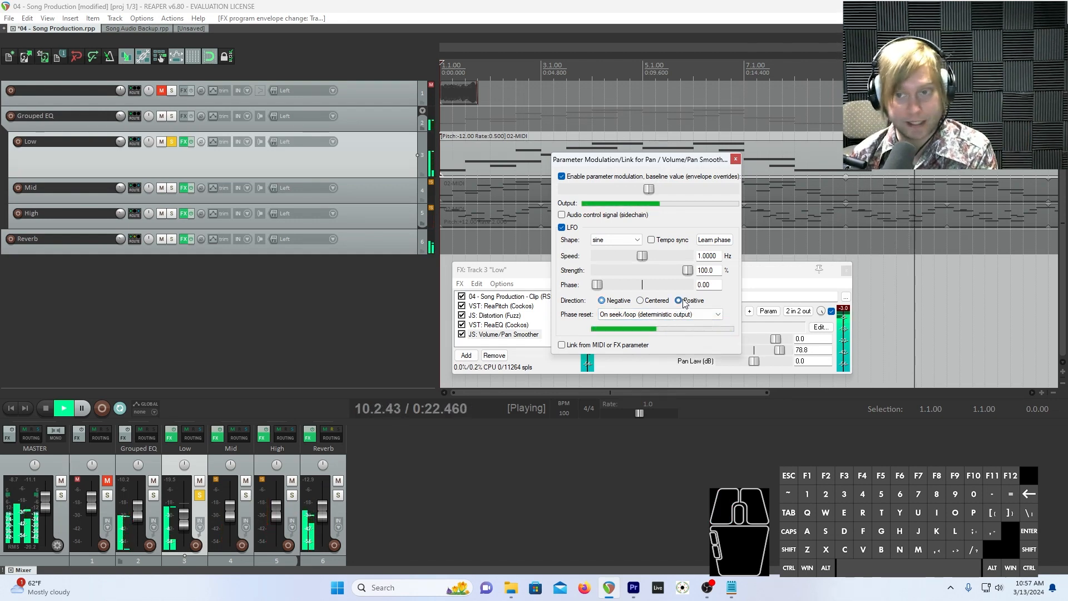
{"action": "left_click", "coordinate": [641, 300]}
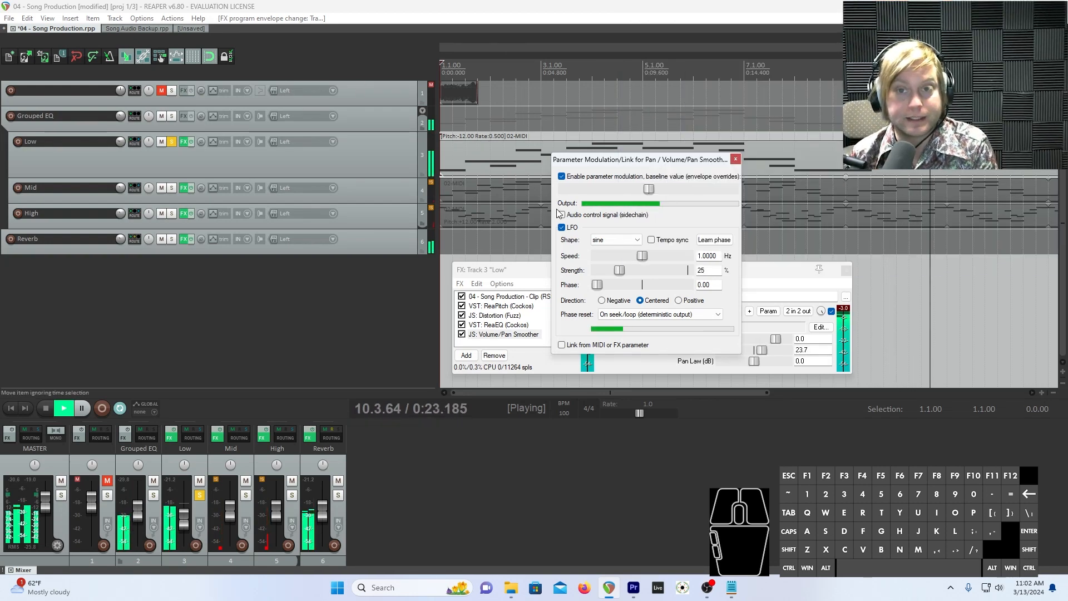
- Compare adjusting the Low track's pan with the Pan LFO switched off and on again, undoing the first adjustment
{"action": "left_click", "coordinate": [562, 228]}
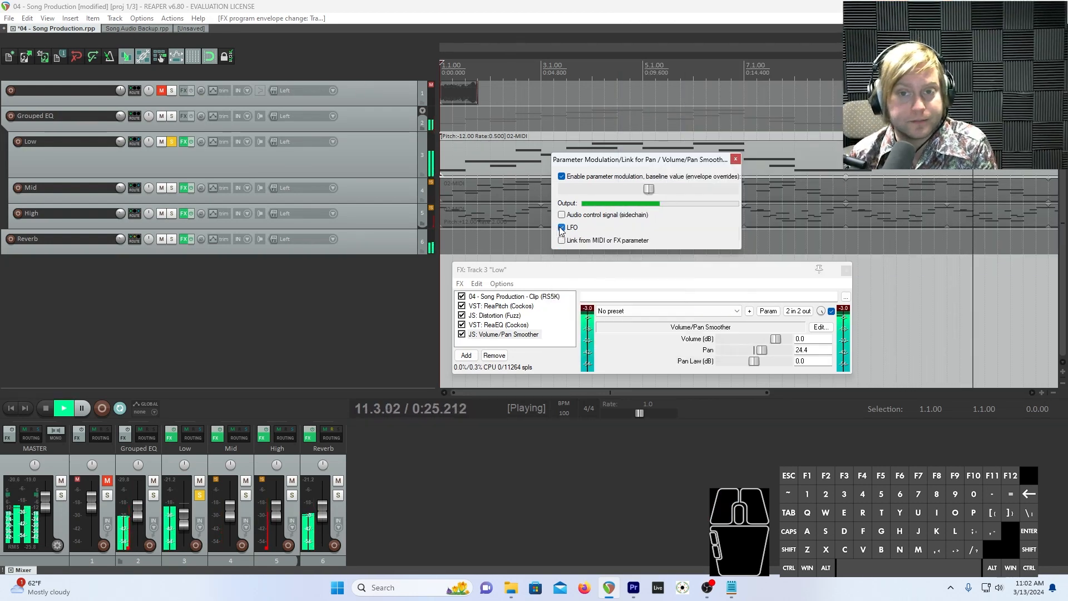
{"action": "left_click_drag", "start_coordinate": [146, 189], "coordinate": [149, 121]}
{"action": "key", "text": "ctrl+z"}
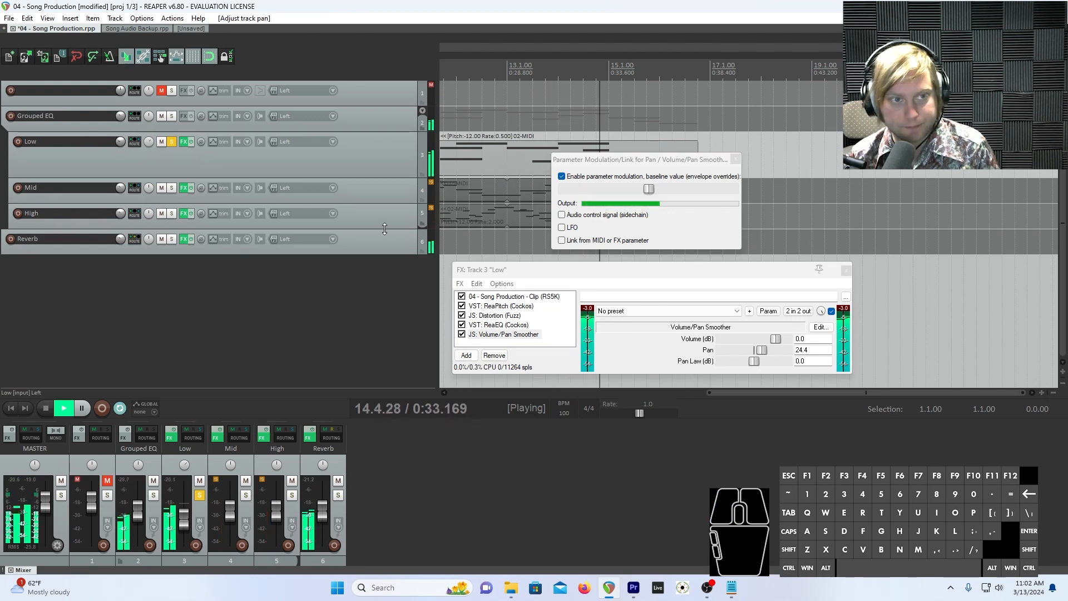
{"action": "left_click", "coordinate": [562, 227]}
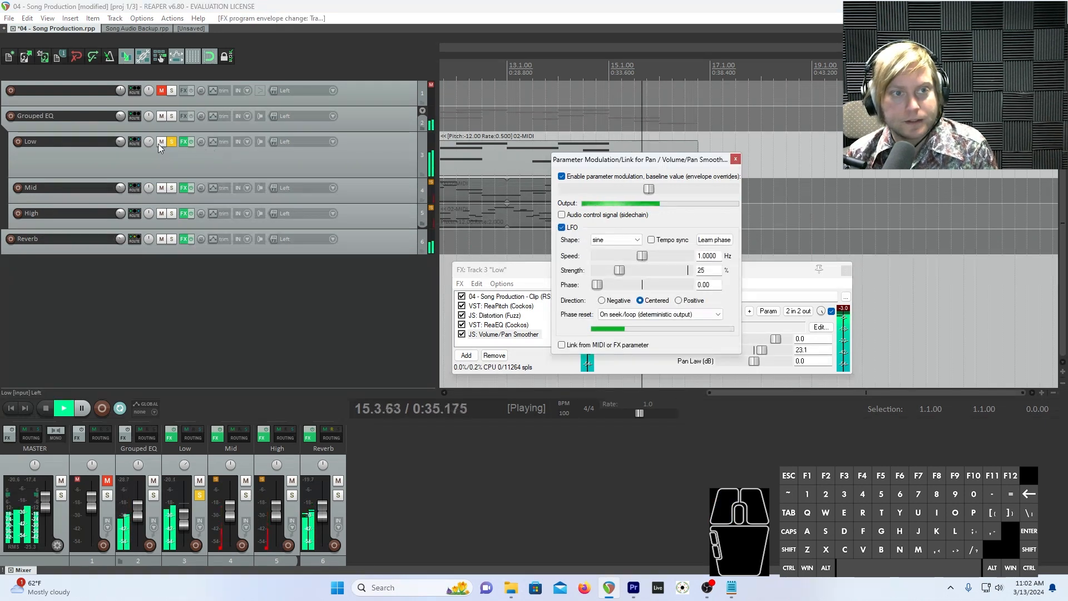
{"action": "left_click", "coordinate": [153, 143]}
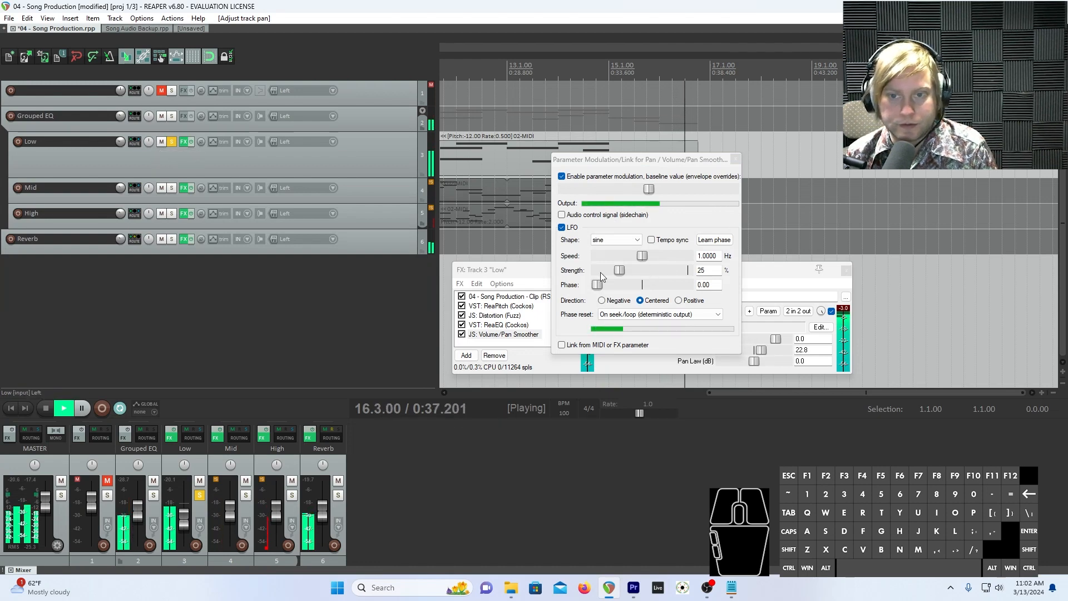
- Set the Pan LFO's strength to 100% and audition speeds from 0.0039 Hz to 8 Hz, settling on 1 Hz
{"action": "left_click_drag", "start_coordinate": [619, 270], "coordinate": [796, 275]}
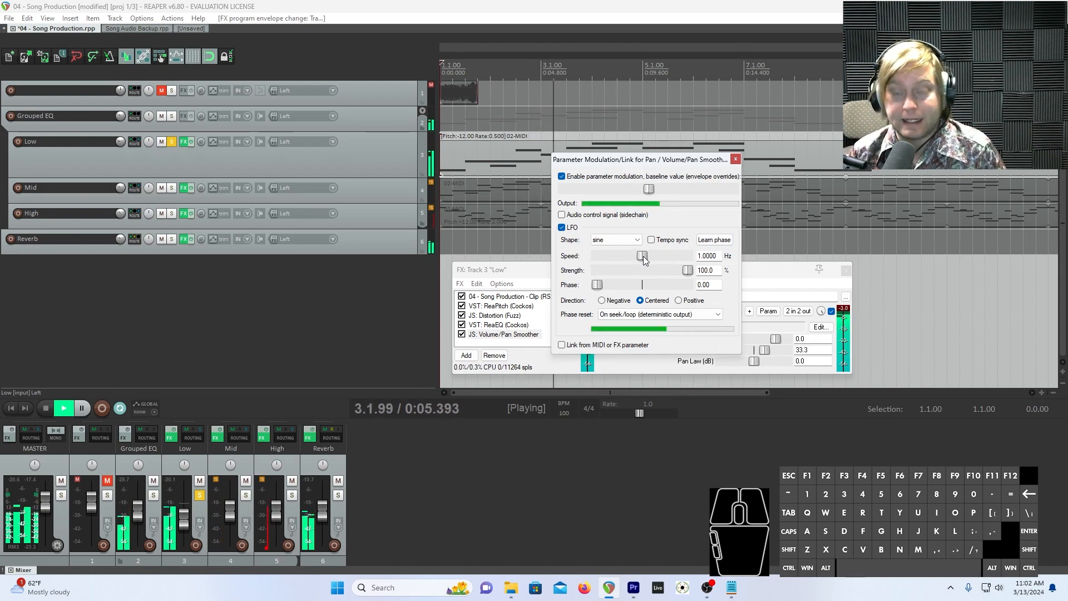
{"action": "left_click_drag", "start_coordinate": [644, 256], "coordinate": [602, 264]}
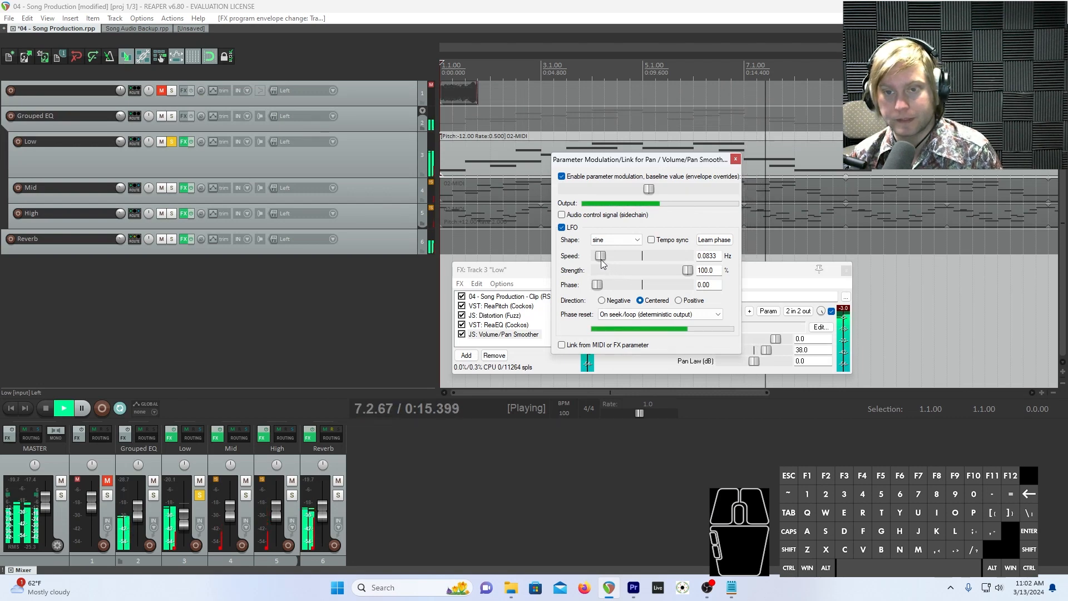
{"action": "left_click_drag", "start_coordinate": [602, 265], "coordinate": [600, 265]}
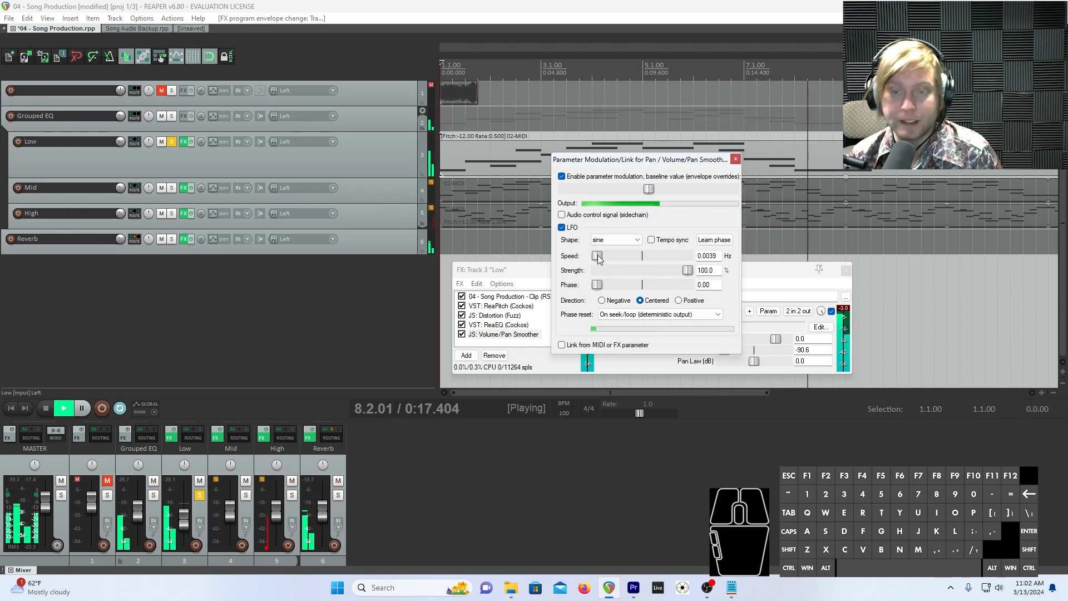
{"action": "left_click_drag", "start_coordinate": [600, 265], "coordinate": [702, 255]}
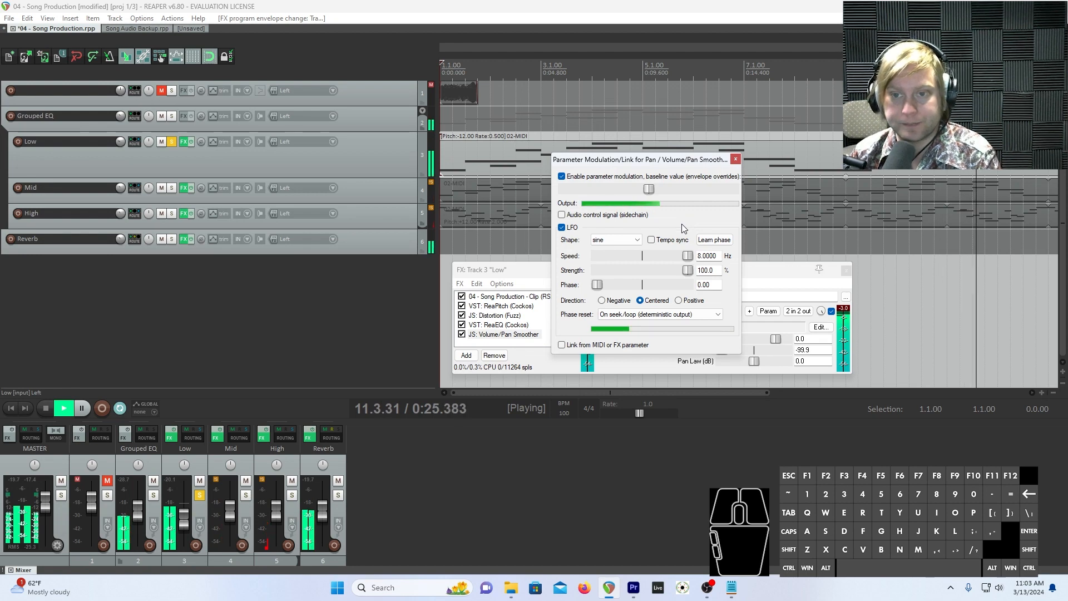
{"action": "left_click", "coordinate": [688, 256]}
{"action": "left_click_drag", "start_coordinate": [688, 256], "coordinate": [653, 256]}
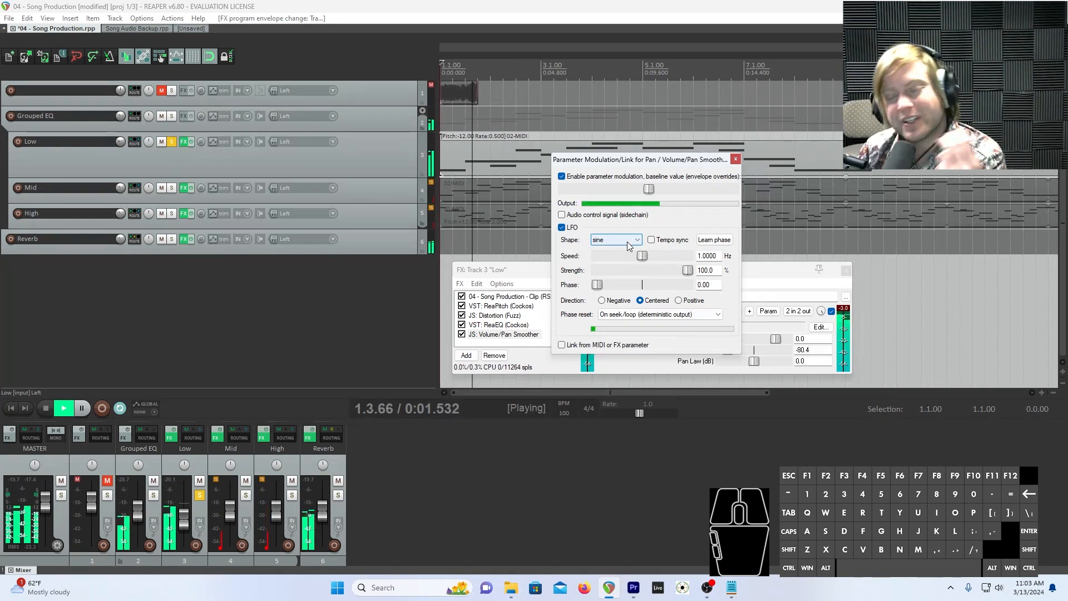
- Change the Pan LFO's shape to square and enable Tempo sync
{"action": "left_click", "coordinate": [627, 242]}
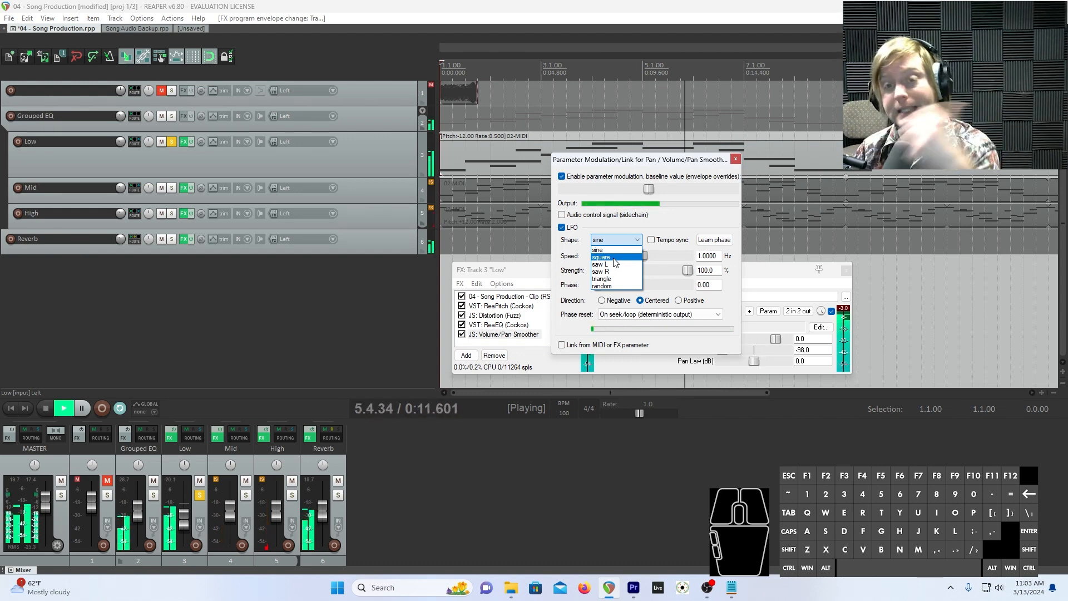
{"action": "left_click", "coordinate": [613, 258]}
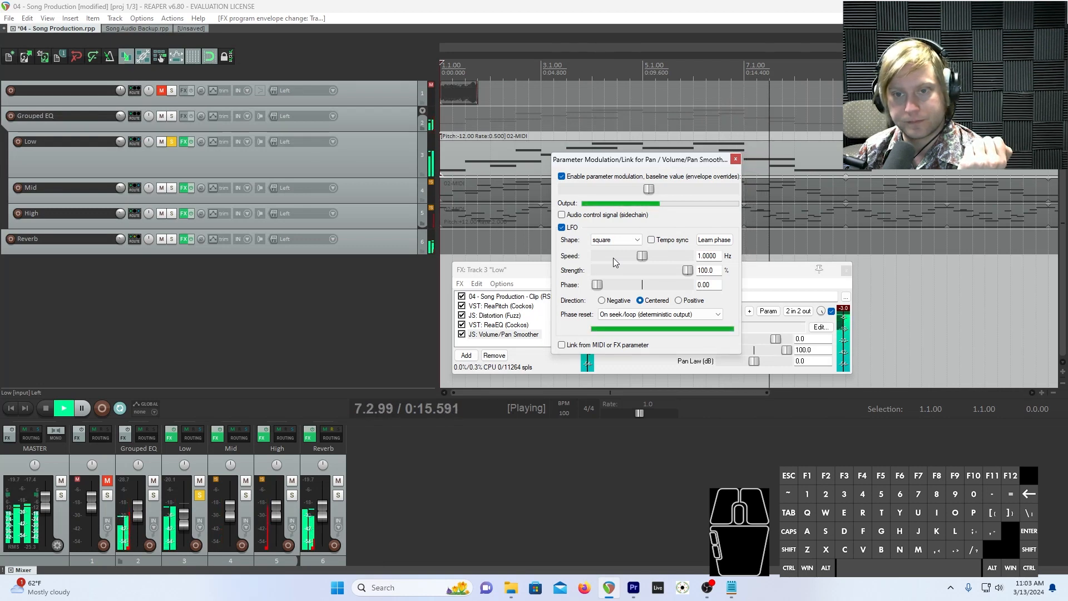
{"action": "left_click", "coordinate": [654, 241]}
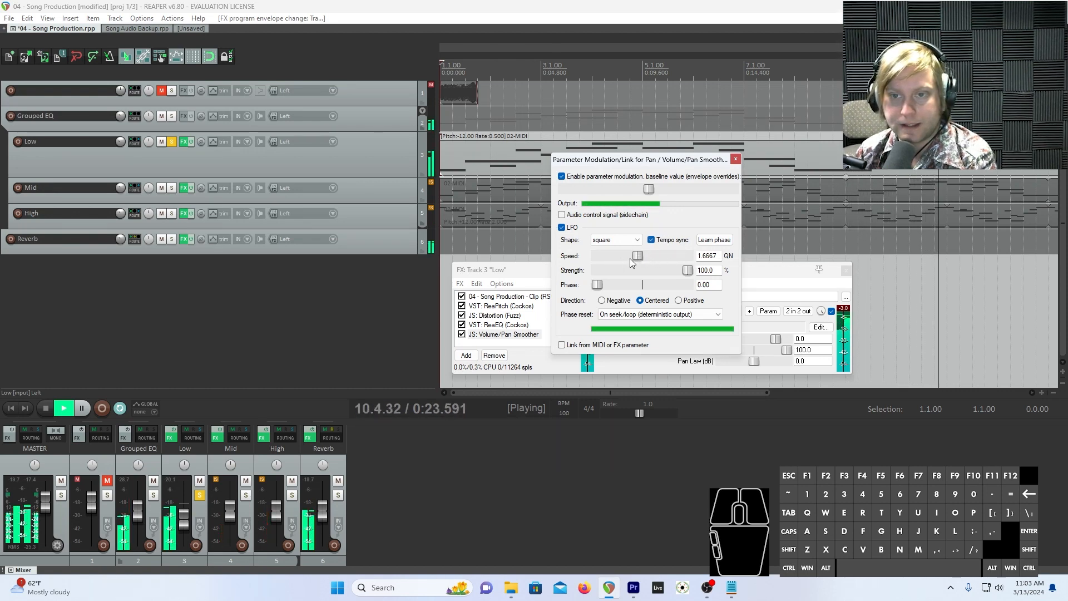
- Audition tempo-synced LFO speeds of 1 QN and 0.5 QN during playback, settling on 4 QN
{"action": "double_click", "coordinate": [707, 256]}
{"action": "type", "text": "1"}
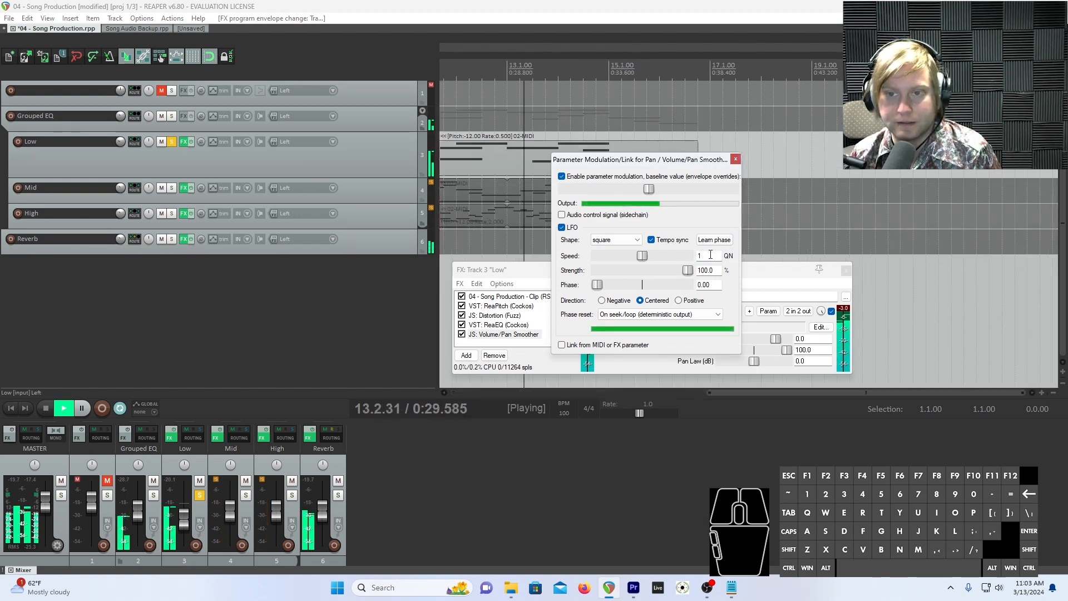
{"action": "left_click_drag", "start_coordinate": [711, 255], "coordinate": [641, 241]}
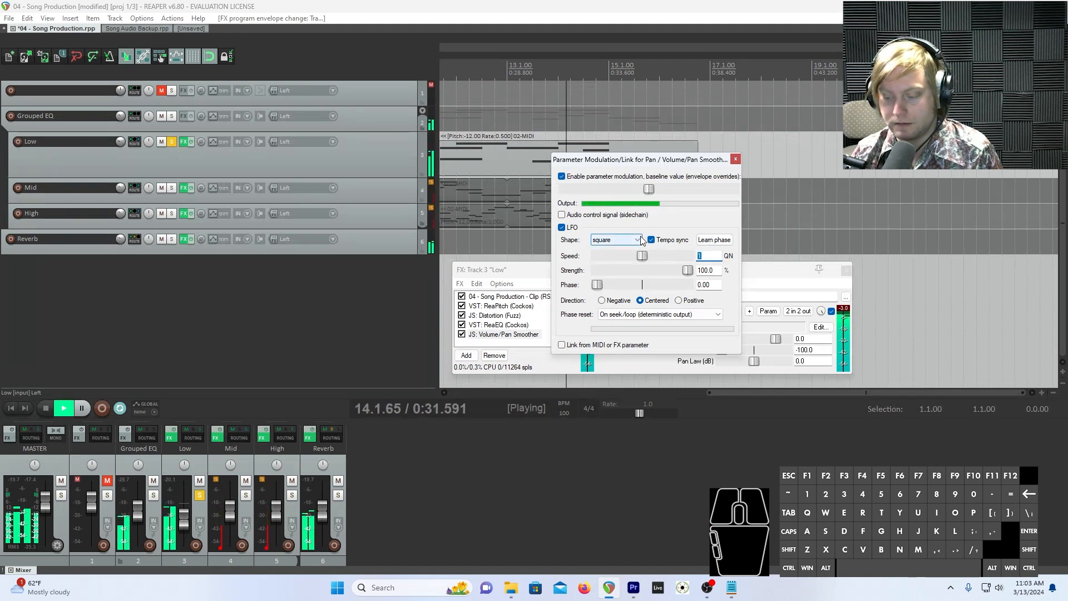
{"action": "type", "text": ".5"}
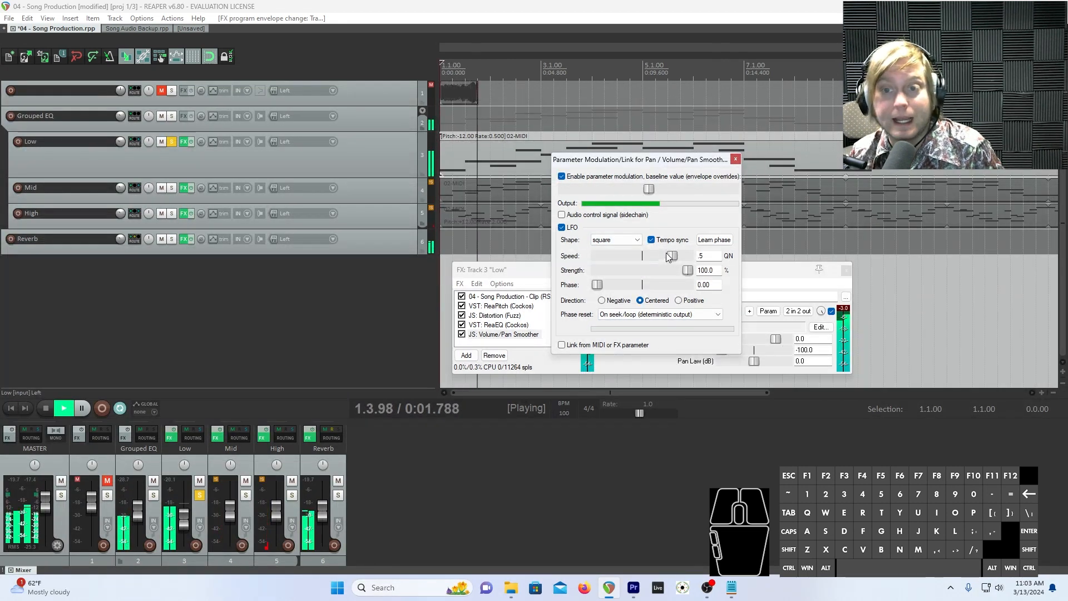
{"action": "left_click_drag", "start_coordinate": [673, 256], "coordinate": [690, 260]}
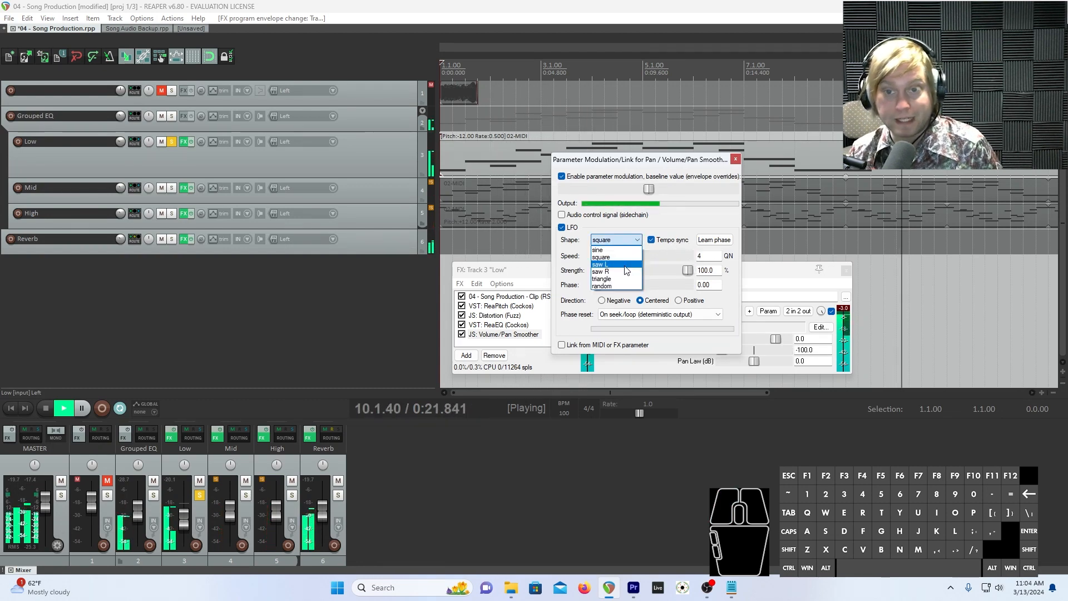
- Audition the saw L, saw R and triangle shapes for the Pan LFO during playback
{"action": "left_click", "coordinate": [628, 266]}
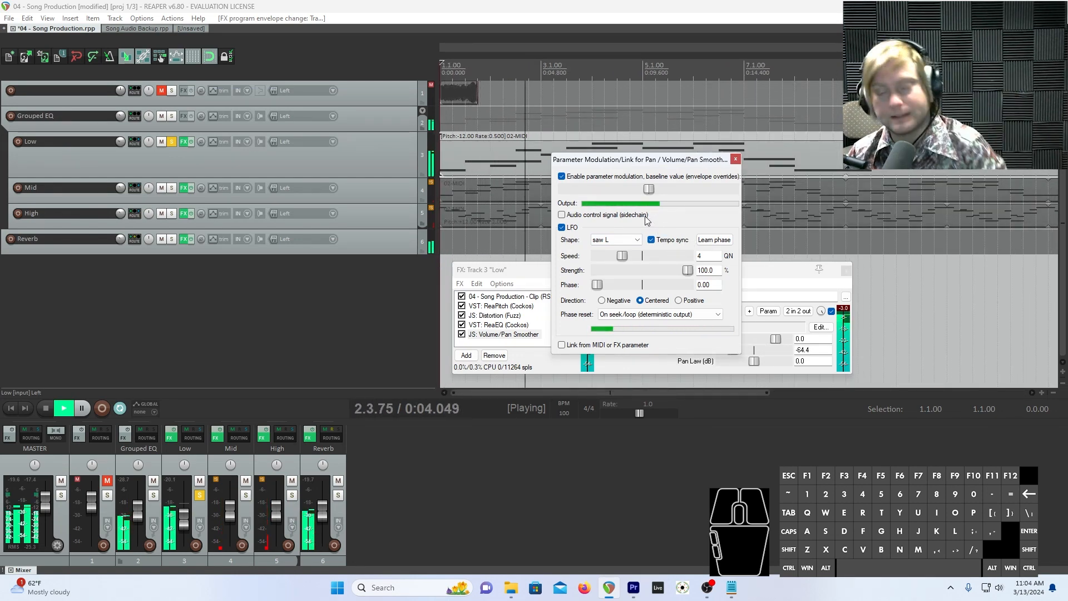
{"action": "left_click", "coordinate": [625, 239]}
{"action": "left_click", "coordinate": [618, 273]}
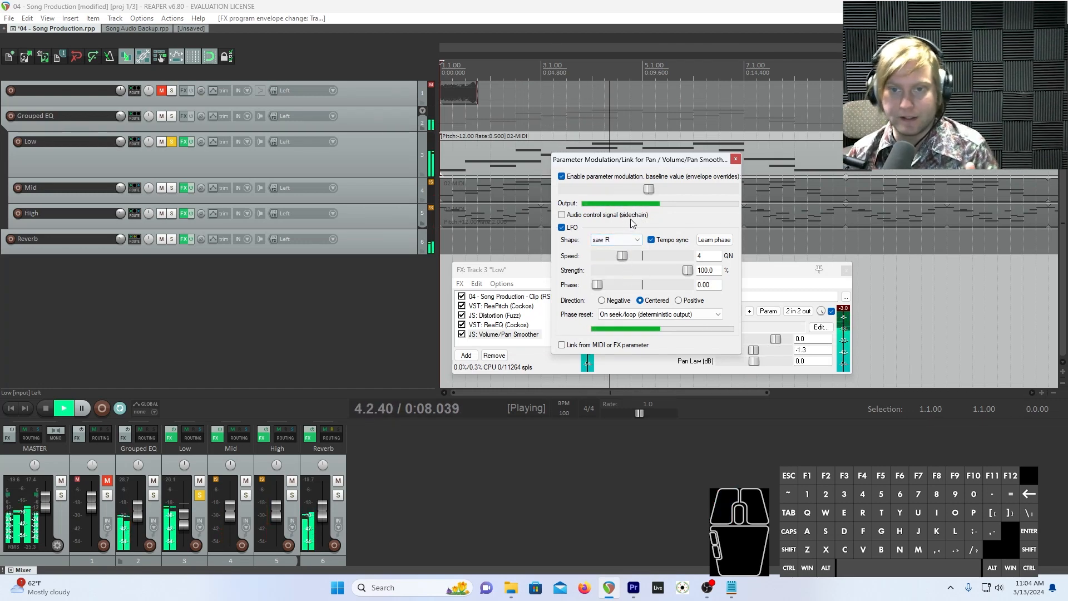
{"action": "left_click", "coordinate": [629, 240]}
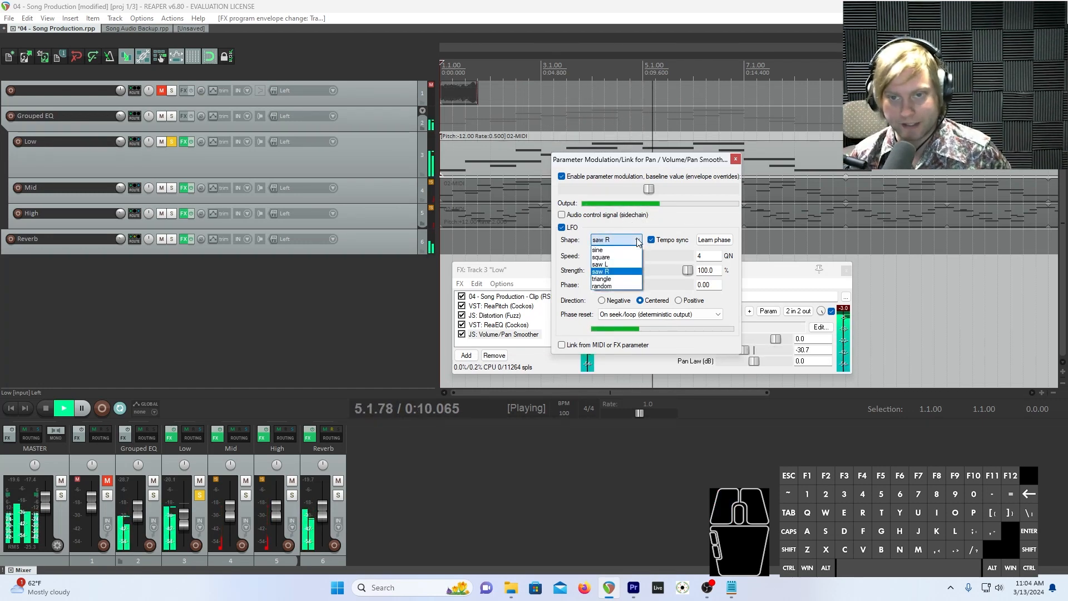
{"action": "left_click", "coordinate": [618, 279]}
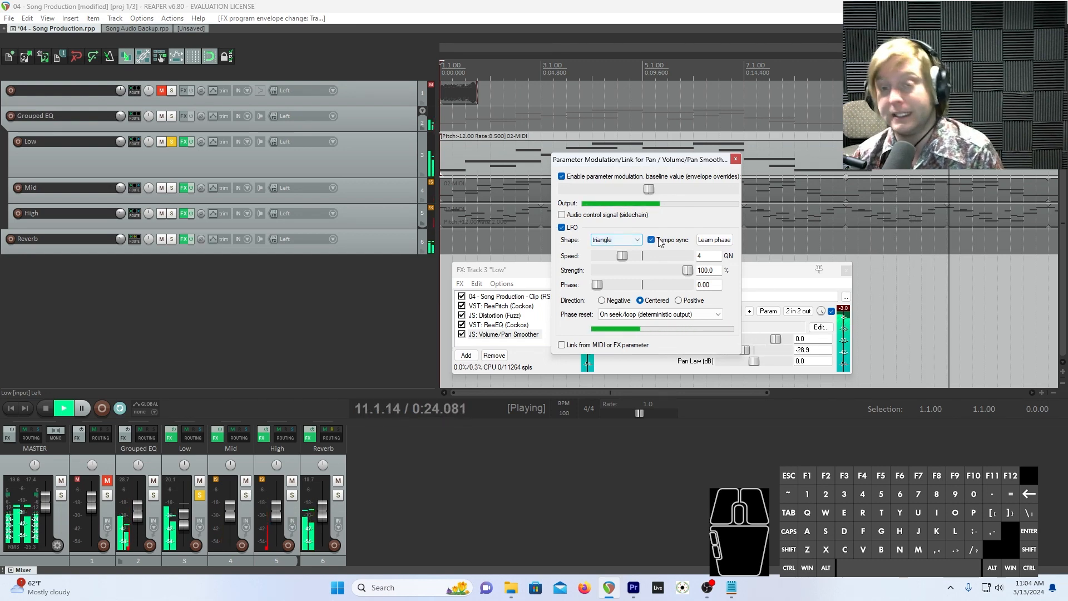
- Change the LFO shape to random and speed it up to about 0.28 QN
{"action": "left_click", "coordinate": [623, 238]}
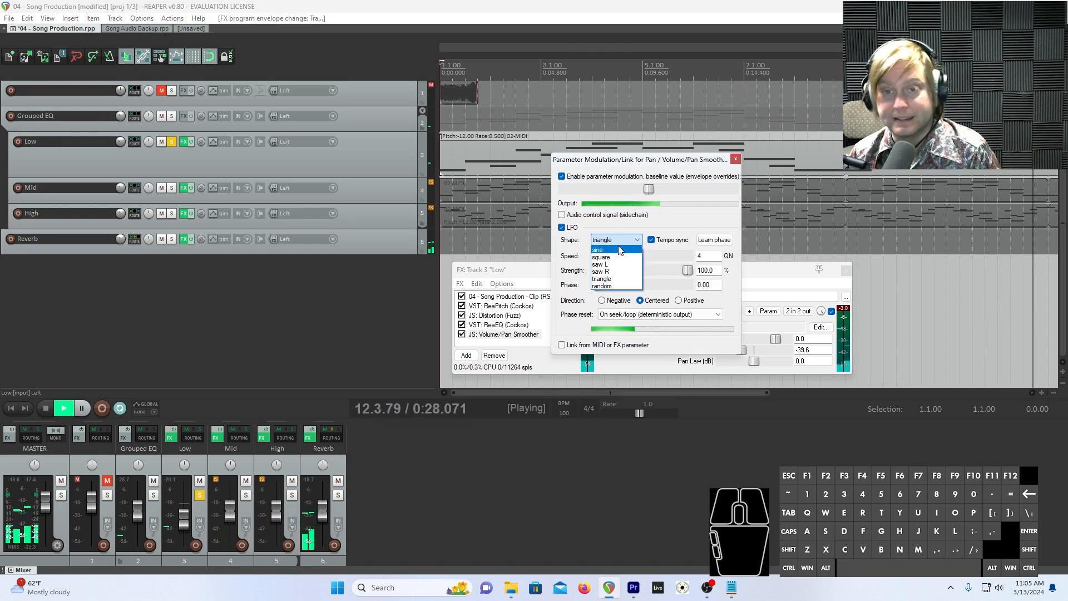
{"action": "left_click", "coordinate": [627, 285]}
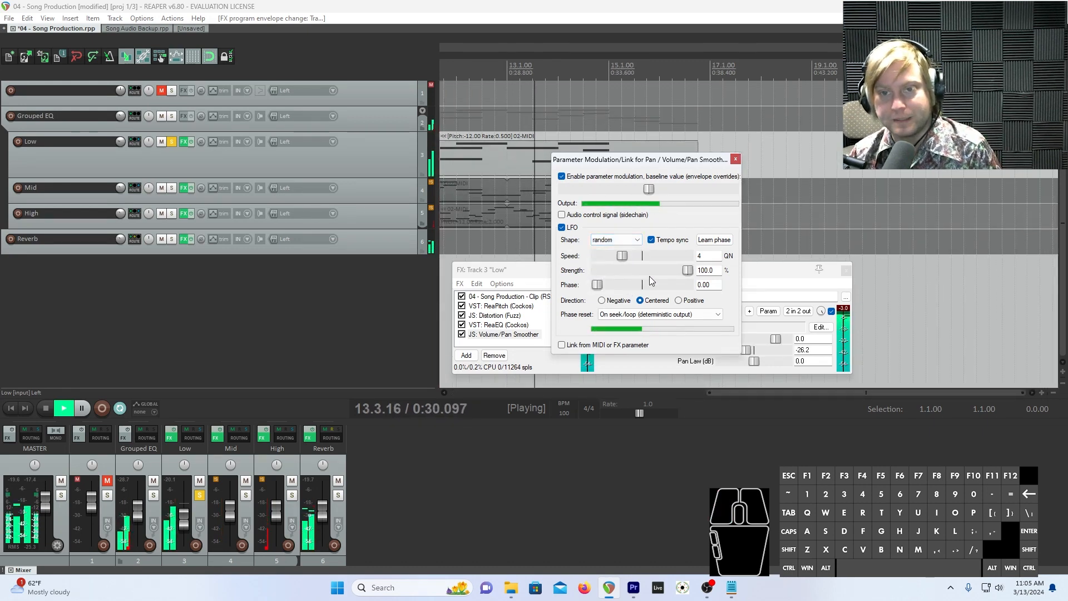
{"action": "left_click_drag", "start_coordinate": [623, 256], "coordinate": [686, 257]}
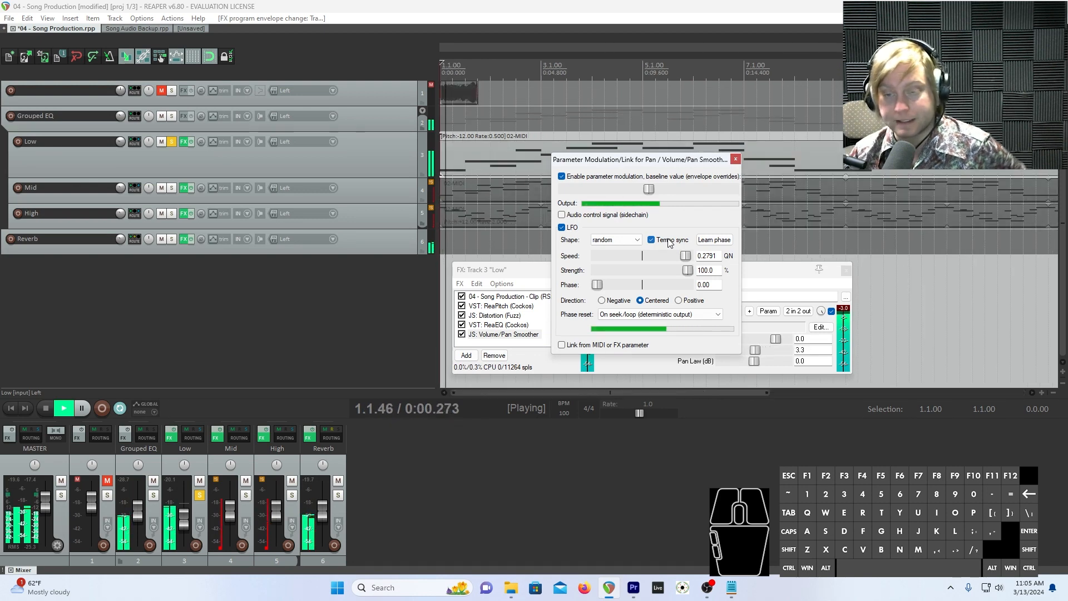
- Return the Pan LFO's shape to sine and close the parameter modulation window
{"action": "left_click", "coordinate": [632, 240]}
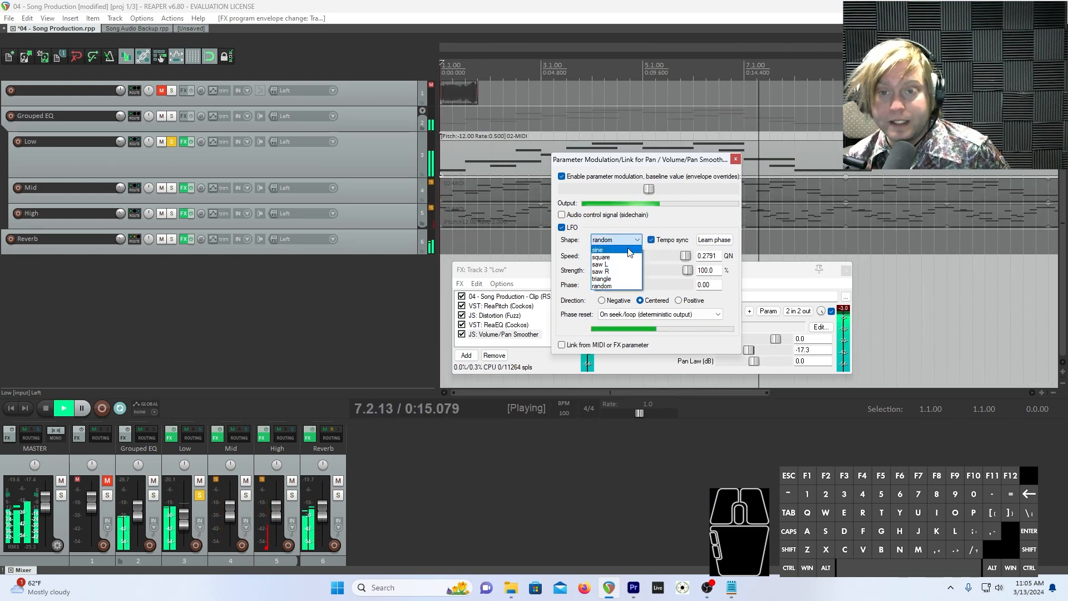
{"action": "left_click", "coordinate": [617, 251]}
{"action": "double_click", "coordinate": [616, 251]}
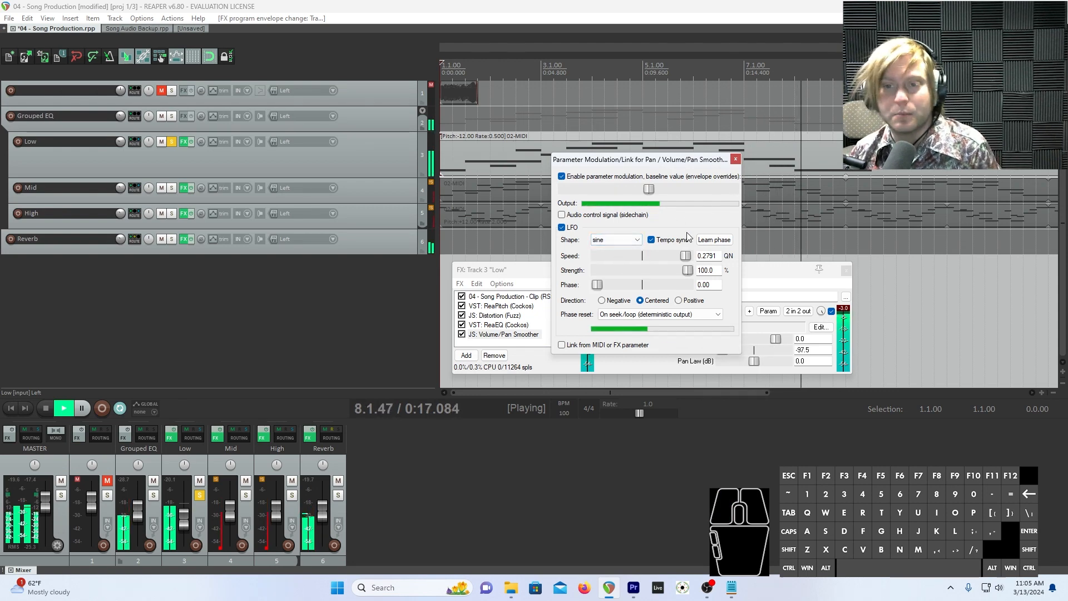
{"action": "left_click", "coordinate": [735, 161]}
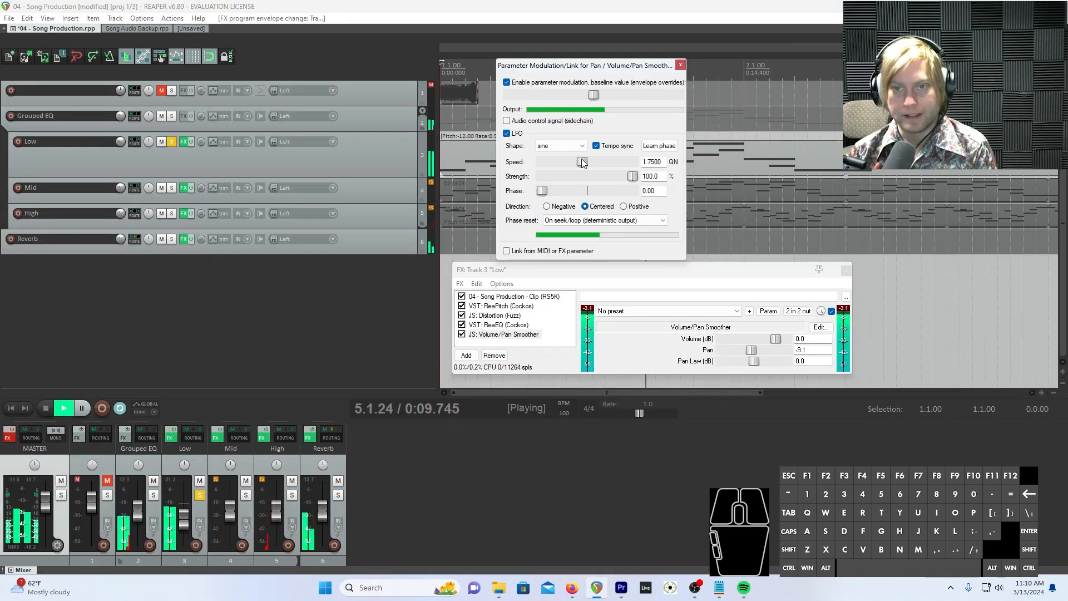
- Slow the Pan LFO to 8 QN and end the audition, closing the modulation and Low track FX windows
{"action": "left_click_drag", "start_coordinate": [580, 162], "coordinate": [530, 162]}
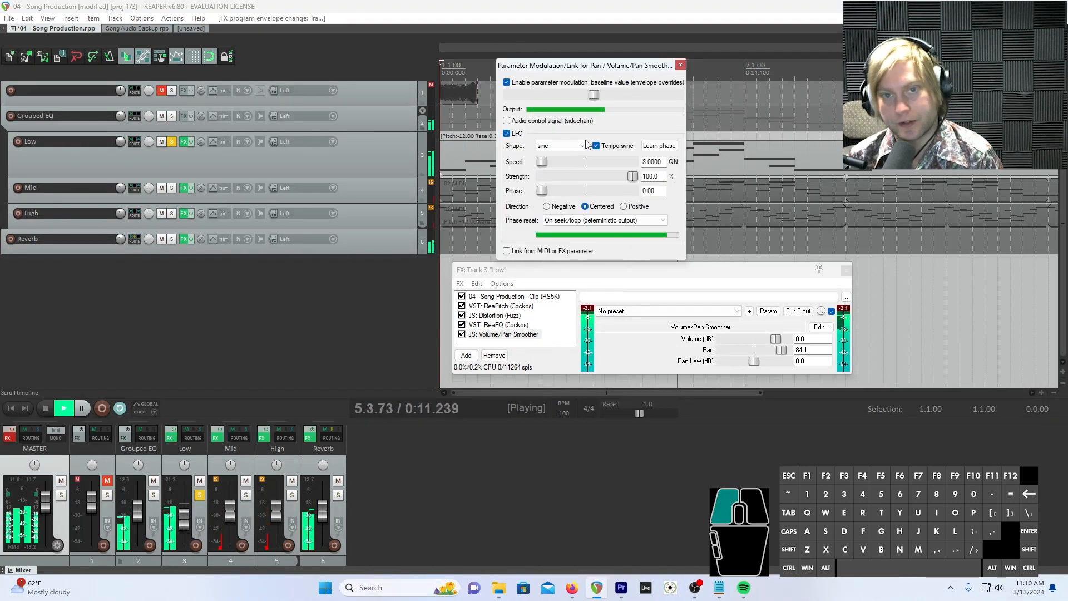
{"action": "left_click", "coordinate": [680, 65]}
{"action": "left_click", "coordinate": [846, 270]}
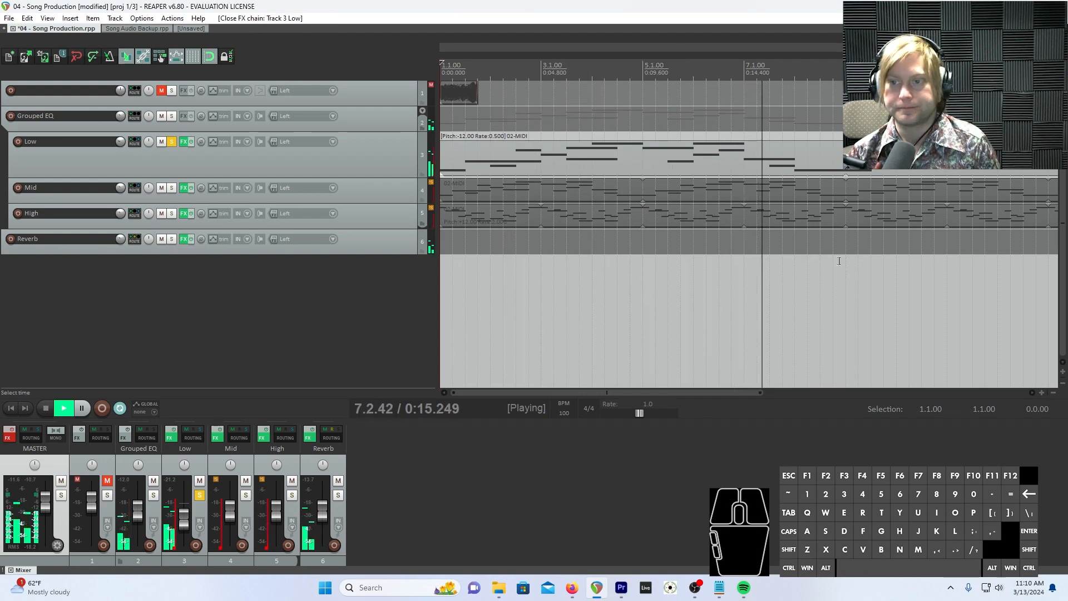
{"action": "key", "text": "space"}
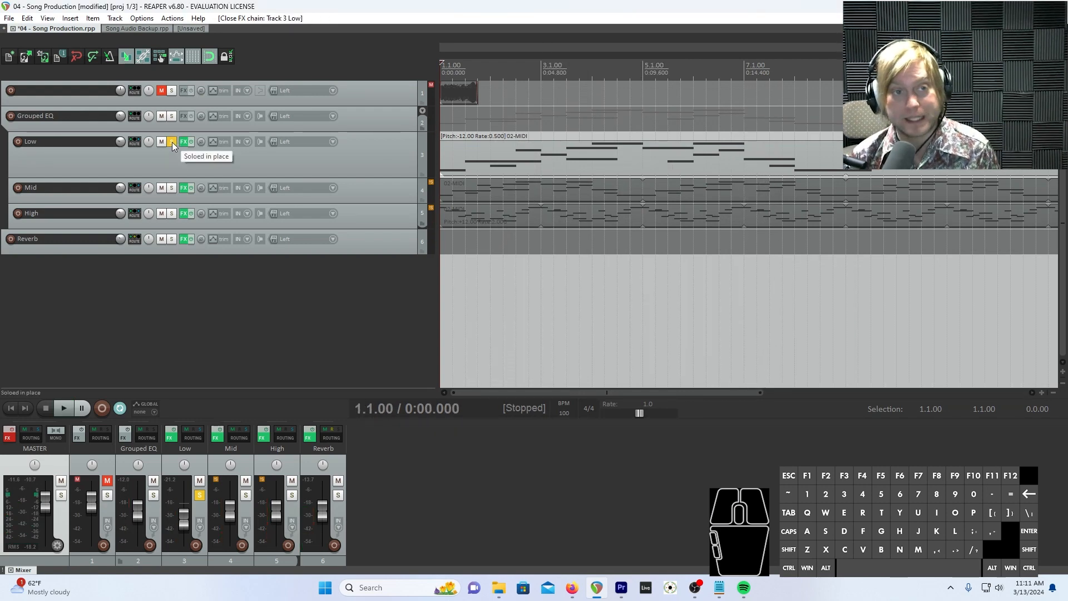
- Unsolo the Low track and show the master track above the other tracks
{"action": "left_click", "coordinate": [172, 142]}
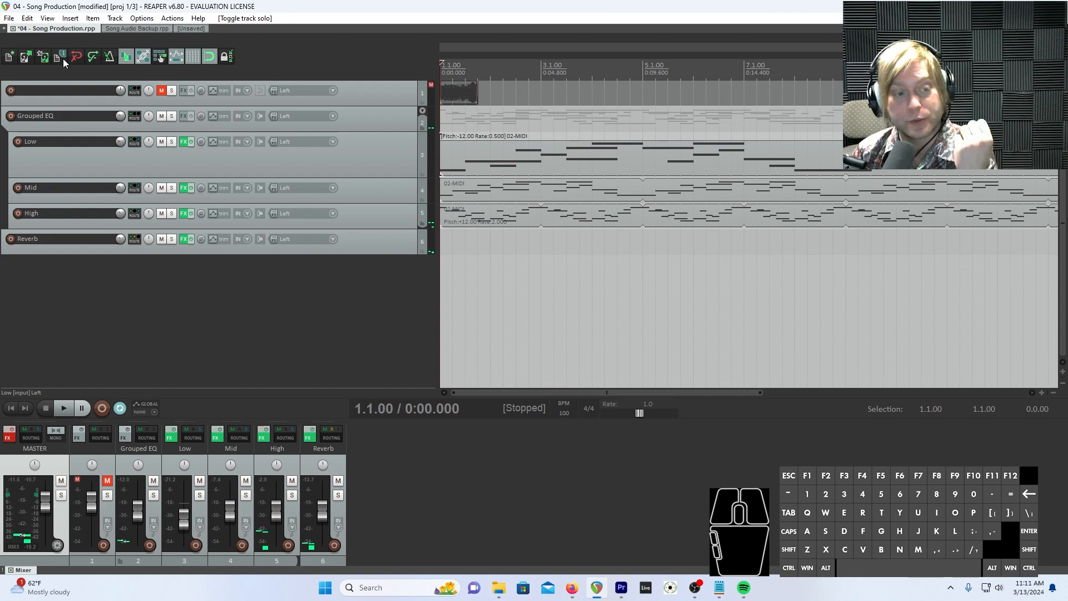
{"action": "left_click", "coordinate": [48, 18]}
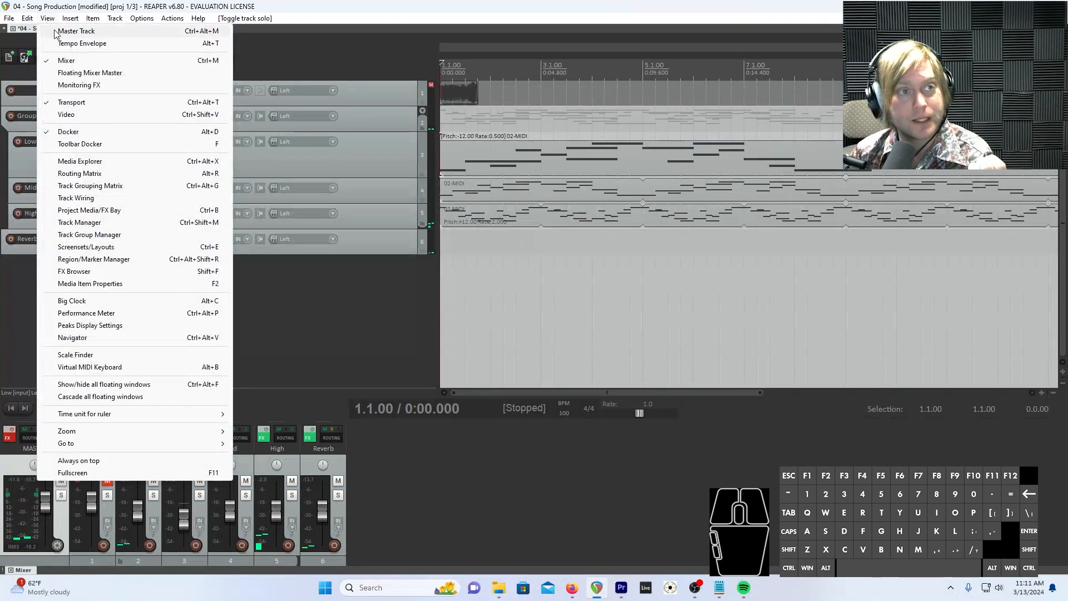
{"action": "left_click", "coordinate": [54, 31]}
- Filter the plug-ins for "phas", add JS: 4-Tap Phaser to the master track, and move its window below the tracks
{"action": "left_click", "coordinate": [271, 117]}
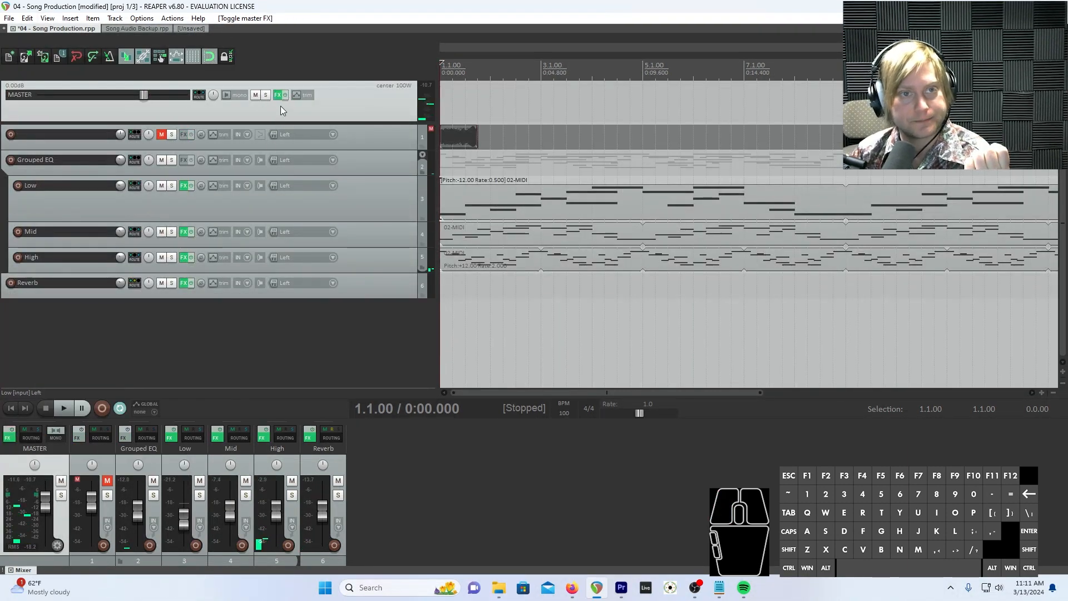
{"action": "left_click", "coordinate": [275, 97]}
{"action": "left_click_drag", "start_coordinate": [378, 276], "coordinate": [693, 145]}
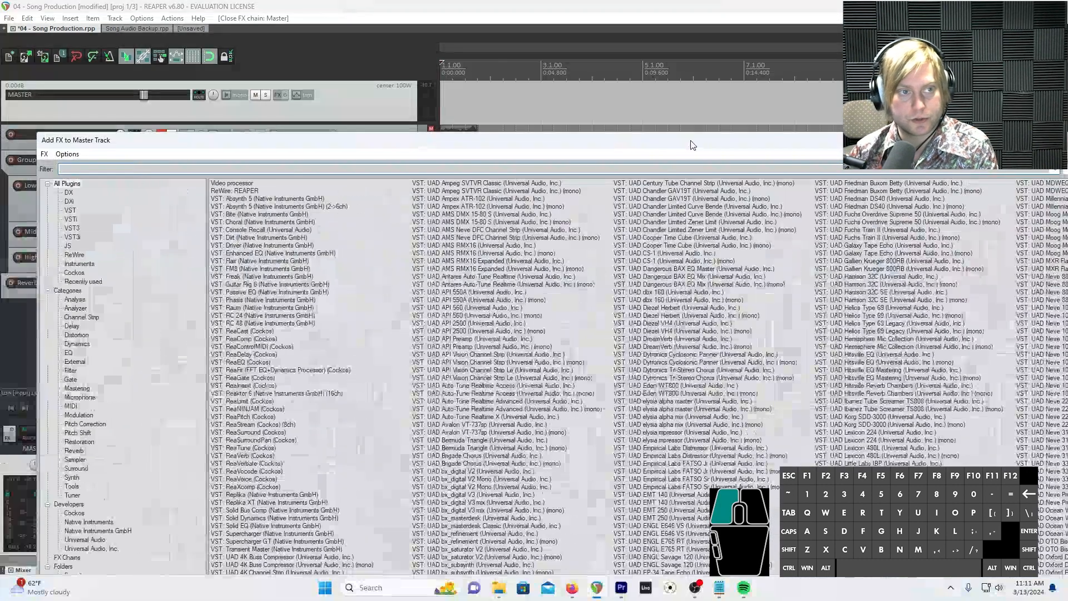
{"action": "type", "text": "phas"}
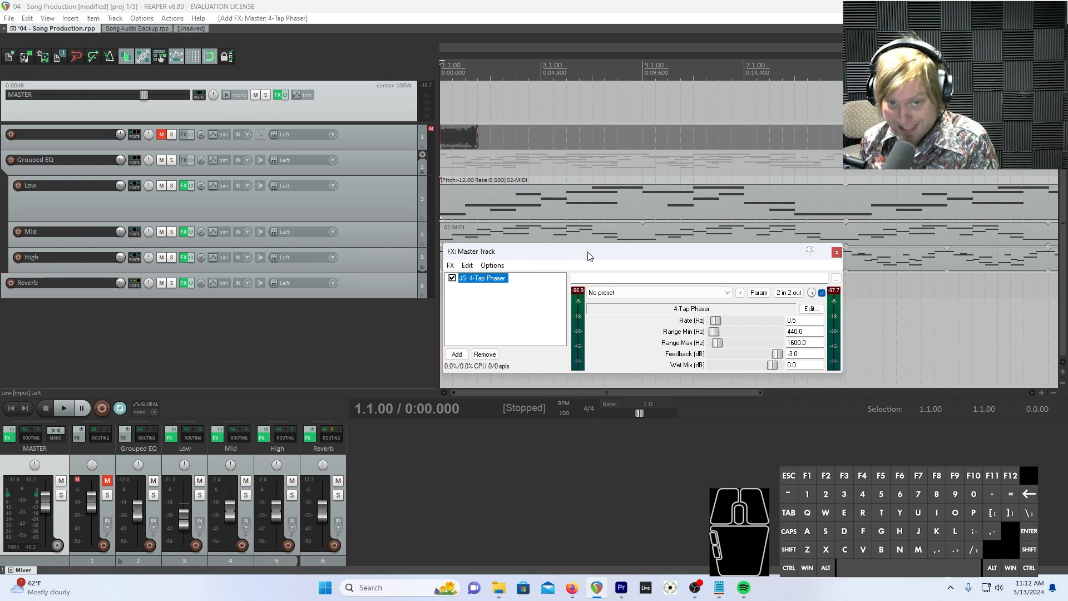
{"action": "left_click_drag", "start_coordinate": [667, 253], "coordinate": [670, 294]}
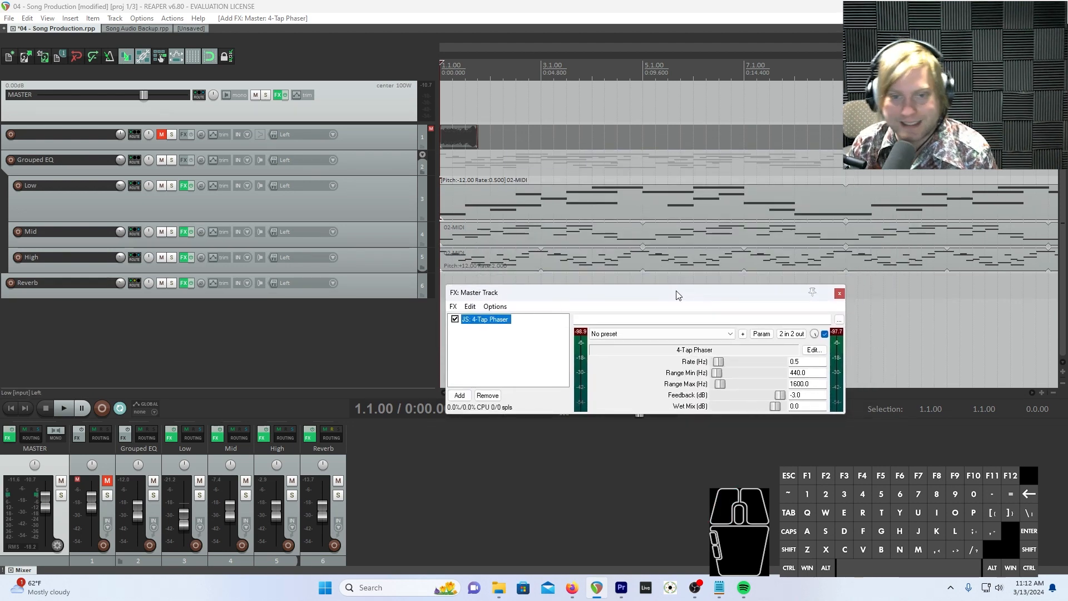
- During playback, set the 4-Tap Phaser's Rate to 0.1 Hz and its Range Max to 7225.6 Hz
{"action": "key", "text": "space"}
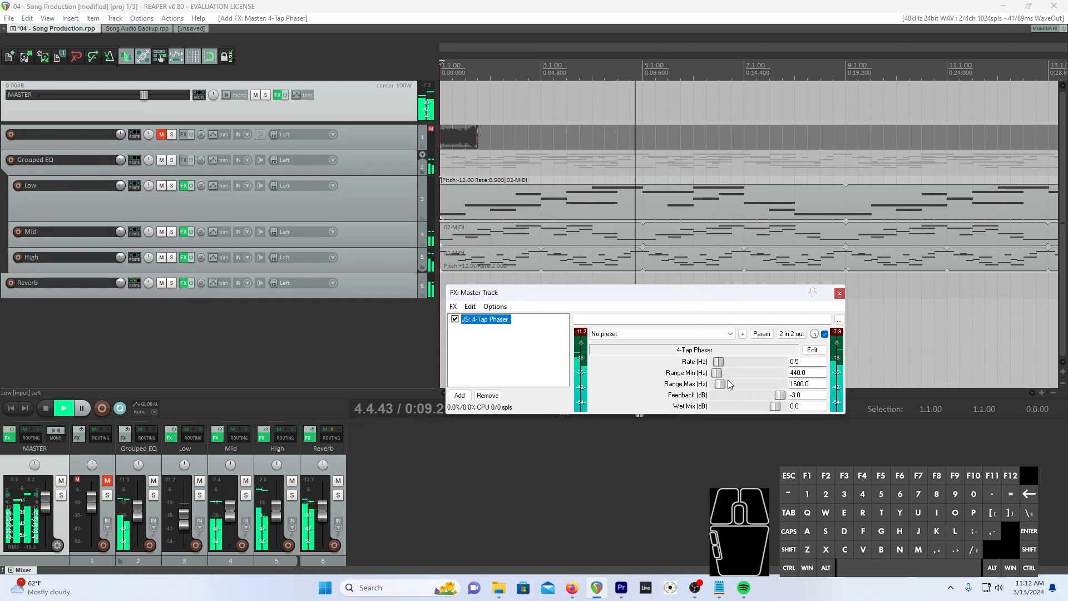
{"action": "left_click_drag", "start_coordinate": [721, 363], "coordinate": [719, 370]}
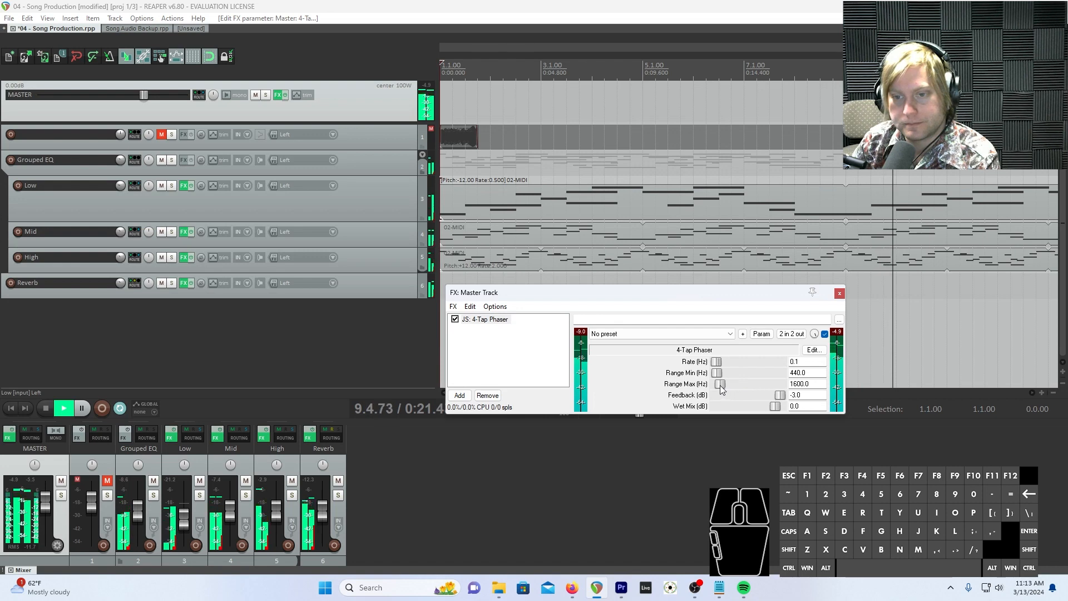
{"action": "left_click_drag", "start_coordinate": [730, 388], "coordinate": [739, 388]}
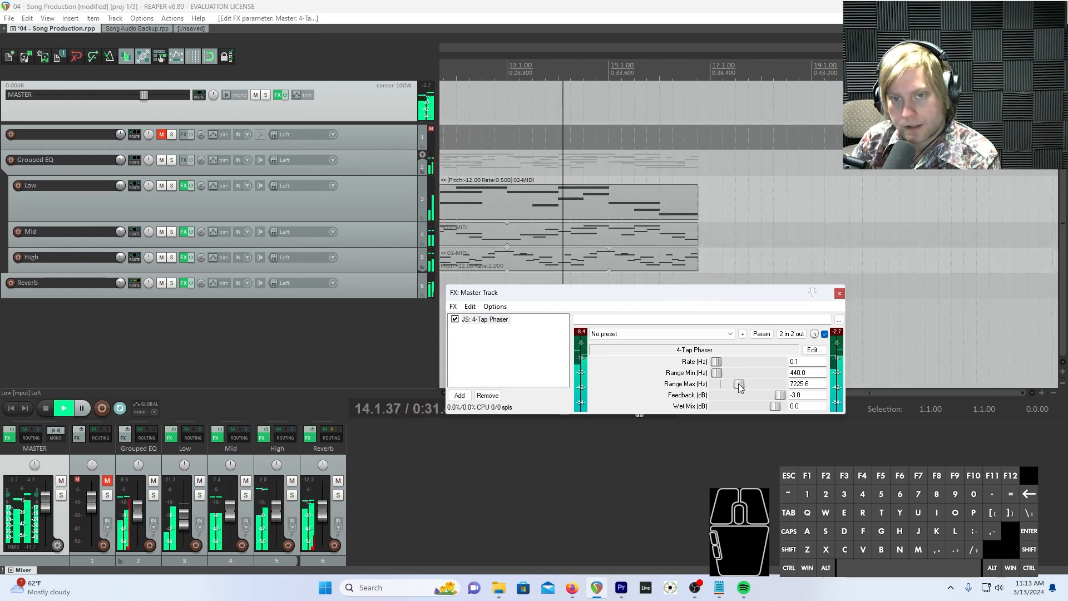
- Extend the MIDI items on the Low, Mid and High tracks to measure 27
{"action": "left_click", "coordinate": [684, 270]}
{"action": "left_click_drag", "start_coordinate": [684, 271], "coordinate": [1034, 261]}
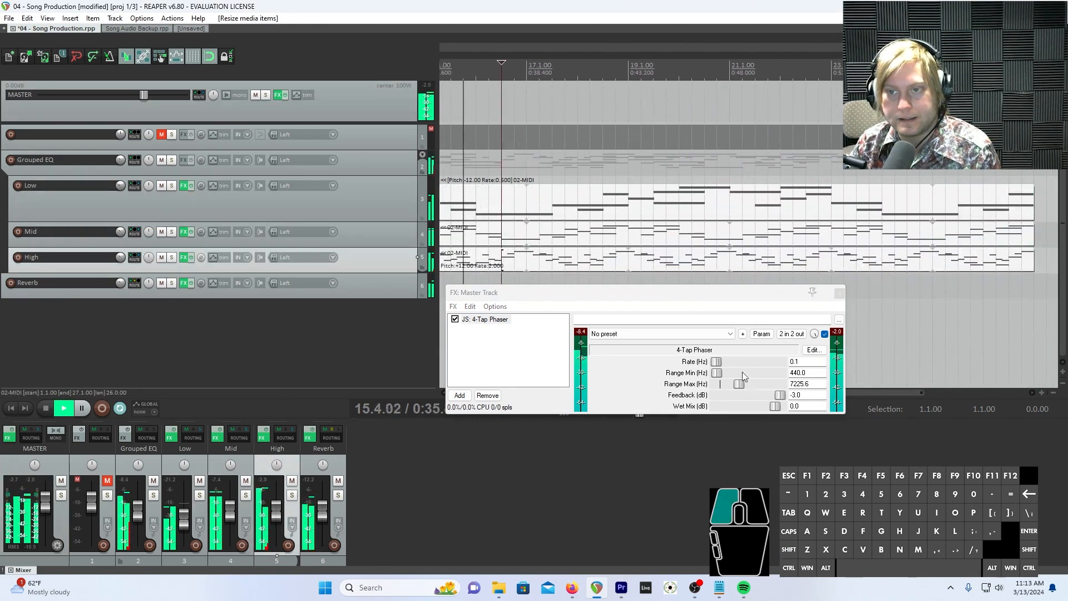
- During playback, raise the 4-Tap Phaser's Rate to 5.0 Hz, and reset it to its default of 0.5 Hz
{"action": "left_click_drag", "start_coordinate": [663, 293], "coordinate": [694, 330]}
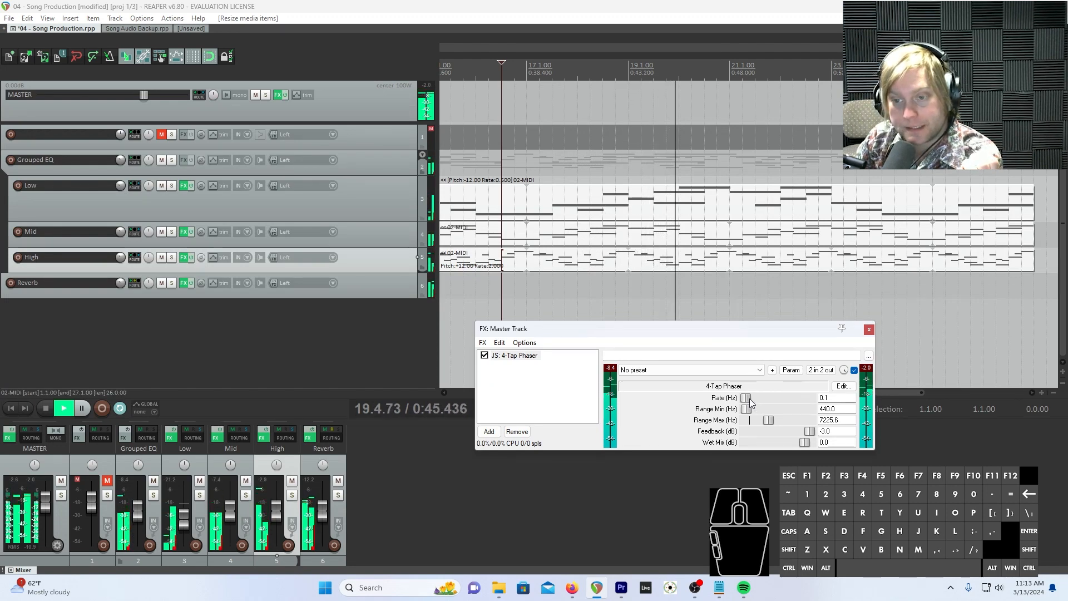
{"action": "left_click_drag", "start_coordinate": [750, 399], "coordinate": [767, 399]}
{"action": "left_click_drag", "start_coordinate": [780, 398], "coordinate": [783, 397]}
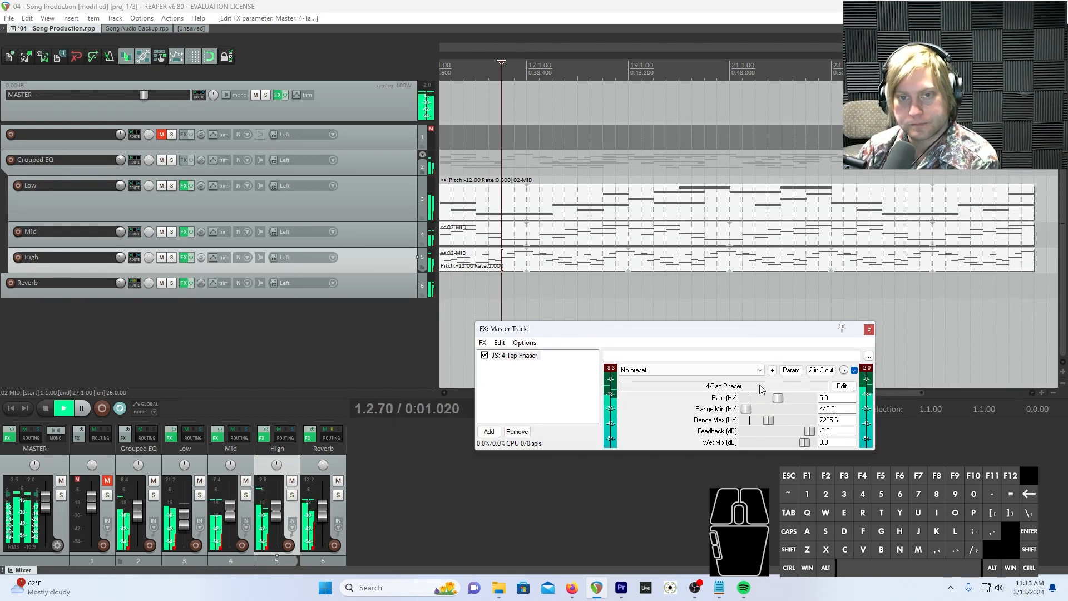
{"action": "double_click", "coordinate": [778, 398]}
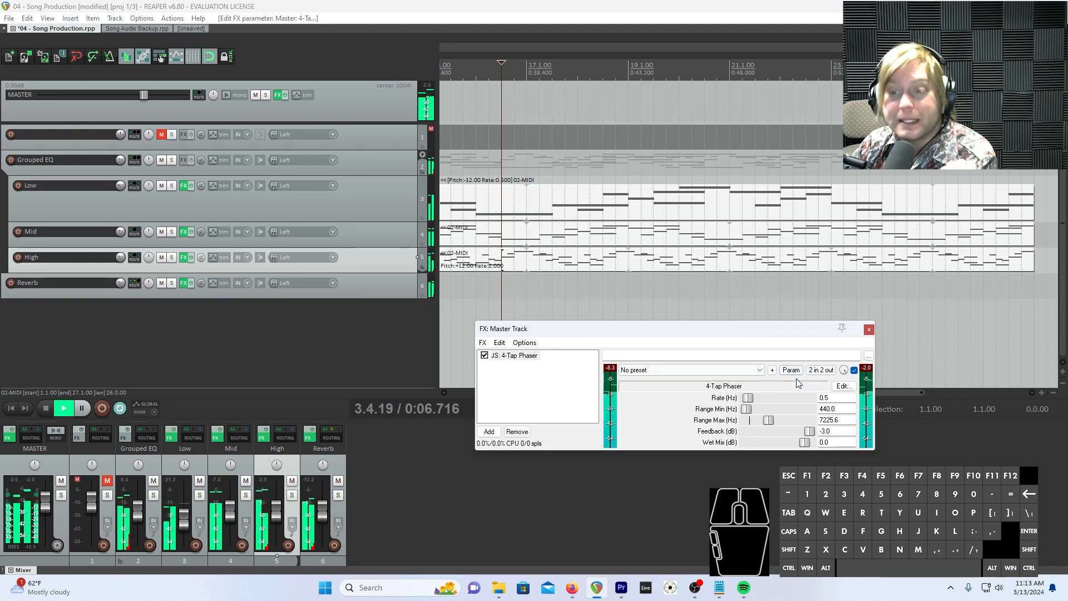
- Open the parameter modulation settings for the phaser's Rate and enable an LFO on it
{"action": "left_click", "coordinate": [791, 370]}
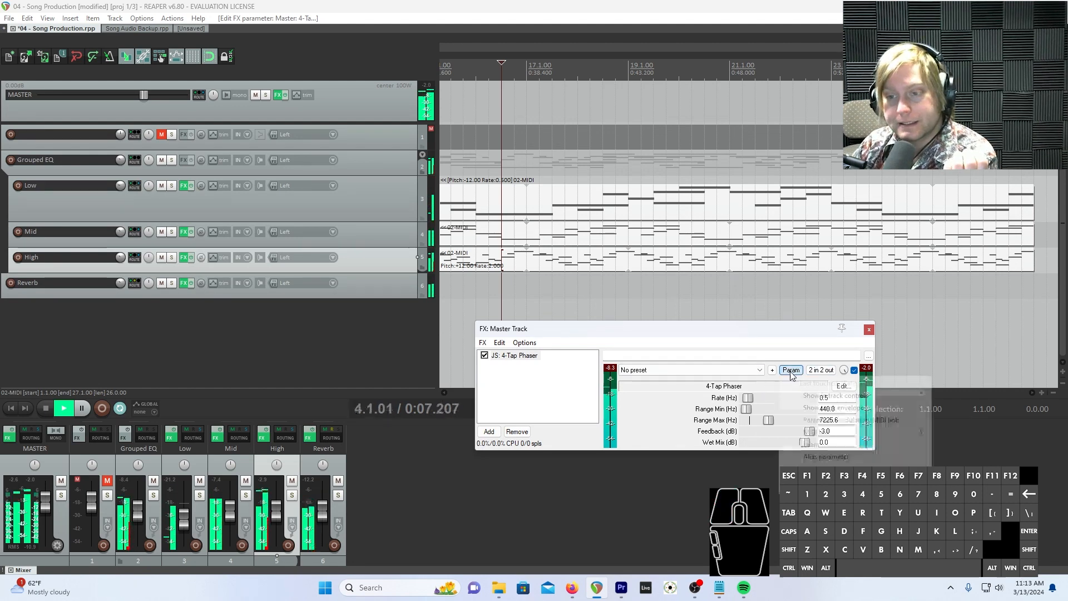
{"action": "mouse_move", "coordinate": [842, 435]}
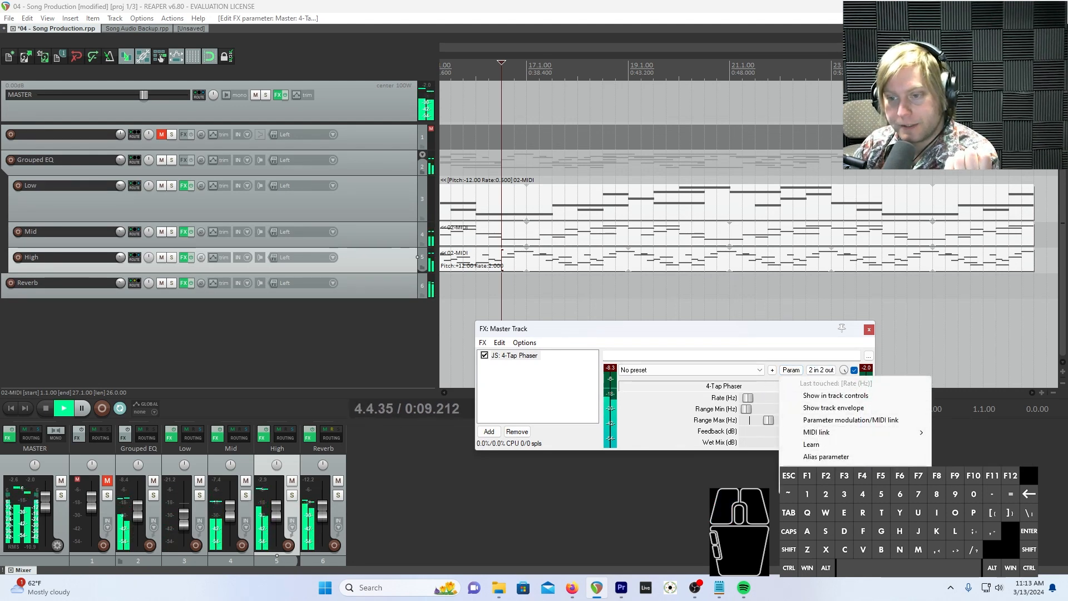
{"action": "mouse_move", "coordinate": [838, 475]}
{"action": "mouse_move", "coordinate": [737, 499]}
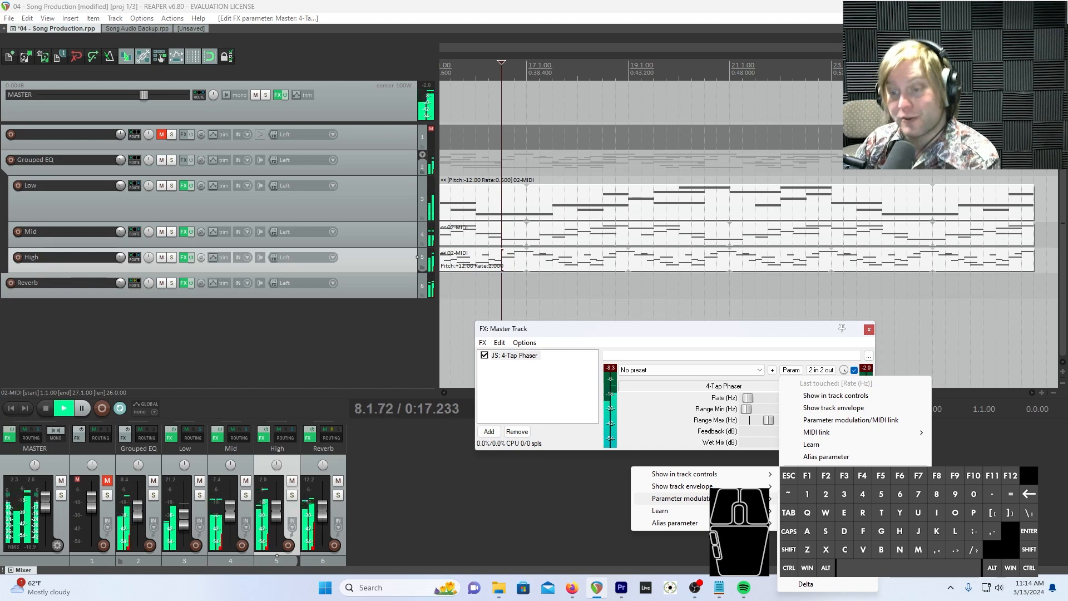
{"action": "left_click", "coordinate": [851, 420]}
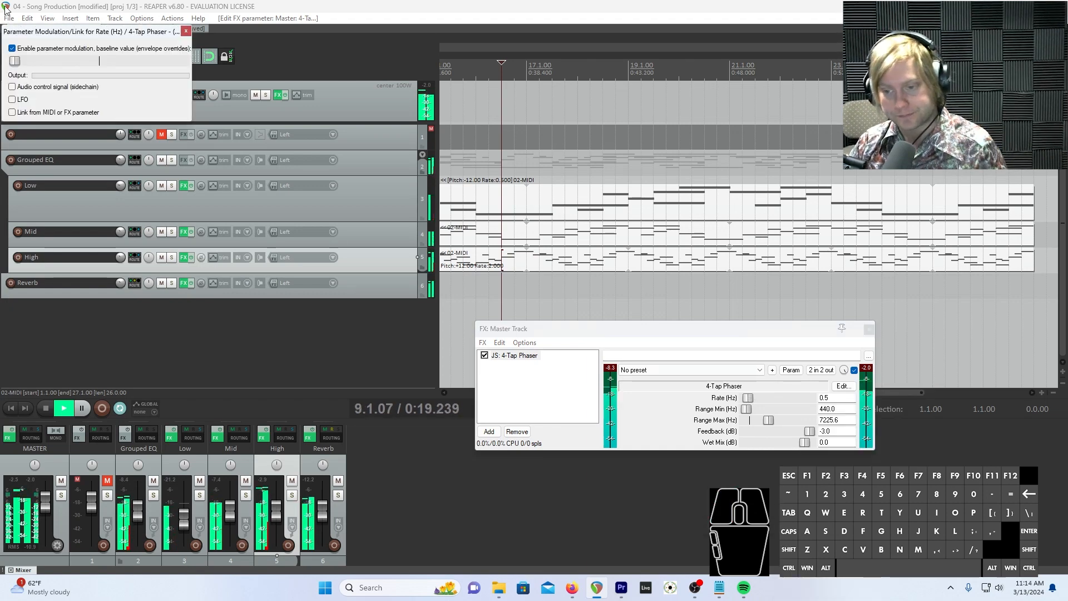
{"action": "left_click_drag", "start_coordinate": [121, 33], "coordinate": [672, 221]}
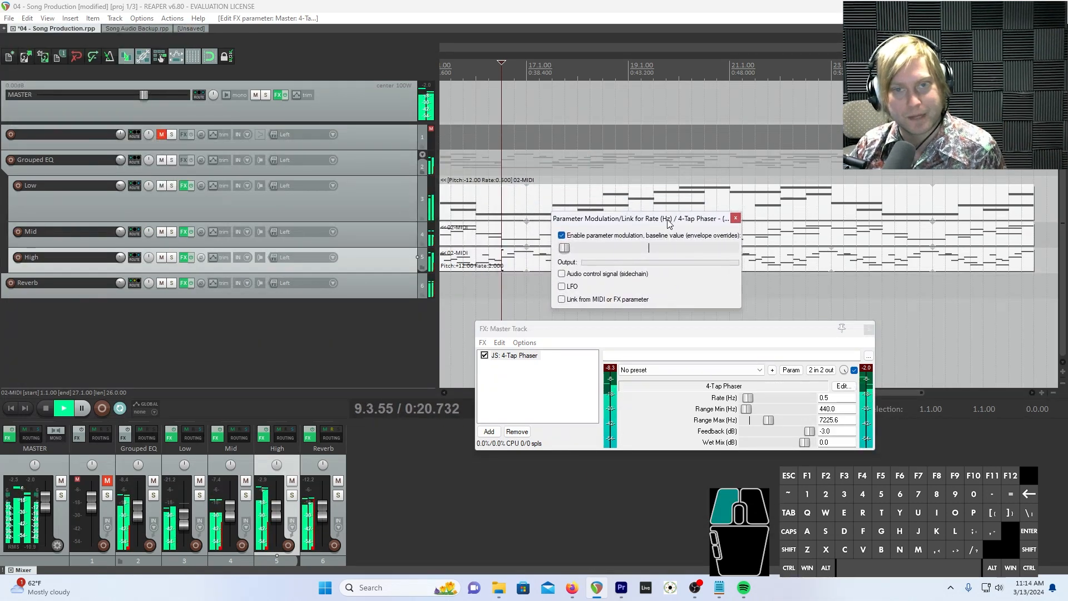
{"action": "left_click", "coordinate": [562, 287]}
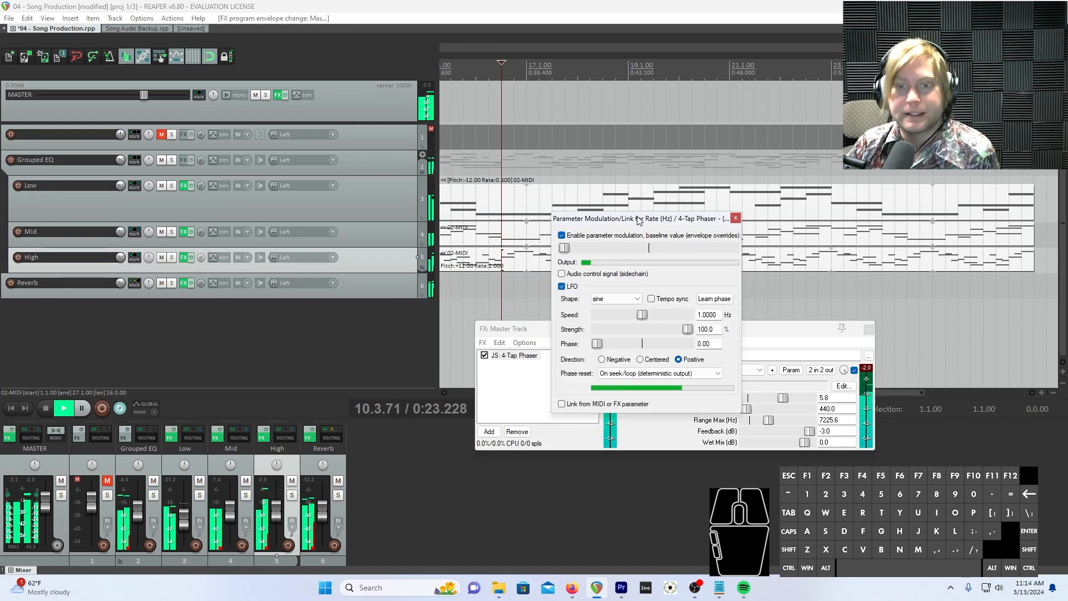
- Set the Rate LFO's Speed to 0.0222 Hz with Centered direction, and move the modulation baseline to the middle
{"action": "left_click_drag", "start_coordinate": [642, 219], "coordinate": [684, 98]}
{"action": "left_click_drag", "start_coordinate": [685, 196], "coordinate": [646, 198]}
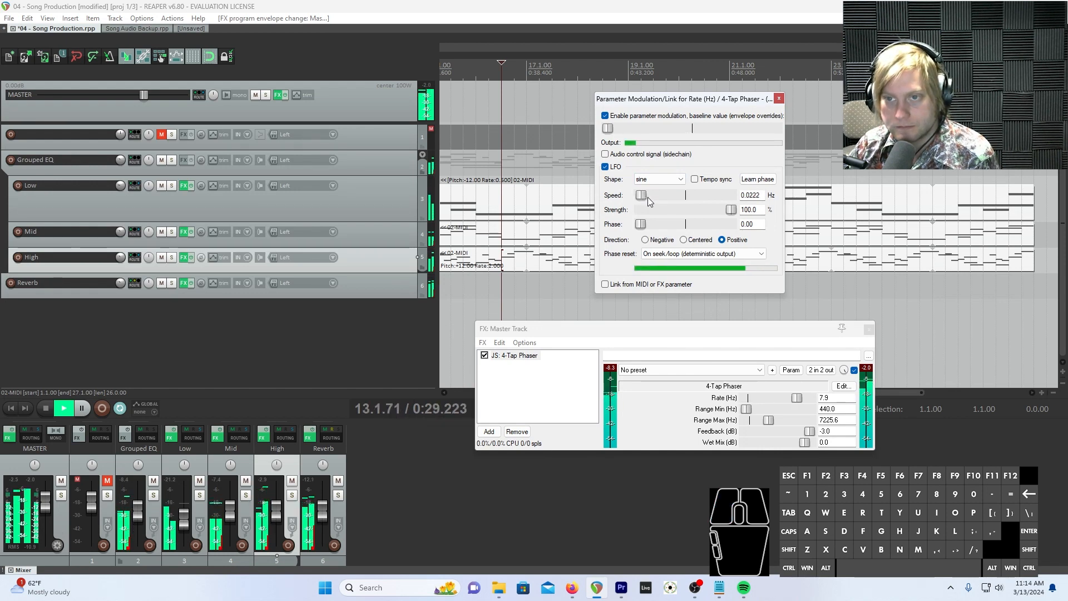
{"action": "left_click", "coordinate": [688, 243]}
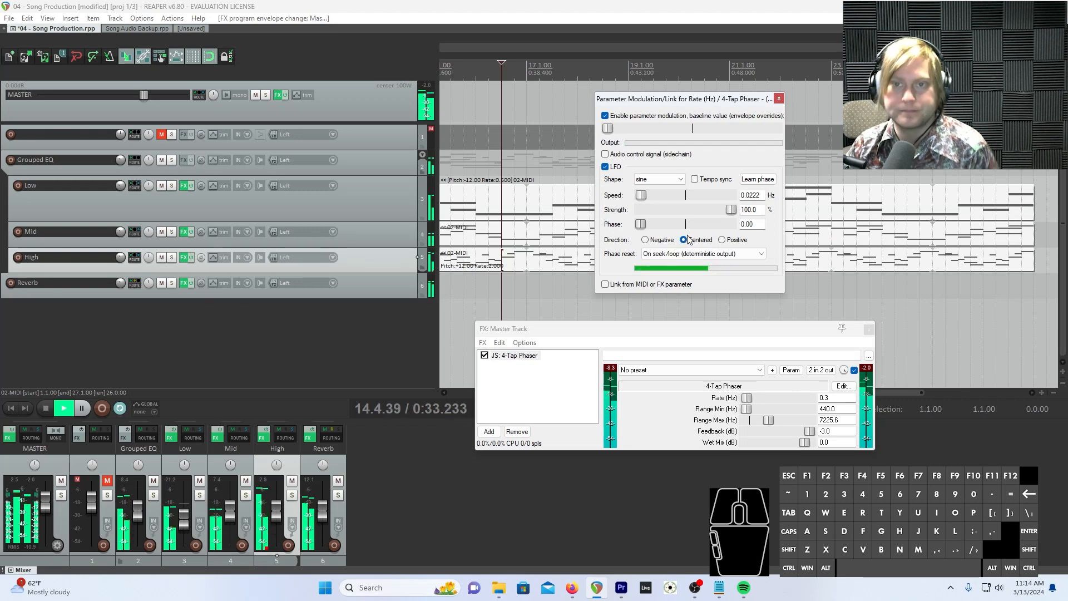
{"action": "left_click_drag", "start_coordinate": [680, 131], "coordinate": [693, 129]}
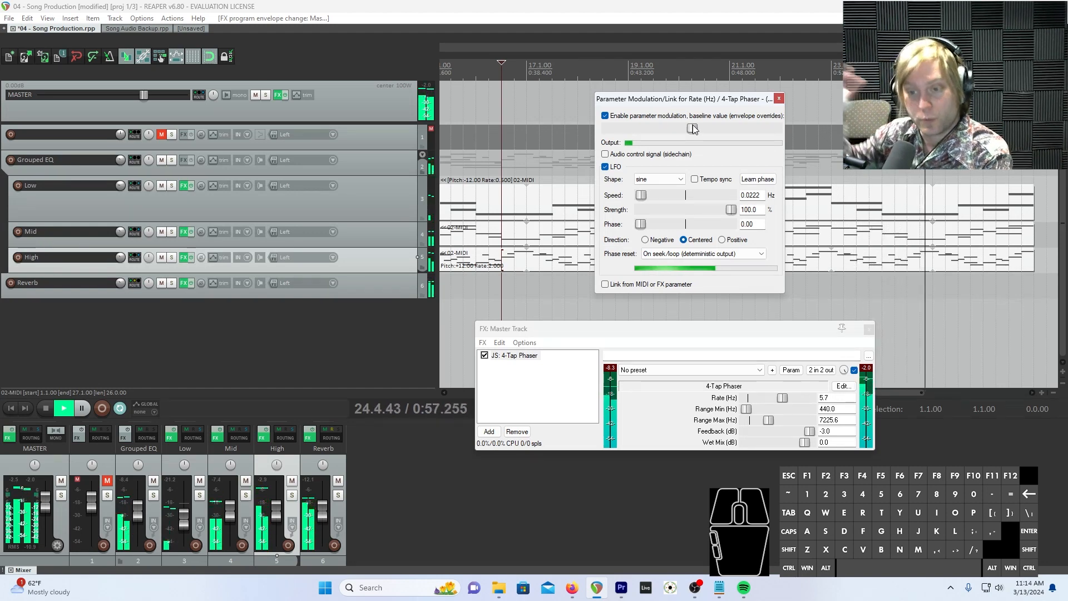
- Set the phaser's Range Min to 40.0 Hz and close the master effects and parameter modulation windows
{"action": "left_click", "coordinate": [726, 409]}
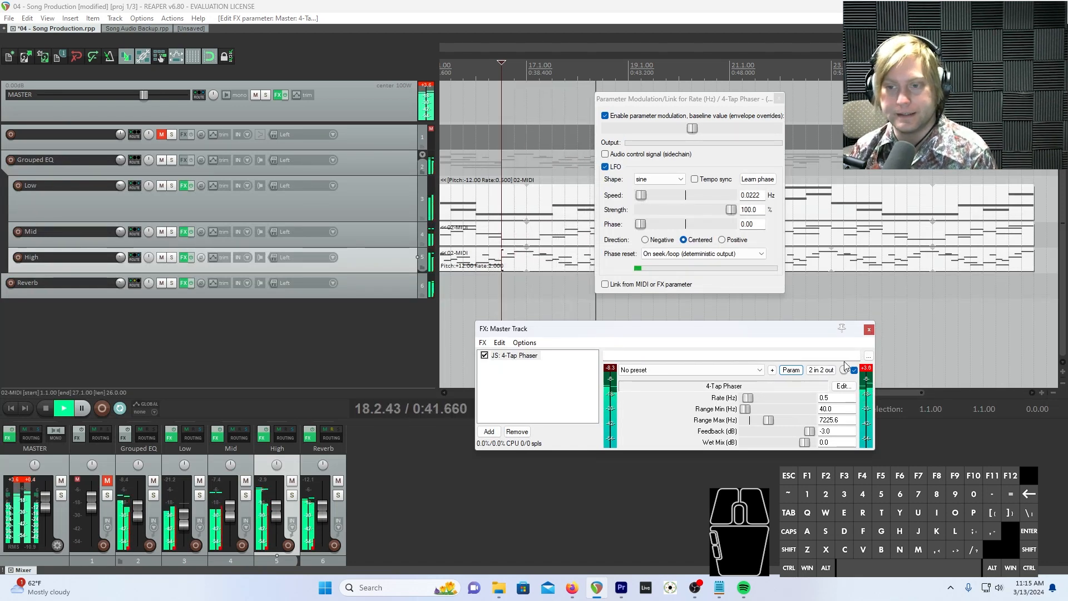
{"action": "left_click", "coordinate": [869, 330]}
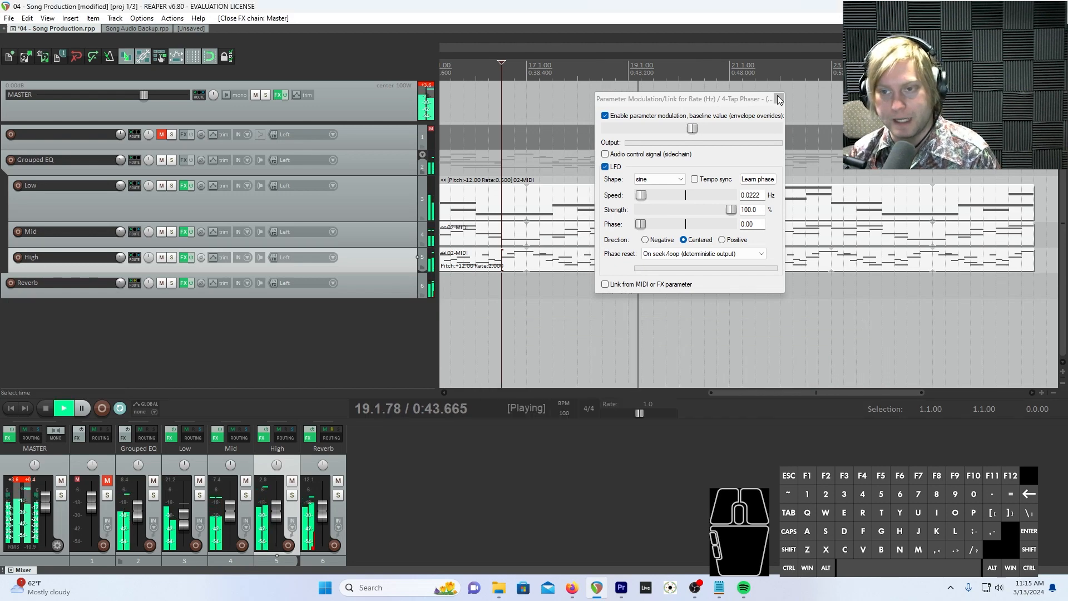
{"action": "left_click", "coordinate": [779, 99]}
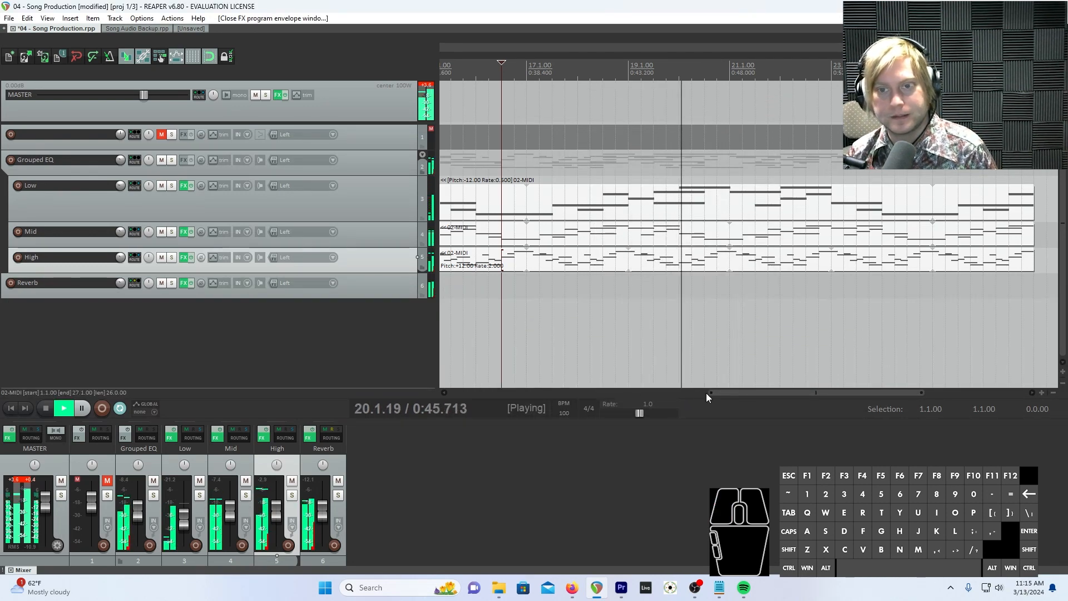
- Extend the MIDI items on the Low, Mid and High tracks to measure 65 and stop playback
{"action": "left_click_drag", "start_coordinate": [710, 393], "coordinate": [467, 391]}
{"action": "left_click_drag", "start_coordinate": [771, 207], "coordinate": [1040, 209]}
{"action": "left_click_drag", "start_coordinate": [761, 395], "coordinate": [519, 392]}
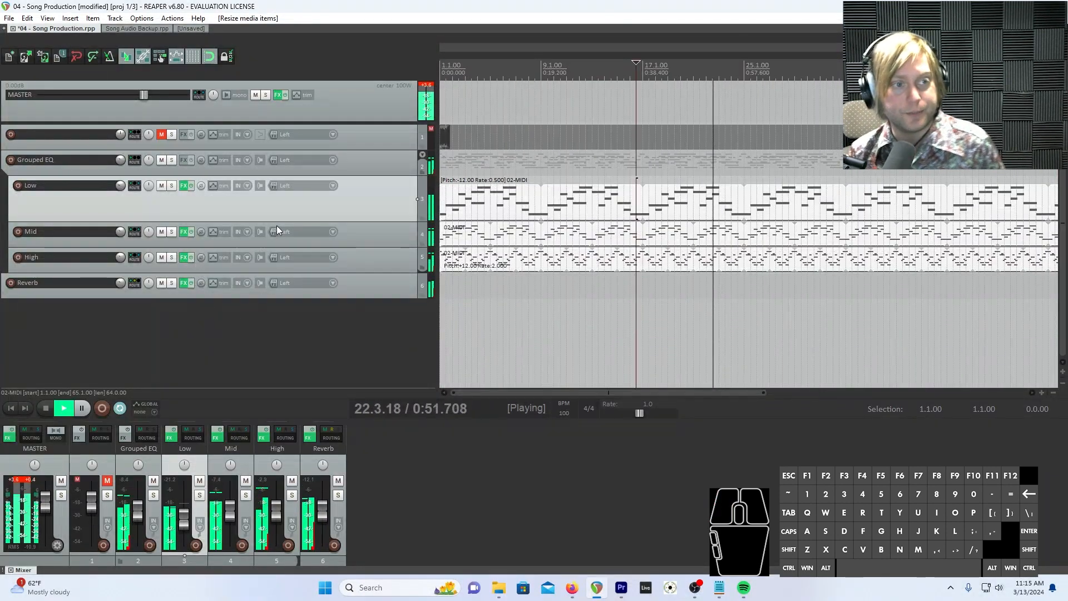
{"action": "key", "text": "space"}
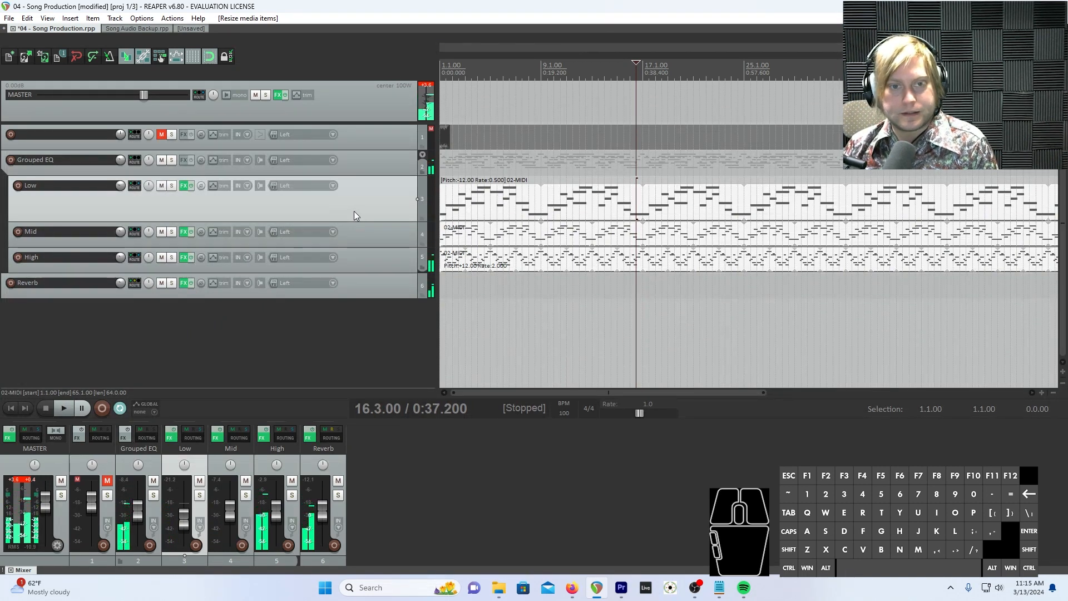
- Add JS: Flange Baby to the Mid track and move its effects window clear of the track controls
{"action": "left_click", "coordinate": [356, 76]}
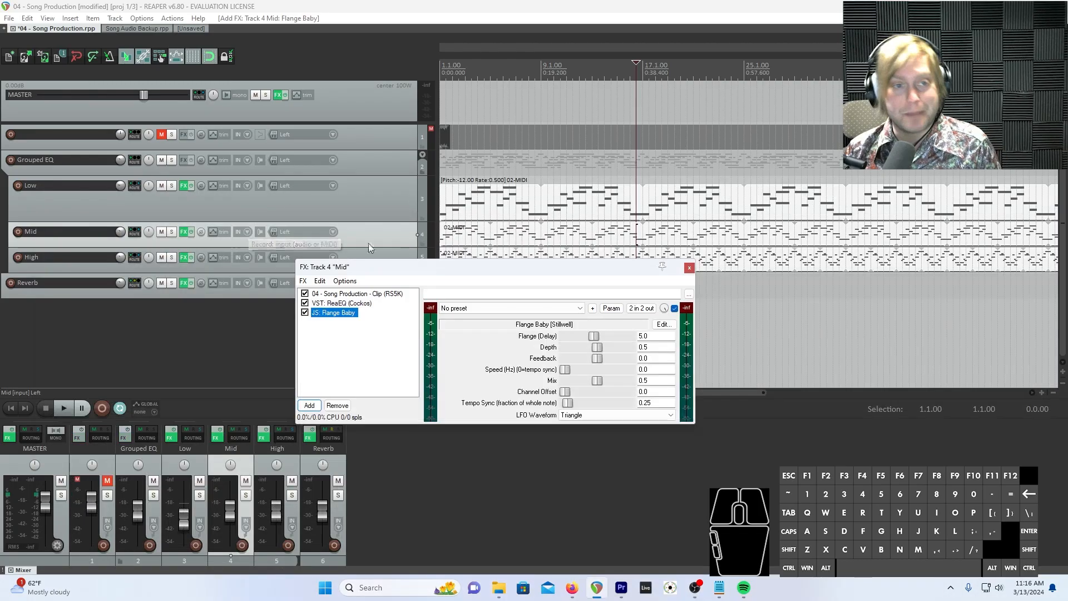
{"action": "left_click_drag", "start_coordinate": [446, 288], "coordinate": [606, 312]}
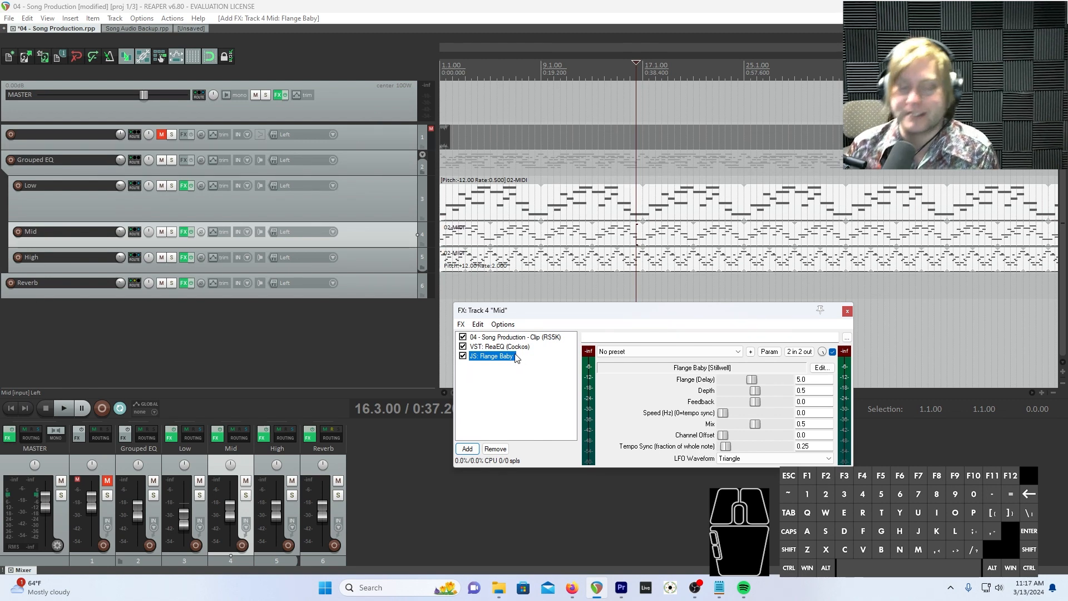
- Start playback with the Mid track soloed and the master track's effects bypassed
{"action": "key", "text": "space"}
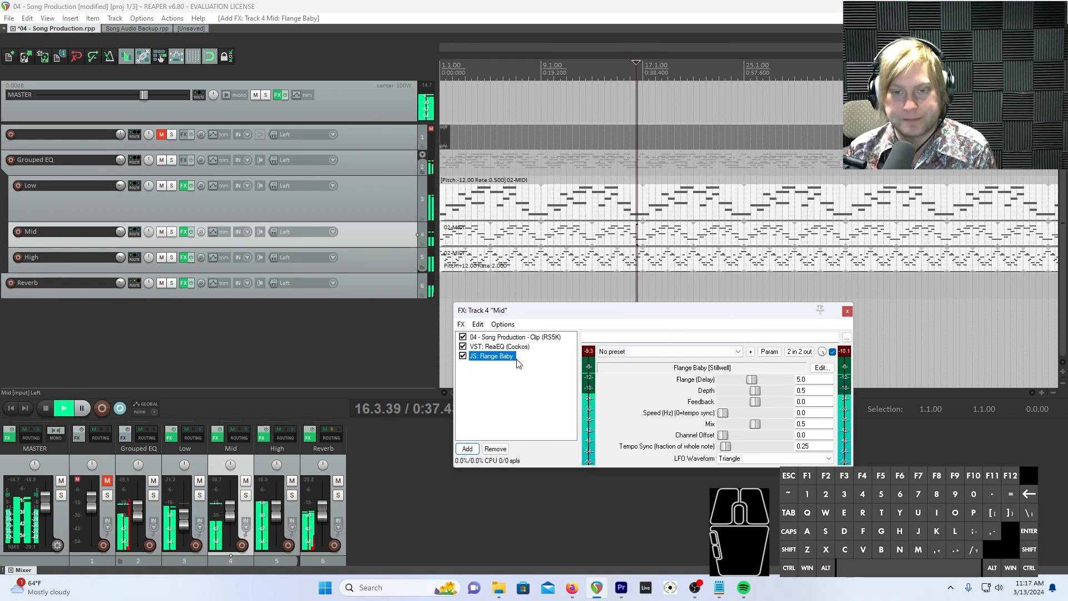
{"action": "left_click", "coordinate": [172, 232]}
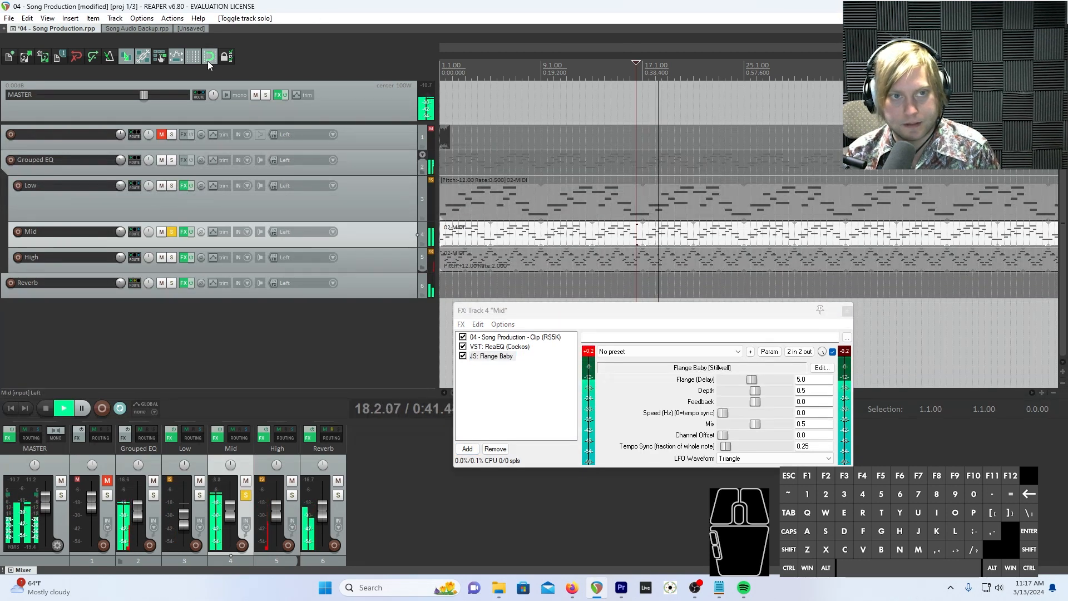
{"action": "left_click", "coordinate": [285, 96]}
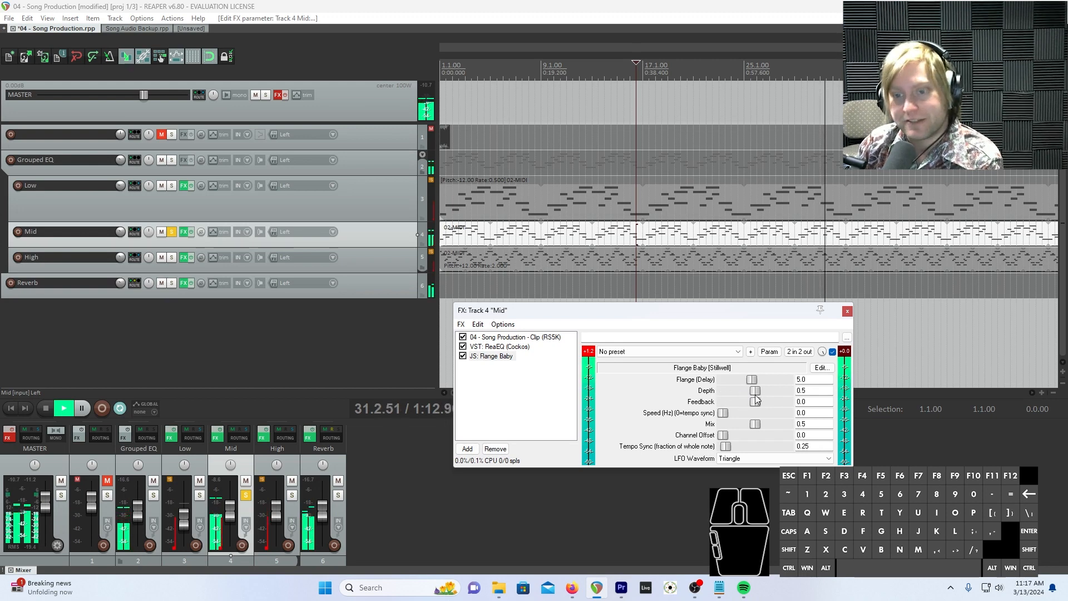
- Set Flange Baby's Depth to 0.89 and Feedback to 0.29, and raise the Mid track's volume
{"action": "left_click_drag", "start_coordinate": [757, 396], "coordinate": [781, 395]}
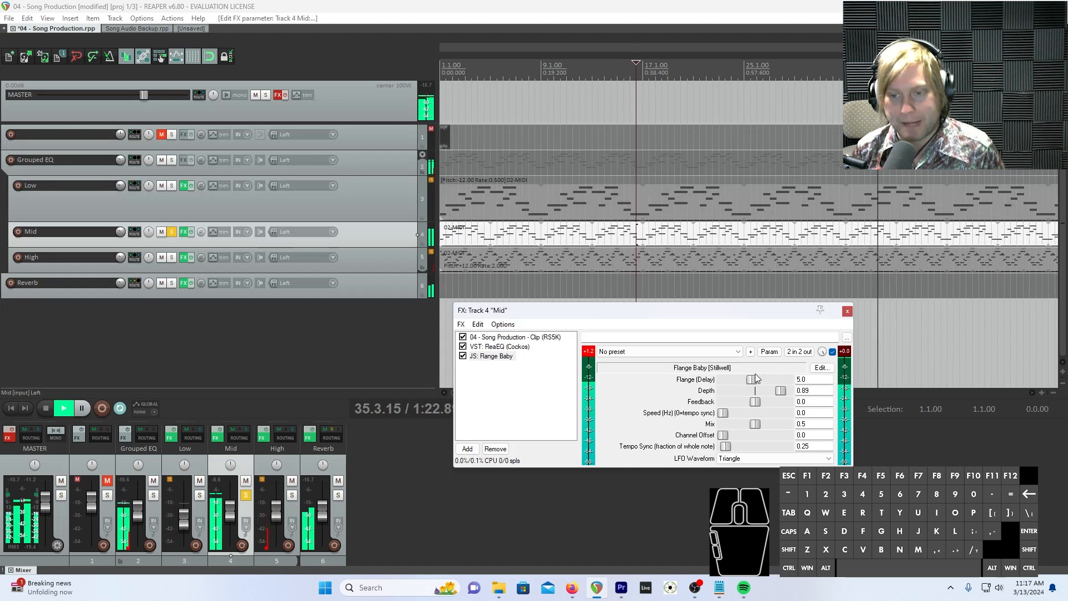
{"action": "left_click_drag", "start_coordinate": [757, 402], "coordinate": [764, 400]}
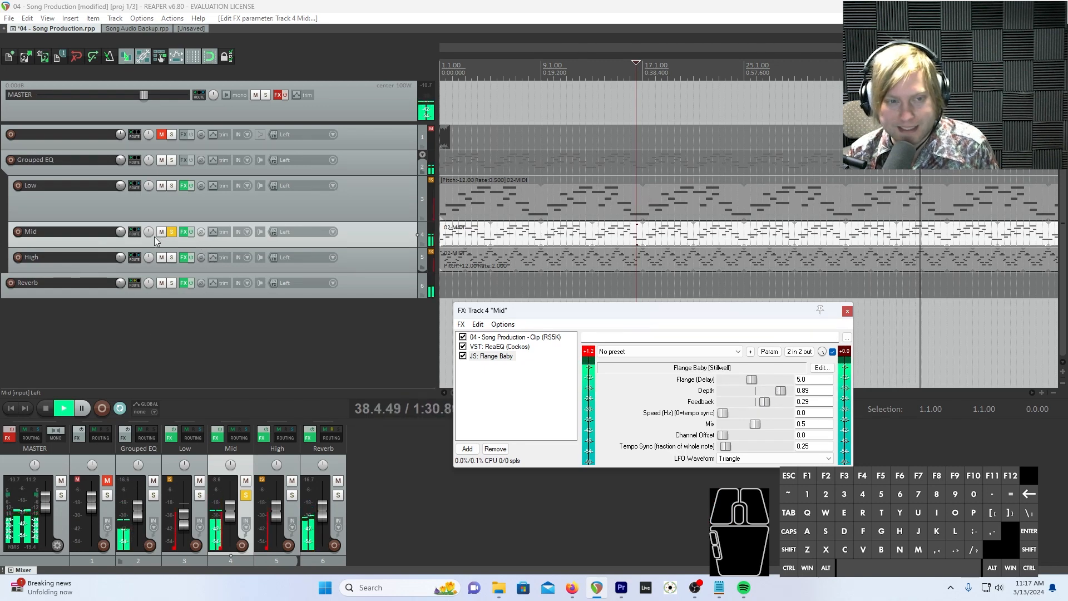
{"action": "left_click", "coordinate": [120, 233]}
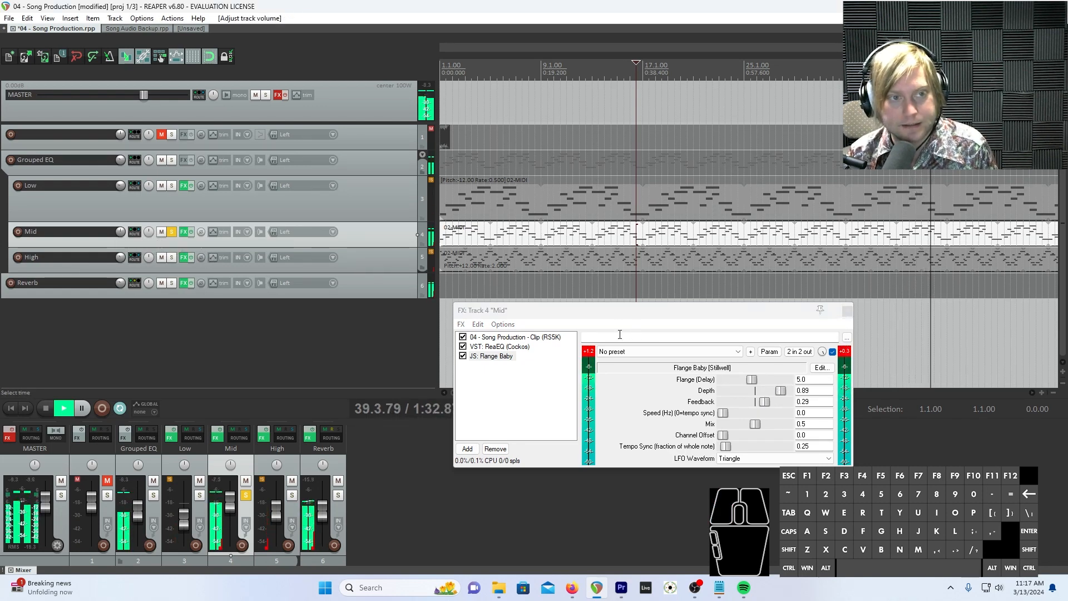
- Move the Flange Baby window up, and raise its Flange (Delay) to 9.99 and Speed to 9.9 Hz
{"action": "left_click_drag", "start_coordinate": [732, 337], "coordinate": [746, 235]}
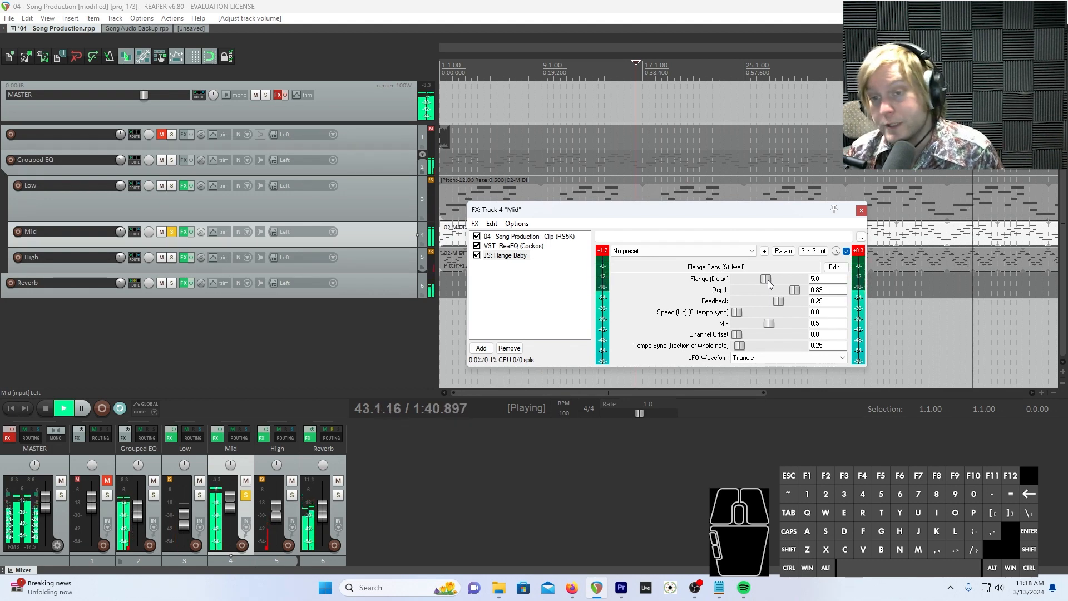
{"action": "left_click_drag", "start_coordinate": [770, 284], "coordinate": [795, 285]}
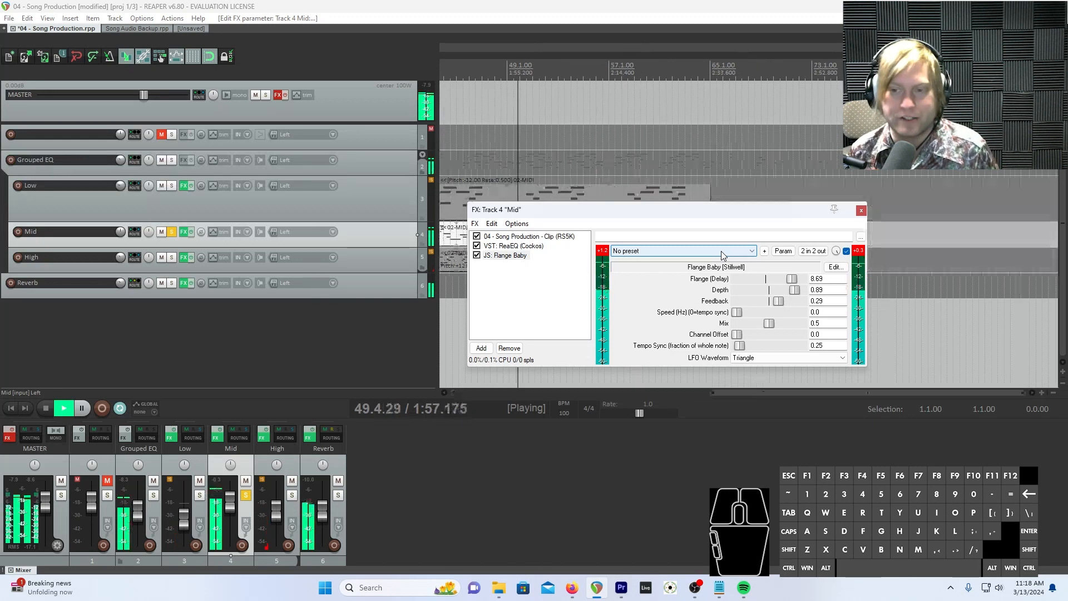
{"action": "left_click_drag", "start_coordinate": [798, 278], "coordinate": [787, 287]}
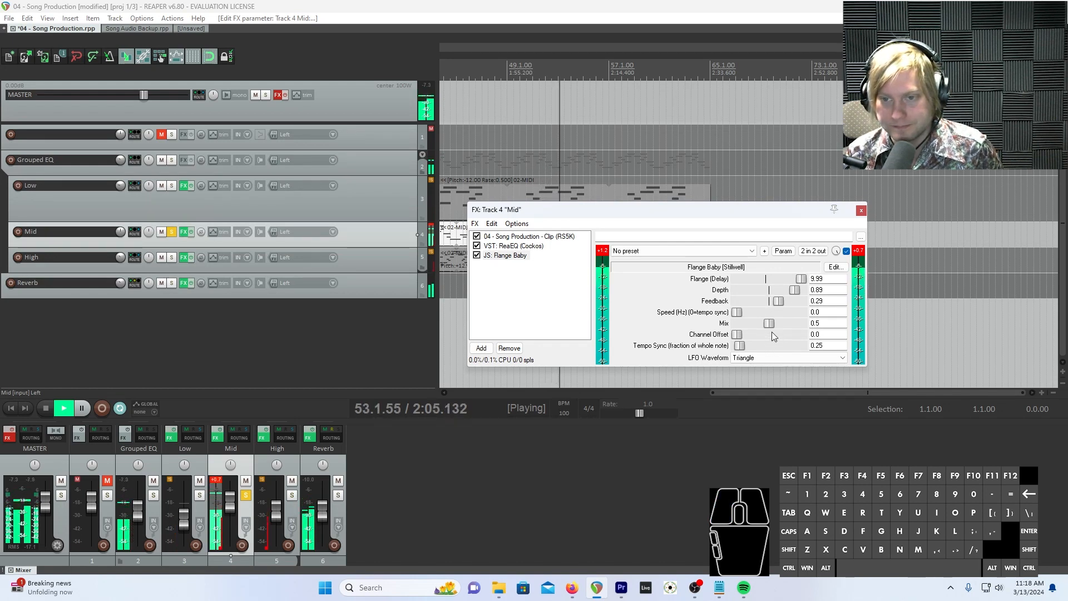
{"action": "left_click_drag", "start_coordinate": [737, 315], "coordinate": [757, 317]}
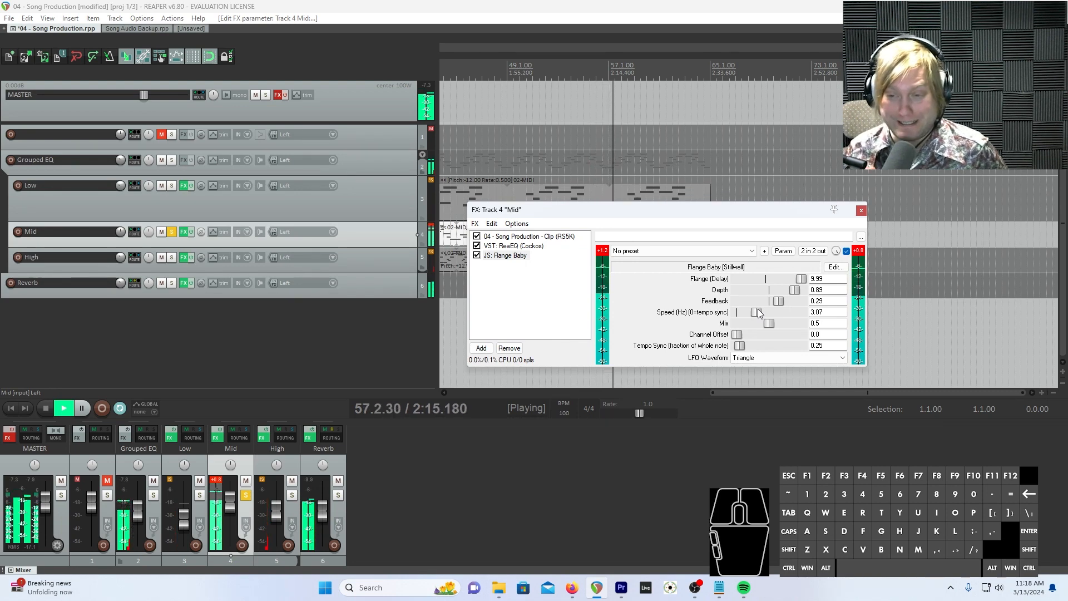
{"action": "left_click_drag", "start_coordinate": [769, 310], "coordinate": [805, 314]}
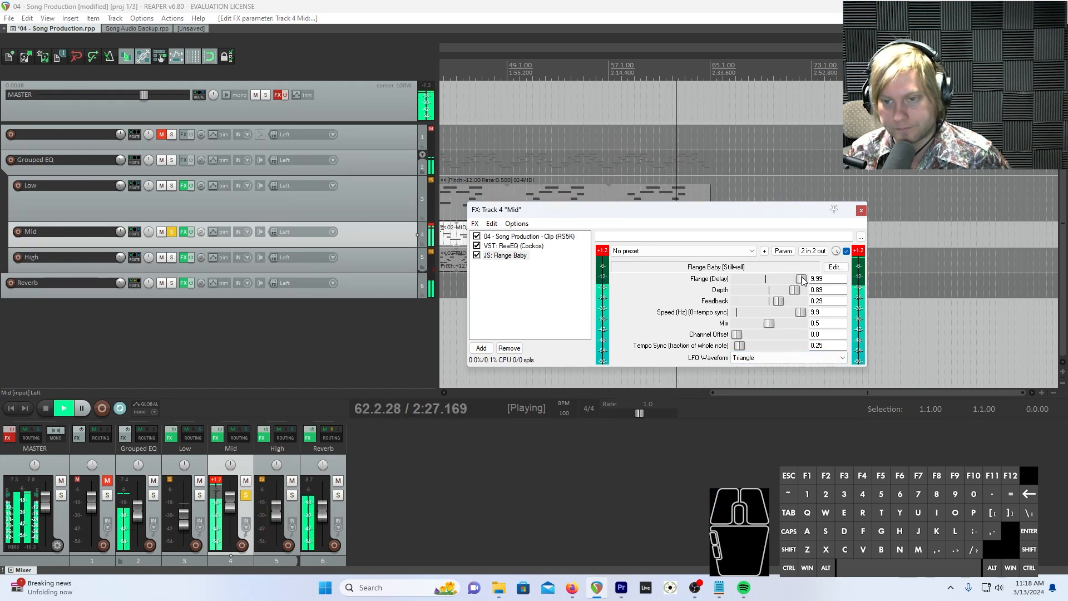
- Set Flange Baby's Mix to 0.9, Feedback to 0.87 and Flange (Delay) to 8.15, and lower the Mid track's volume
{"action": "left_click_drag", "start_coordinate": [802, 280], "coordinate": [749, 282]}
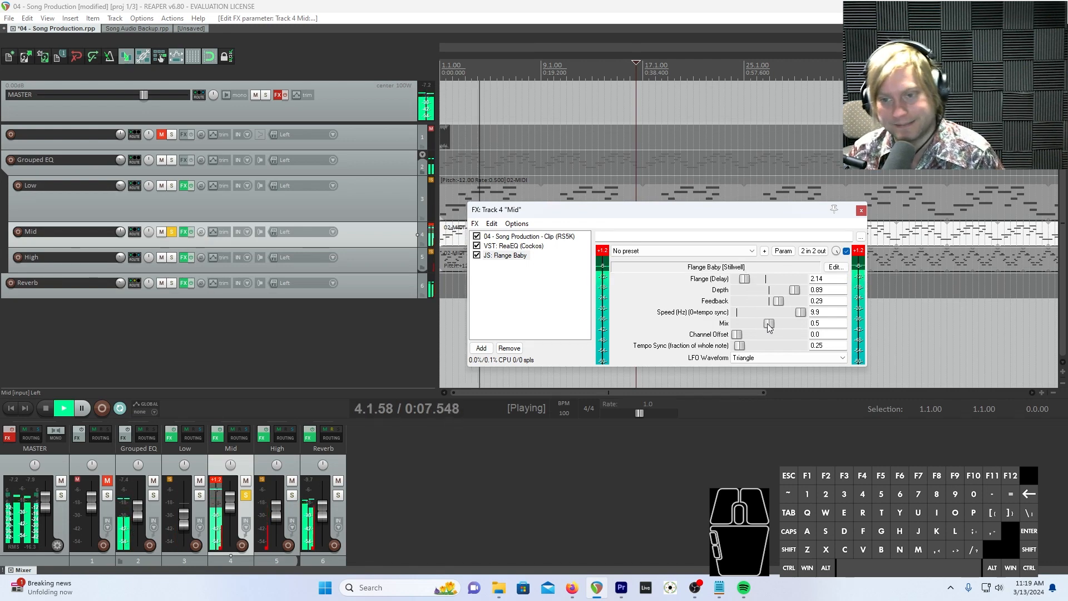
{"action": "left_click_drag", "start_coordinate": [772, 324], "coordinate": [796, 322]}
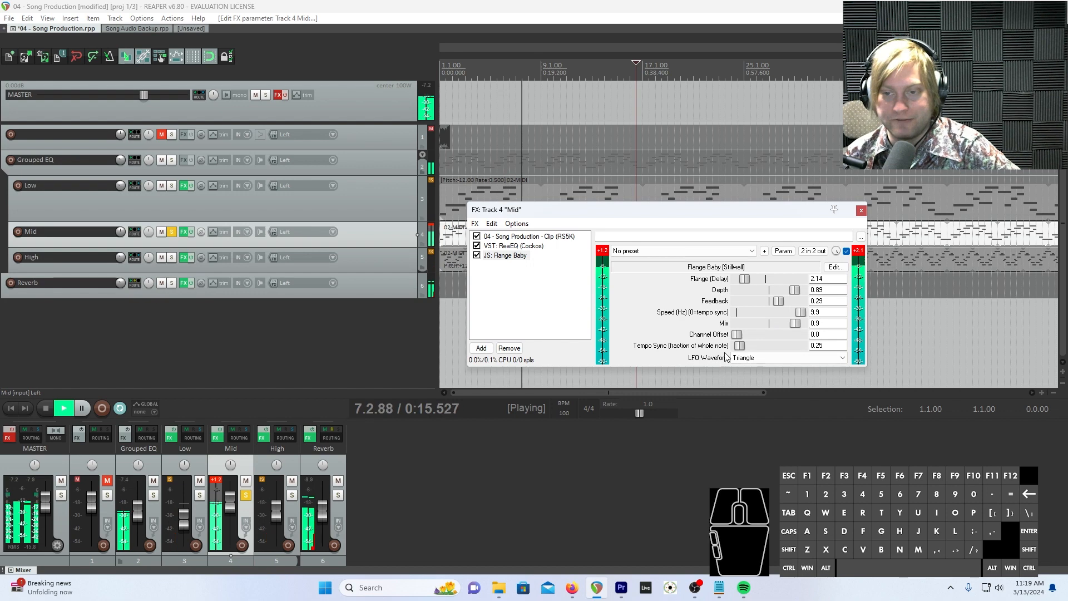
{"action": "left_click_drag", "start_coordinate": [747, 280], "coordinate": [793, 277]}
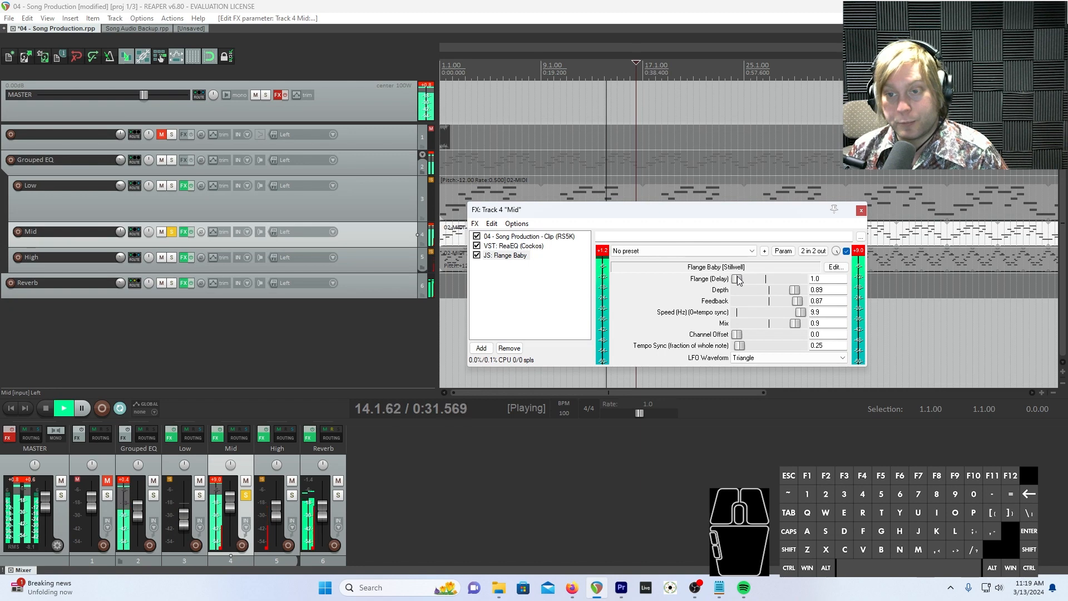
{"action": "left_click_drag", "start_coordinate": [737, 280], "coordinate": [723, 322]}
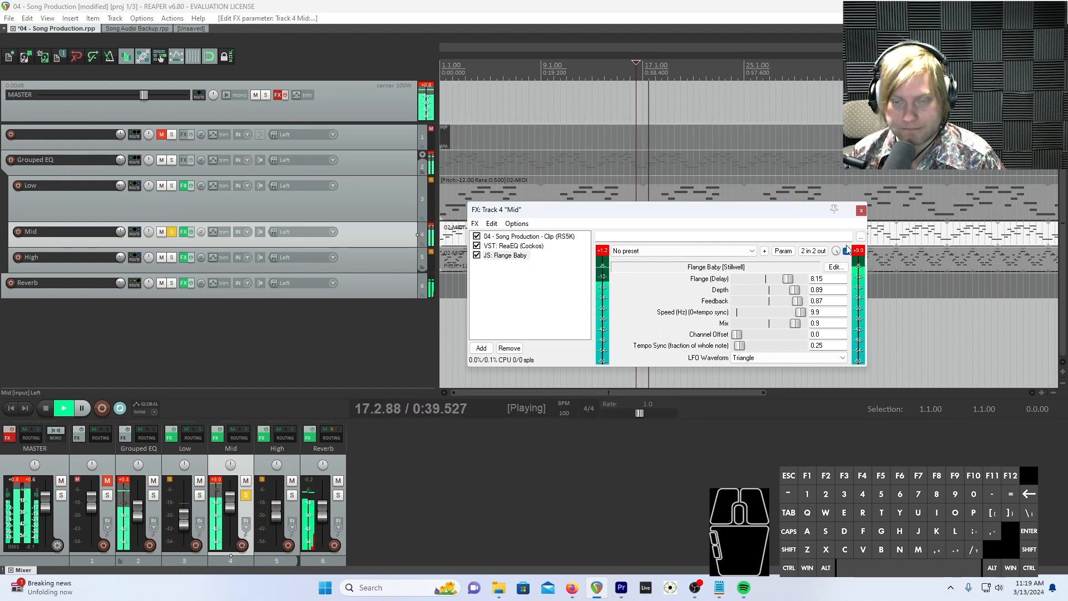
{"action": "left_click_drag", "start_coordinate": [121, 233], "coordinate": [121, 239]}
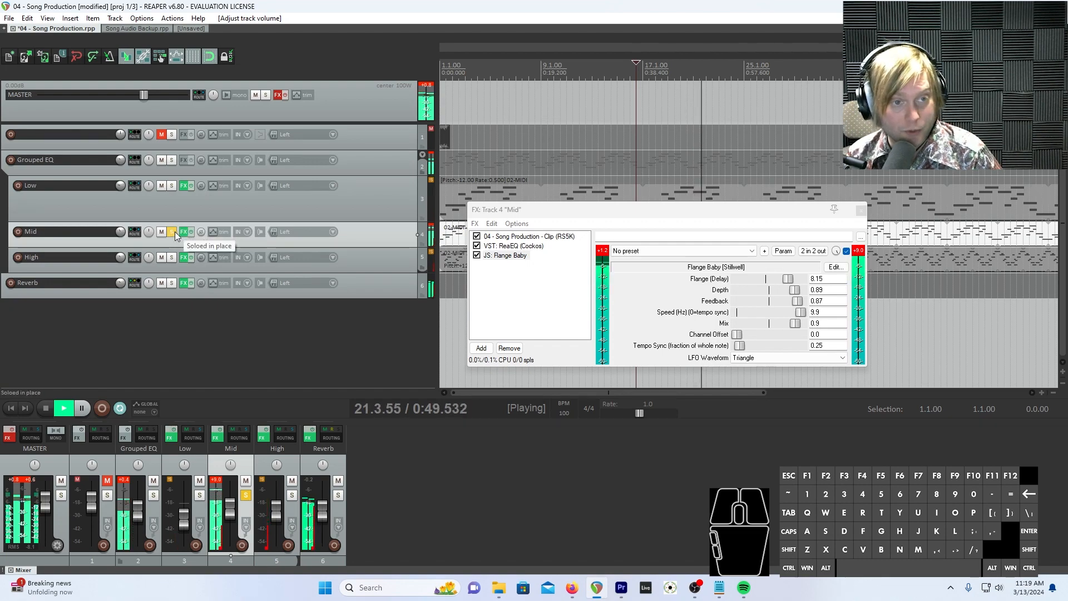
- Unsolo the Mid track and set Flange Baby's Flange (Delay) to 5.76, Depth to 0.58, Feedback and Speed to 0.0, and Mix to 0.66
{"action": "left_click", "coordinate": [174, 232]}
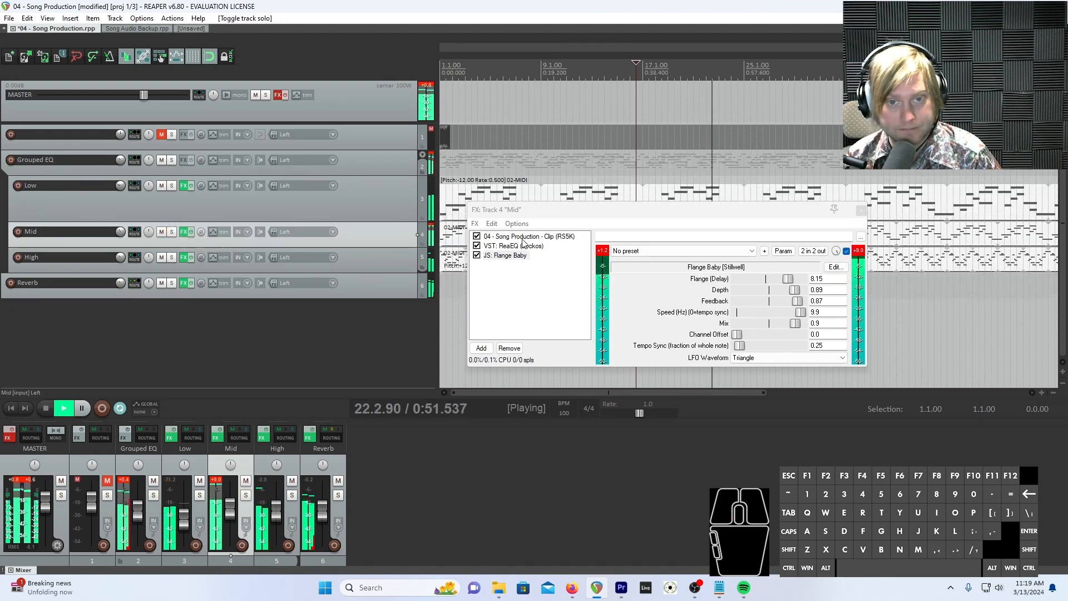
{"action": "left_click_drag", "start_coordinate": [560, 212], "coordinate": [626, 302]}
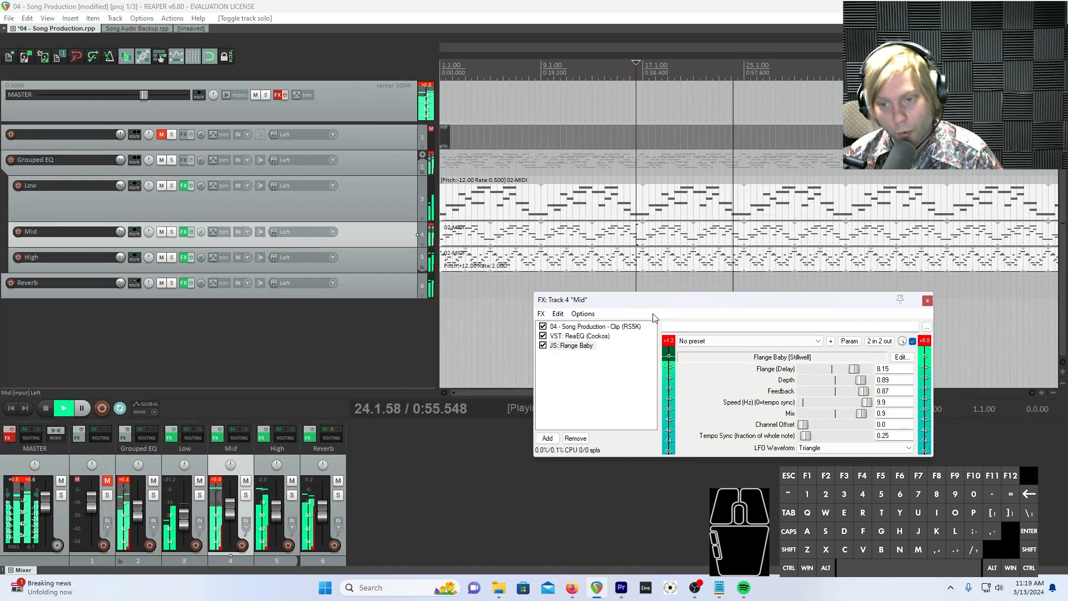
{"action": "double_click", "coordinate": [854, 370]}
{"action": "double_click", "coordinate": [847, 381]}
{"action": "double_click", "coordinate": [844, 391]}
{"action": "double_click", "coordinate": [826, 402]}
{"action": "double_click", "coordinate": [838, 413]}
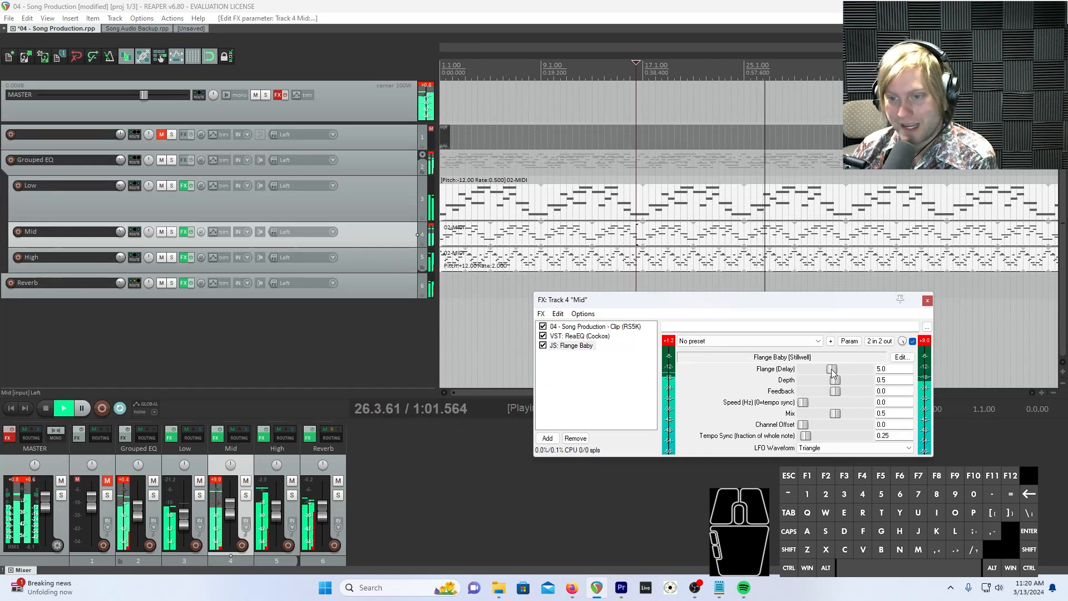
{"action": "left_click", "coordinate": [840, 416]}
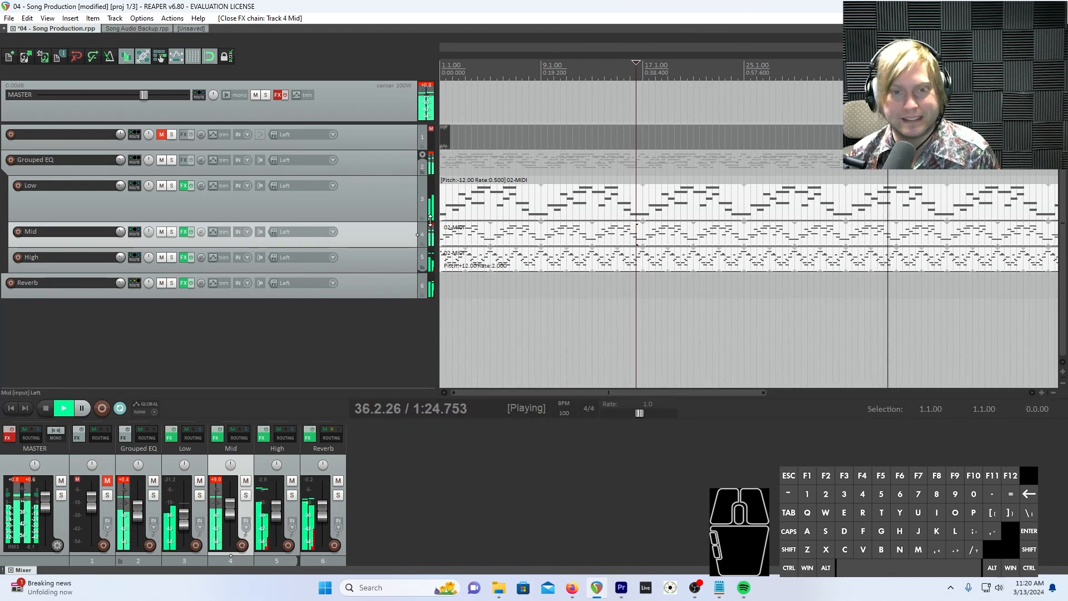
- Bypass Flange Baby in the Mid track's effects chain and close the chain
{"action": "left_click", "coordinate": [183, 231]}
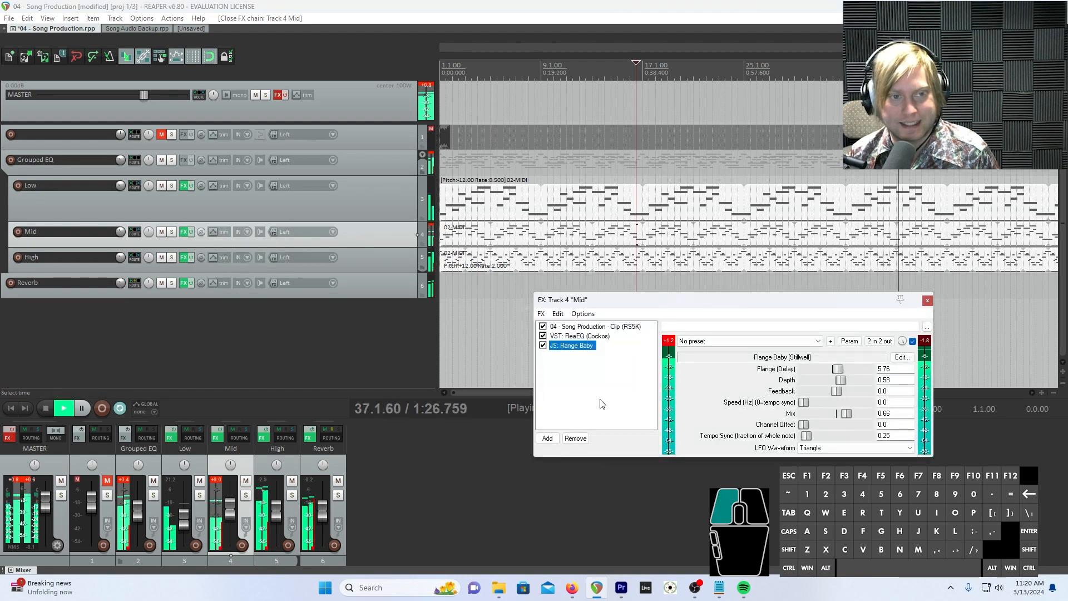
{"action": "left_click", "coordinate": [542, 346]}
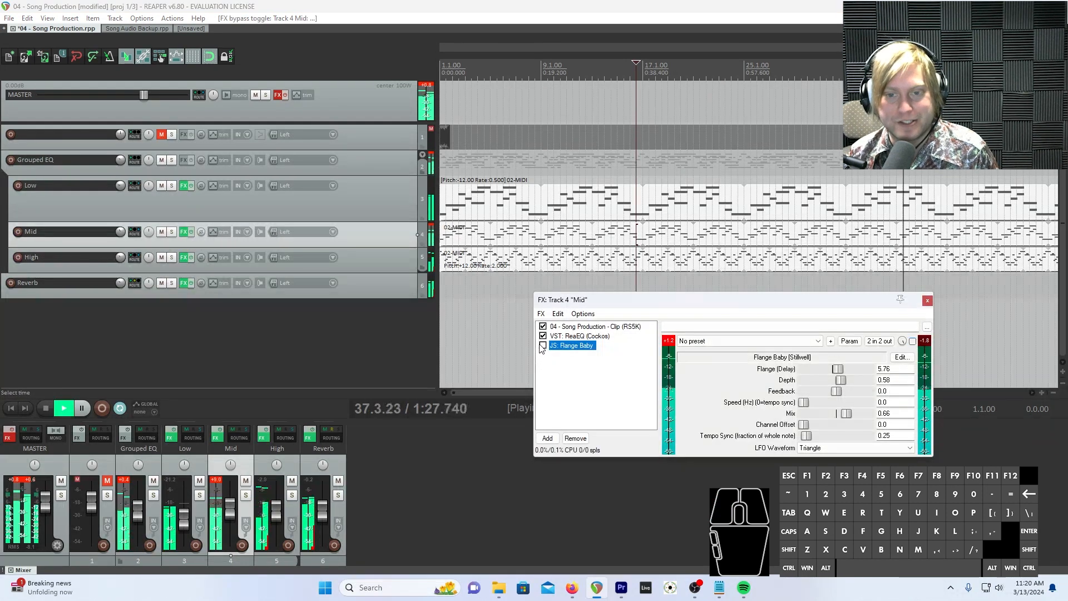
{"action": "left_click", "coordinate": [927, 301]}
- Re-enable the master track's effects and stop playback
{"action": "left_click_drag", "start_coordinate": [766, 393], "coordinate": [993, 393]}
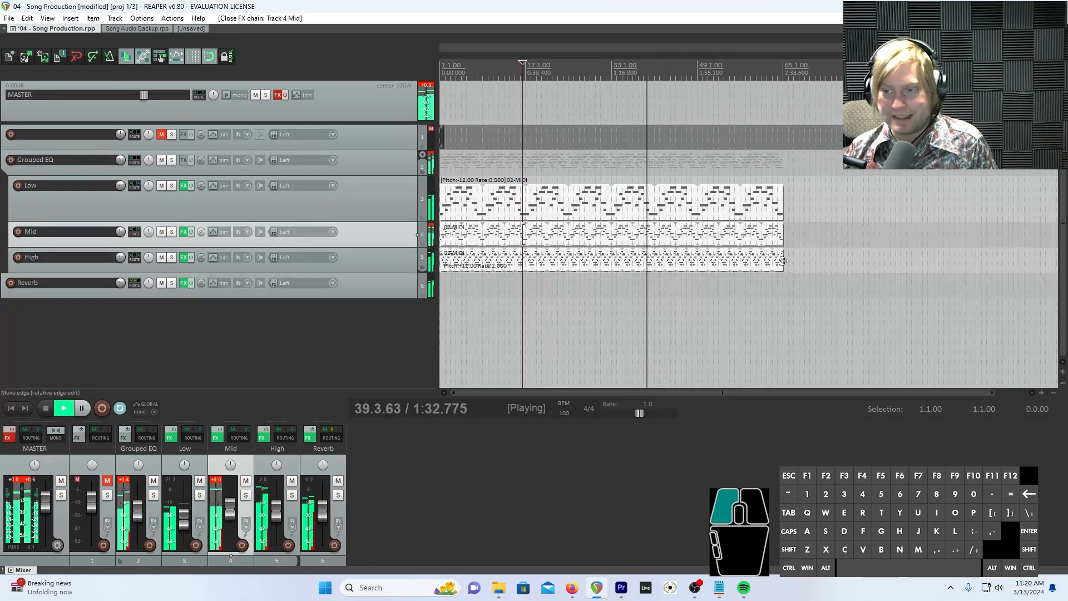
{"action": "left_click", "coordinate": [282, 94]}
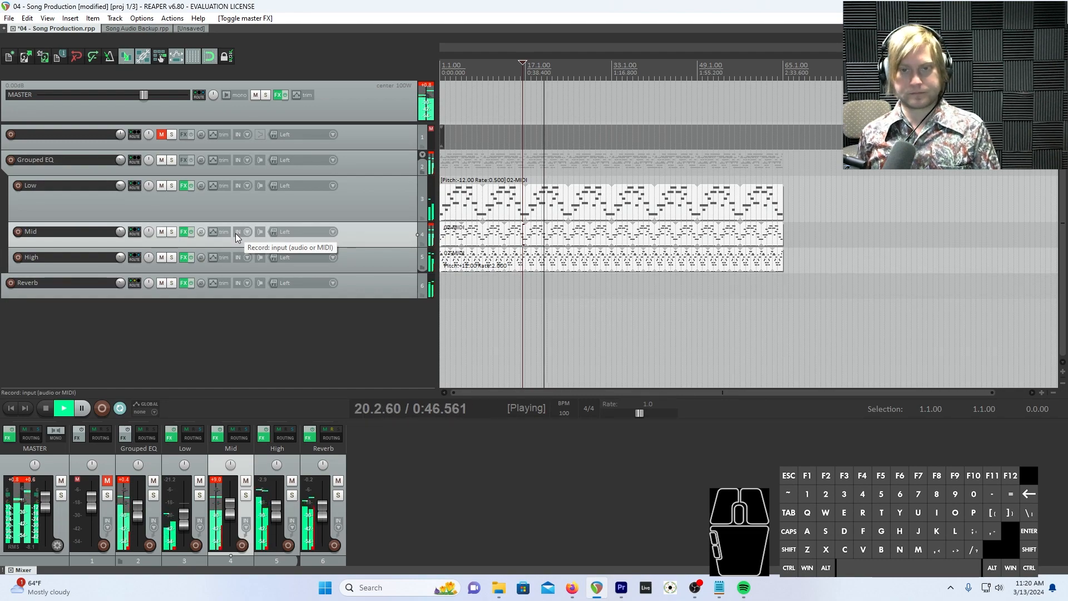
{"action": "key", "text": "space"}
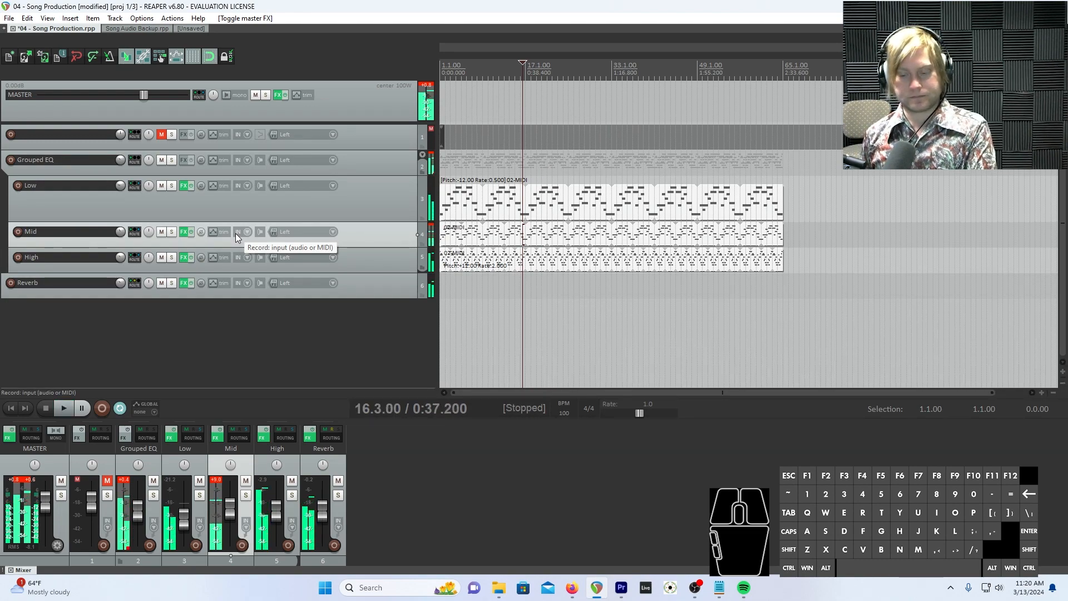